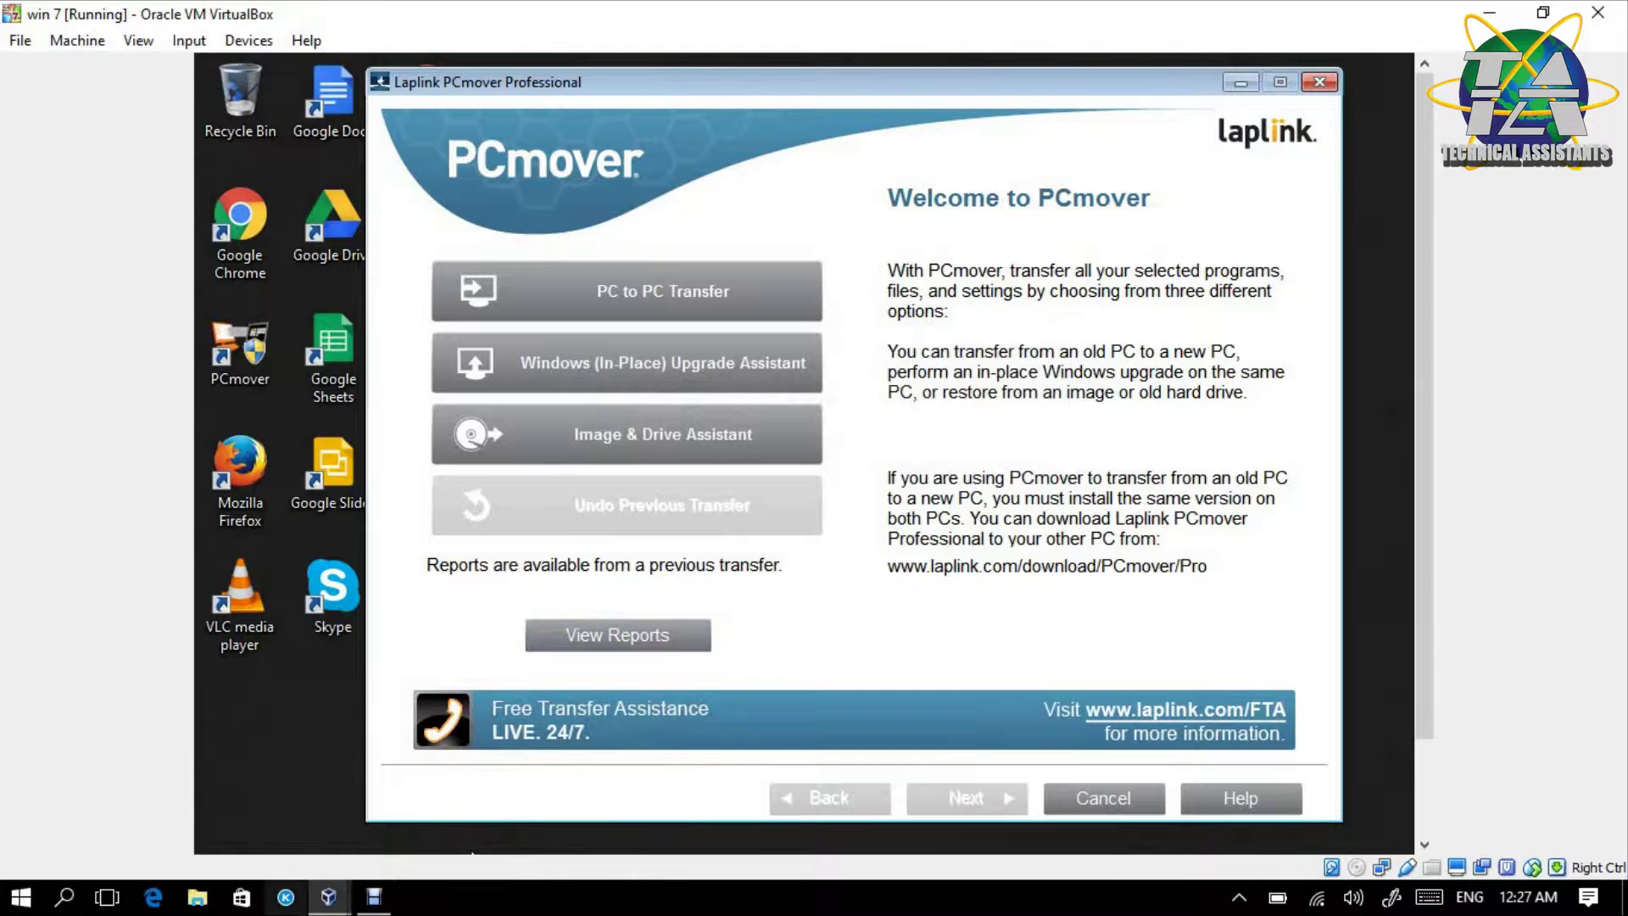
mouse_move(328, 897)
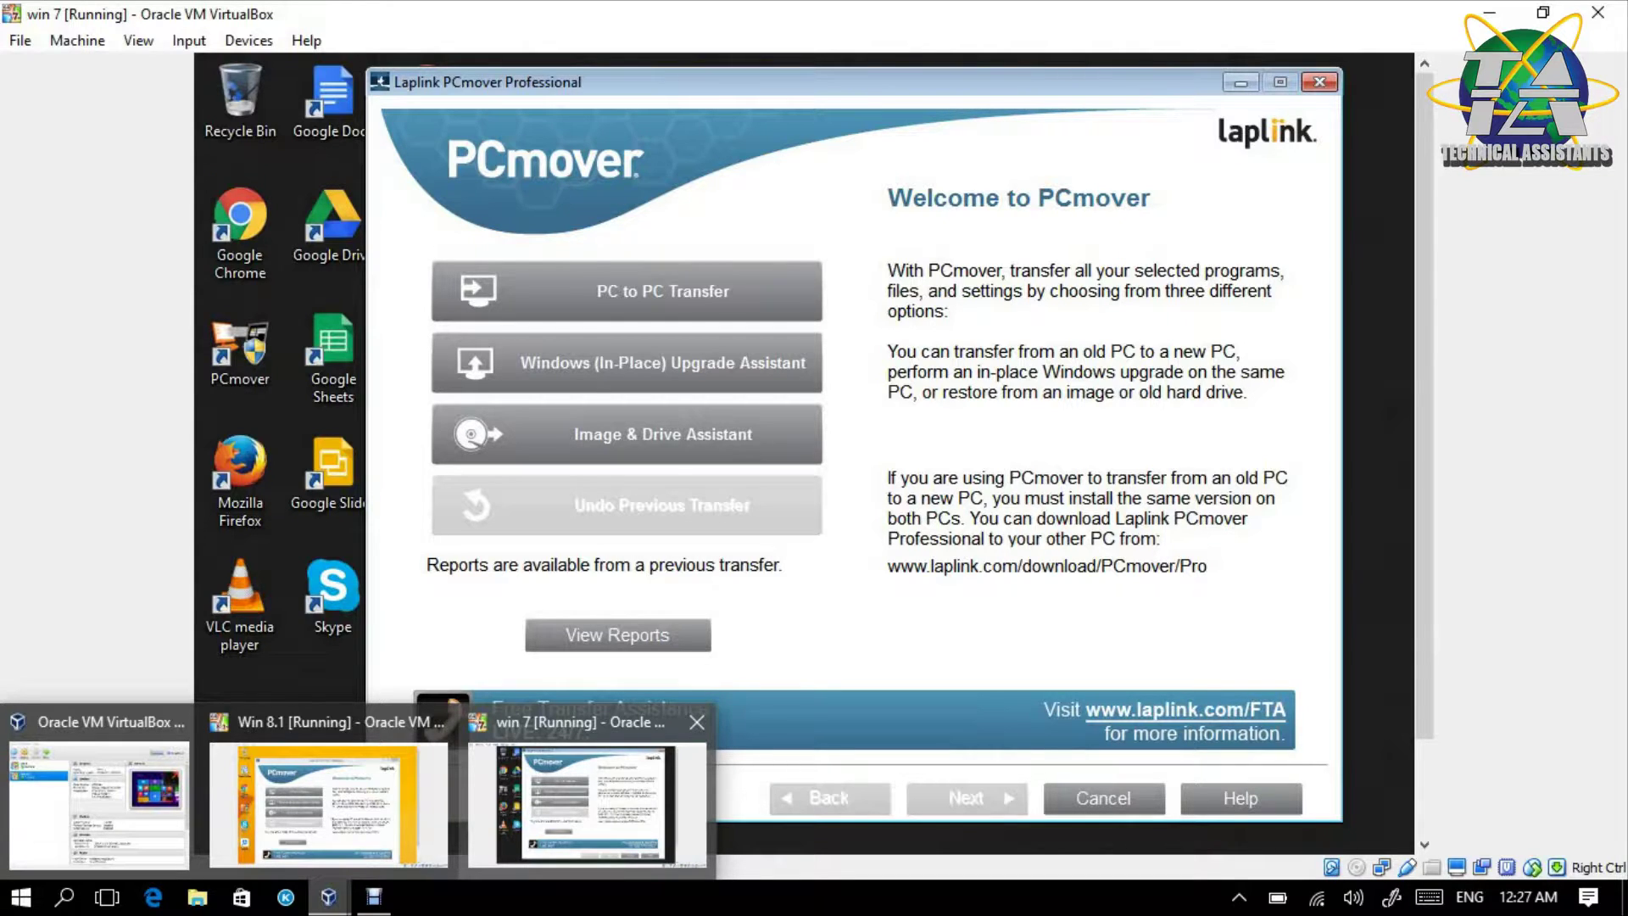
click(545, 781)
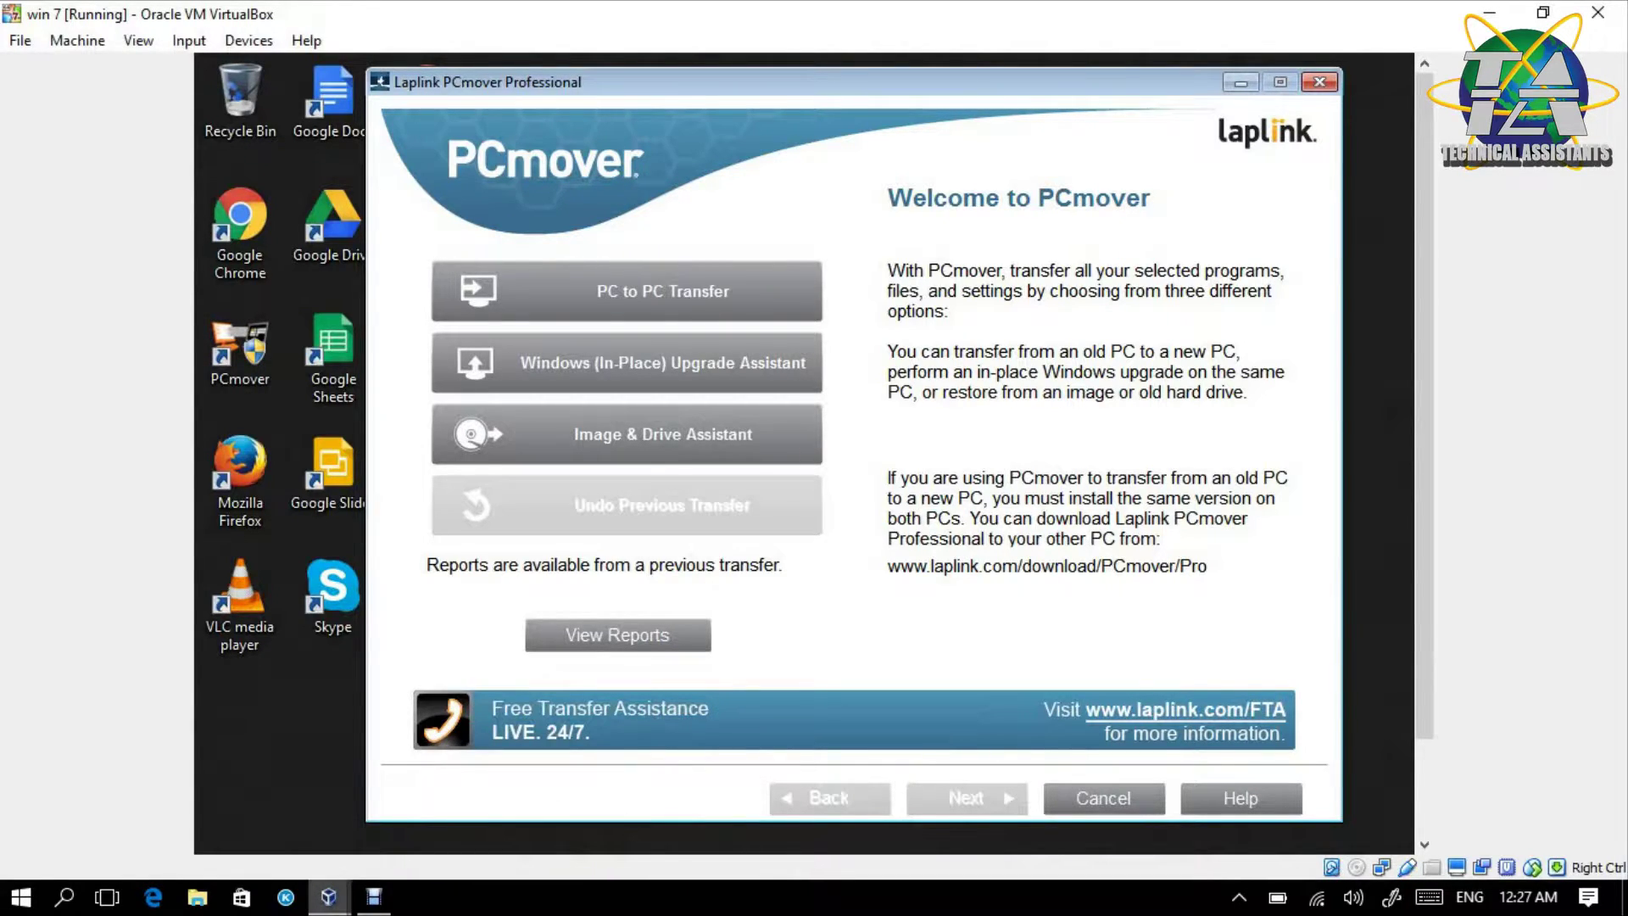
click(331, 805)
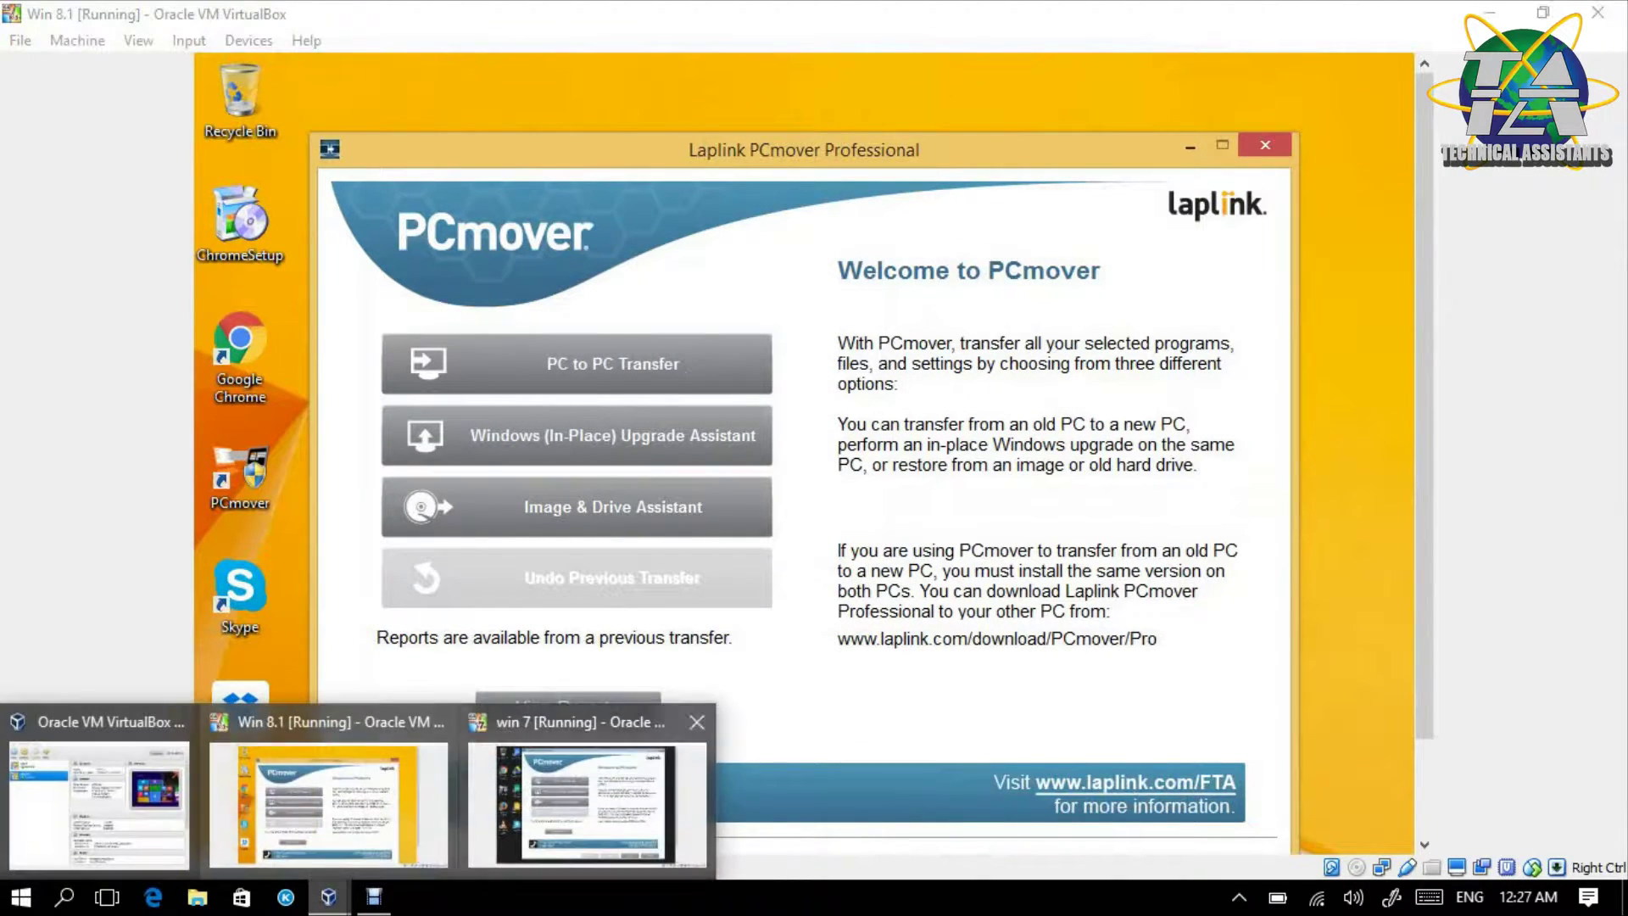
click(587, 797)
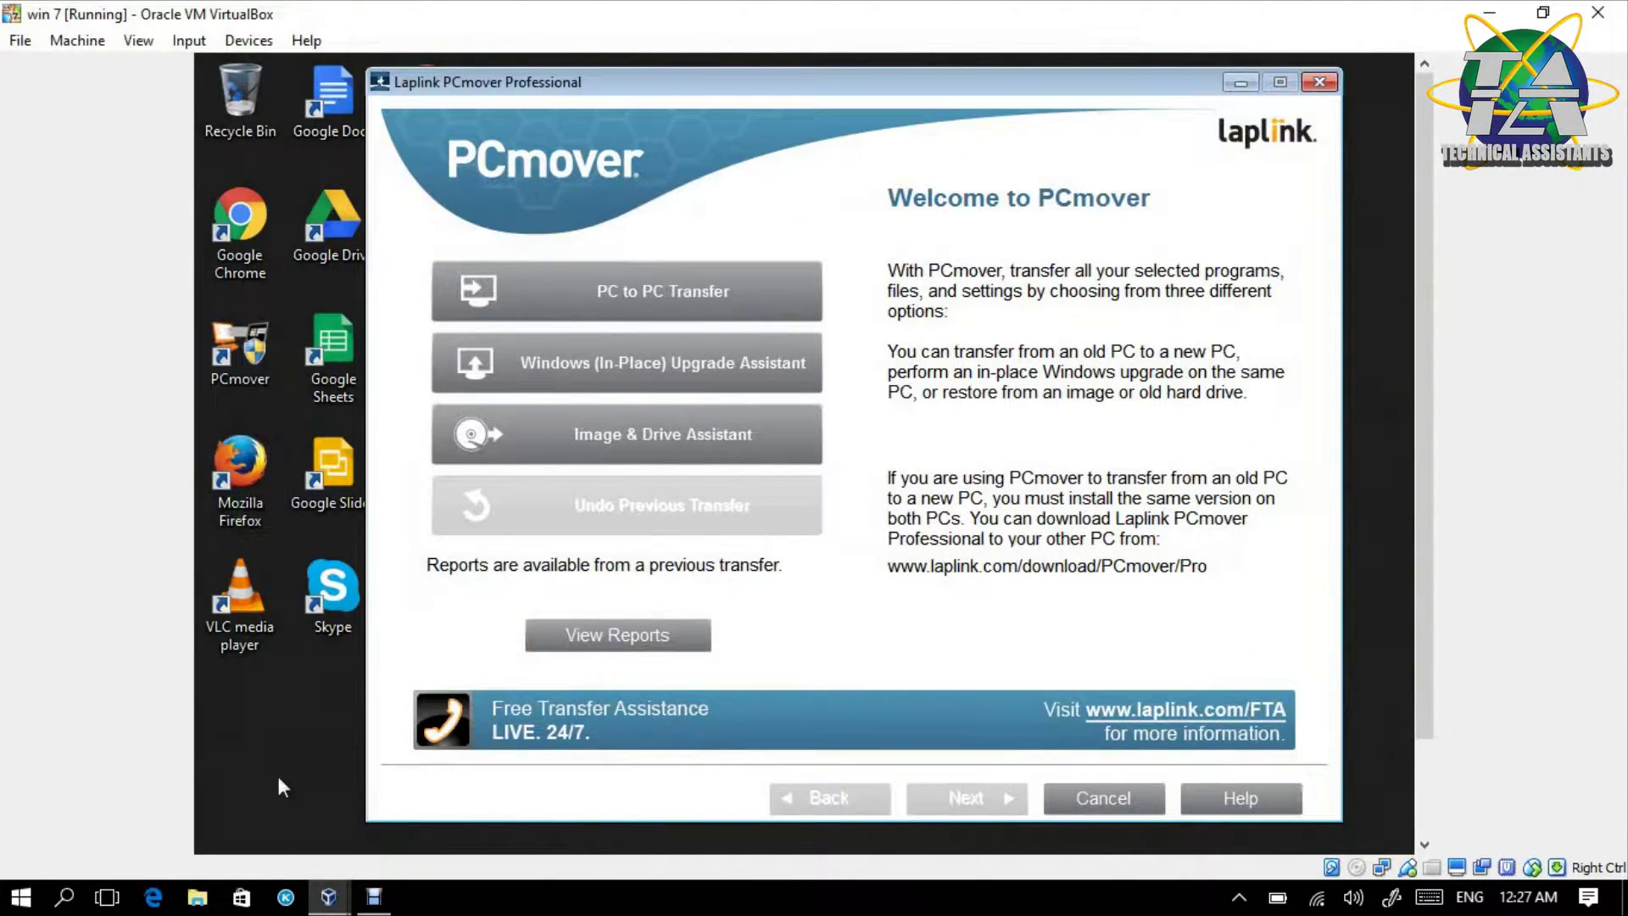
mouse_move(328, 897)
click(303, 720)
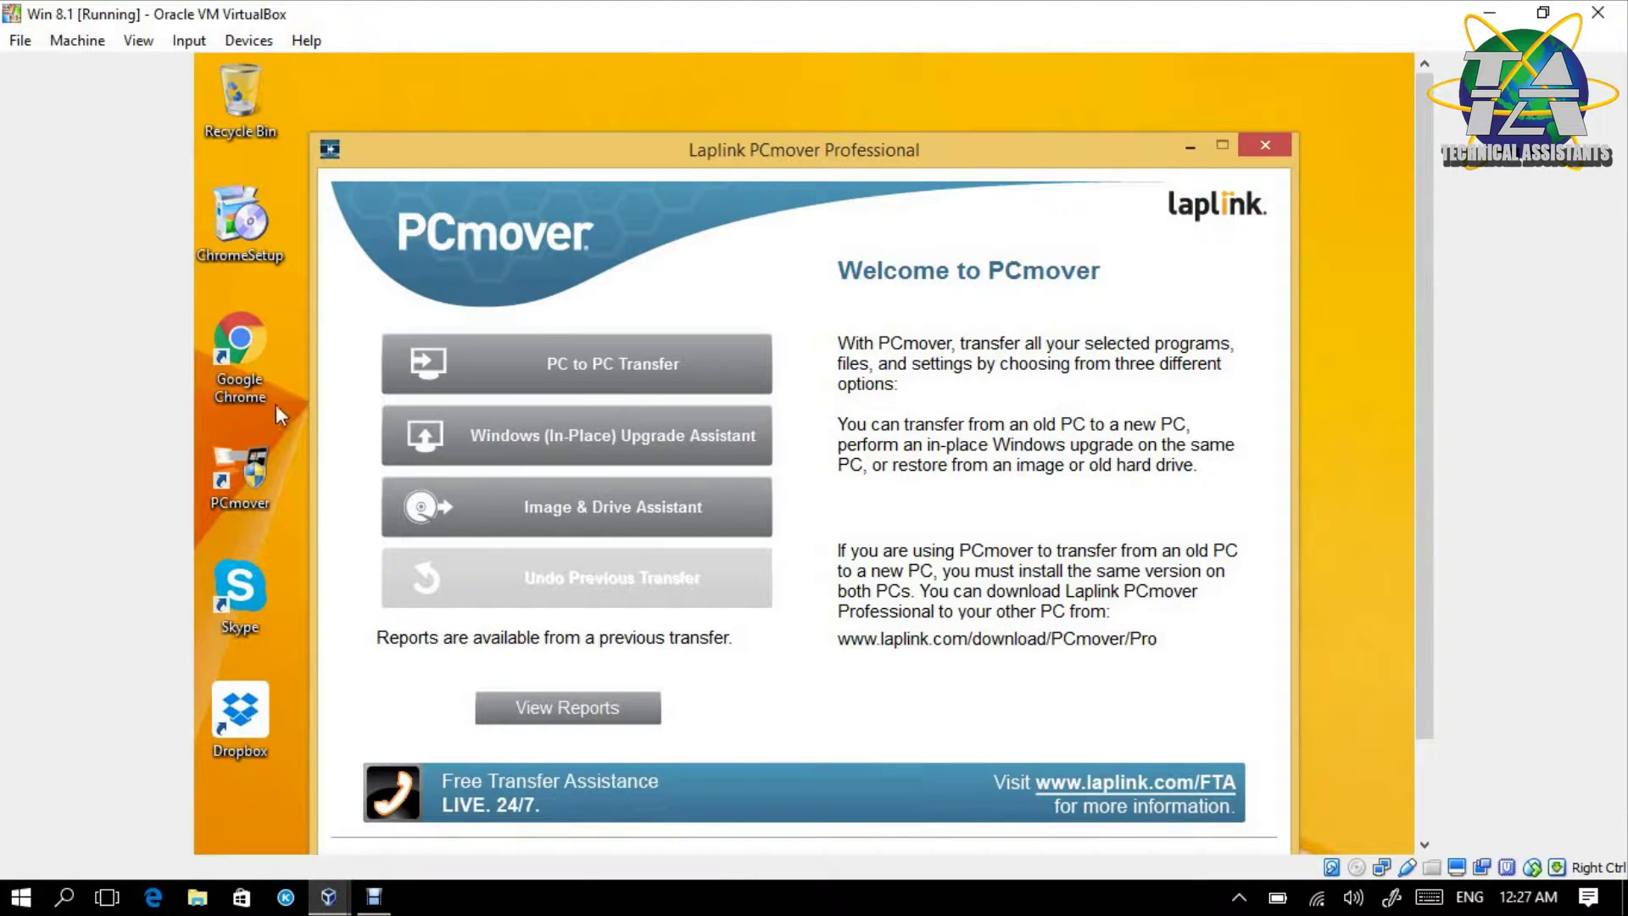
mouse_move(328, 897)
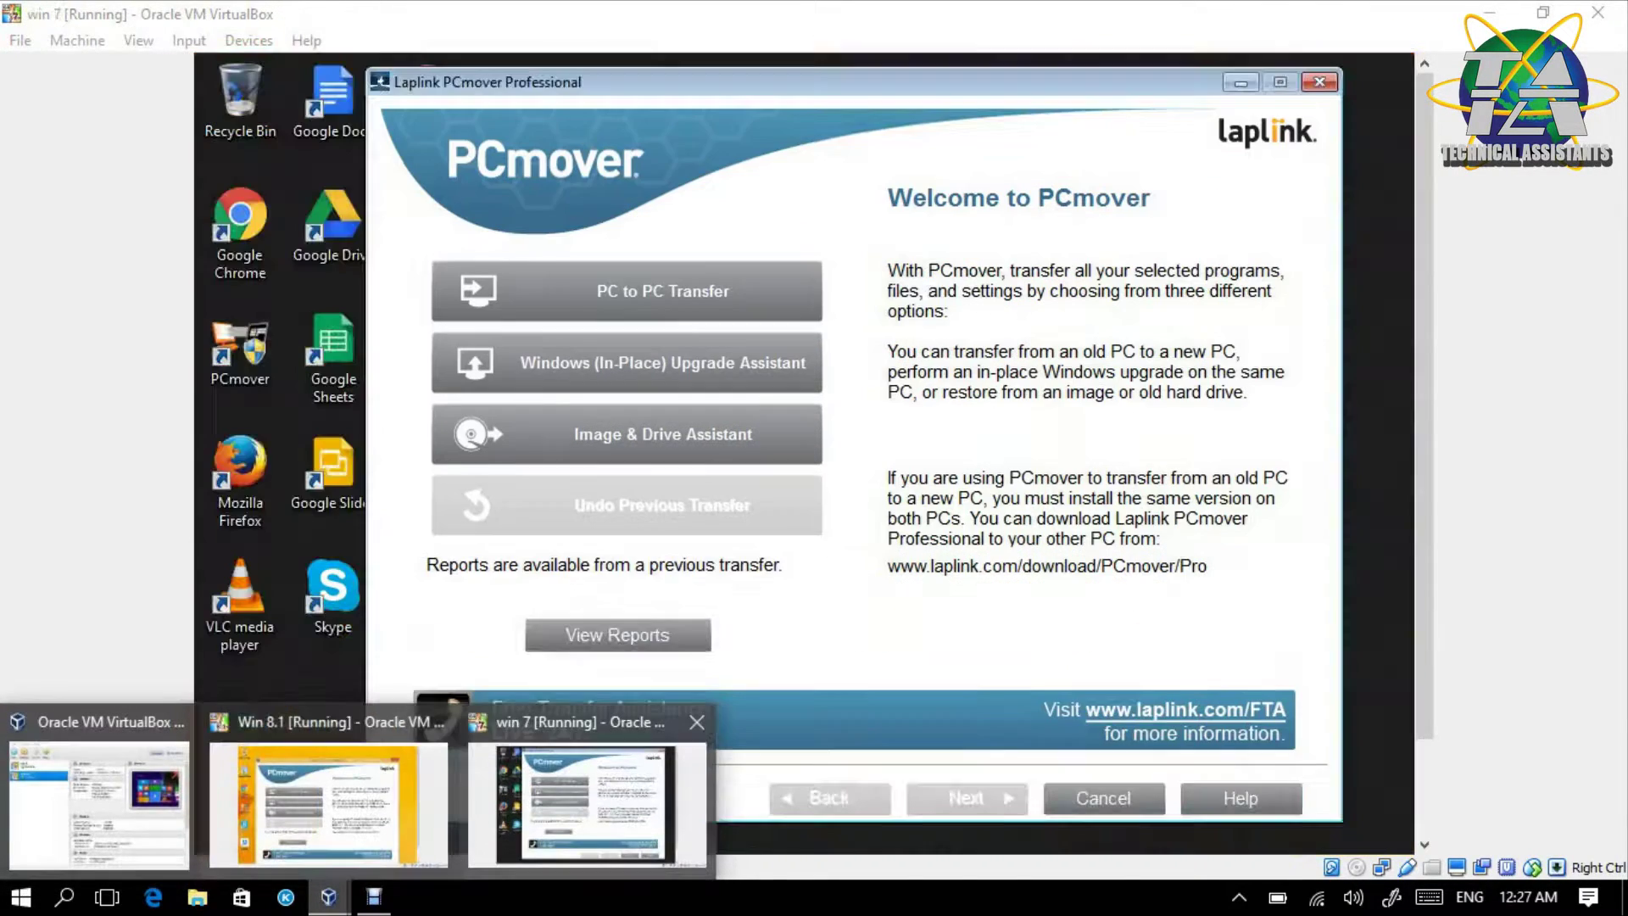
click(581, 805)
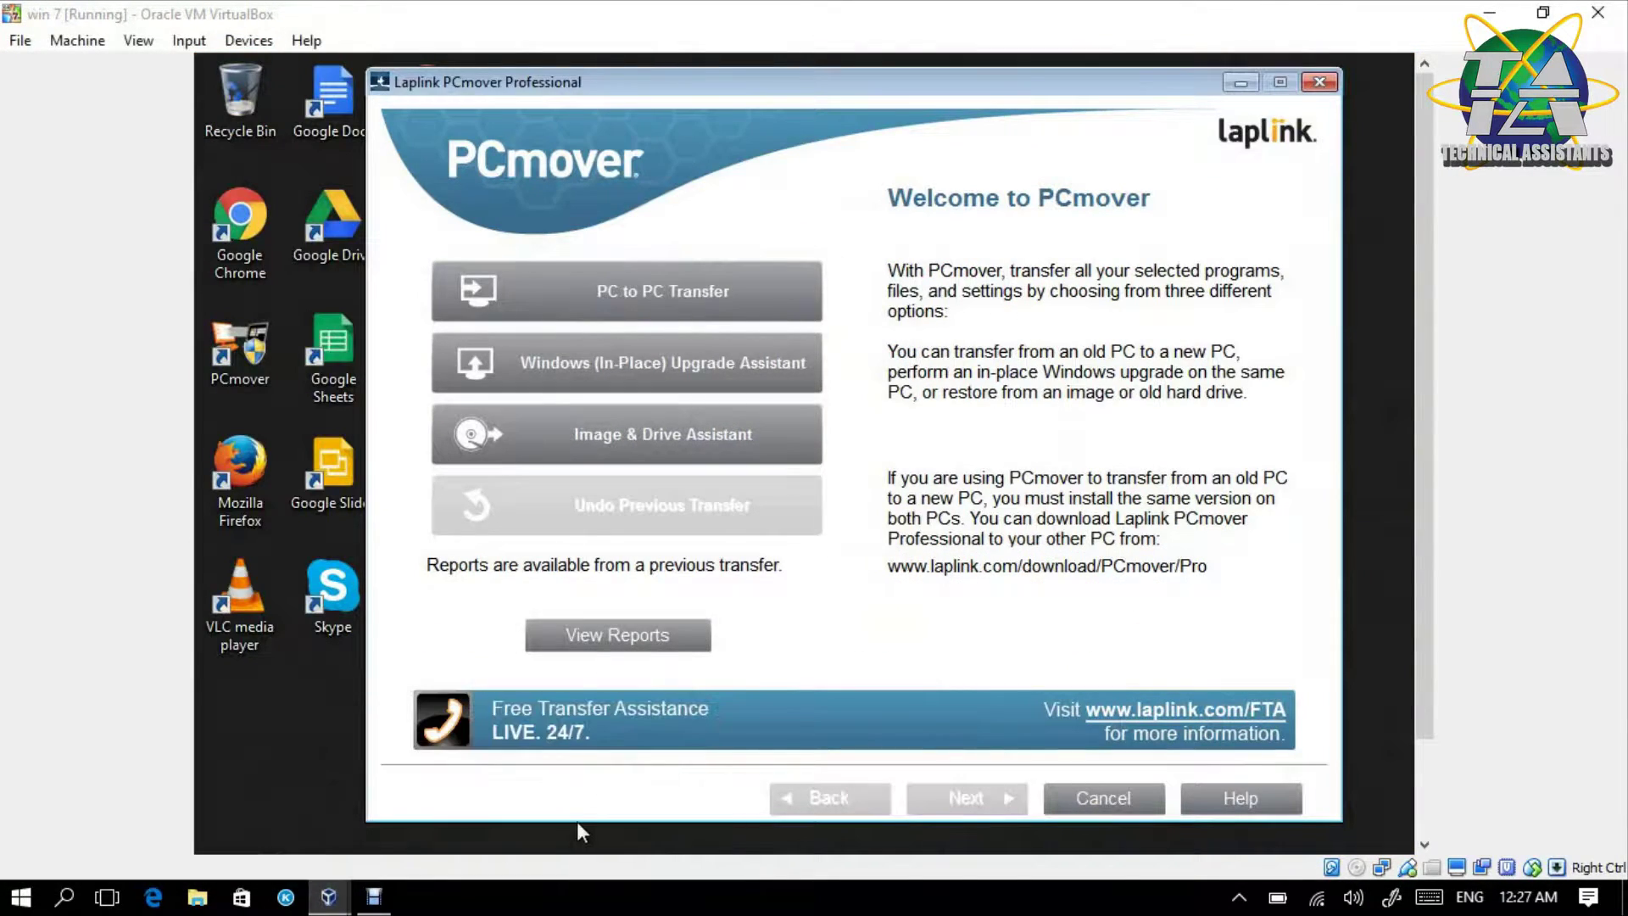
- Start a PC to PC Transfer on win 7, acknowledge the requirements, and mark it as the Old computer
click(557, 316)
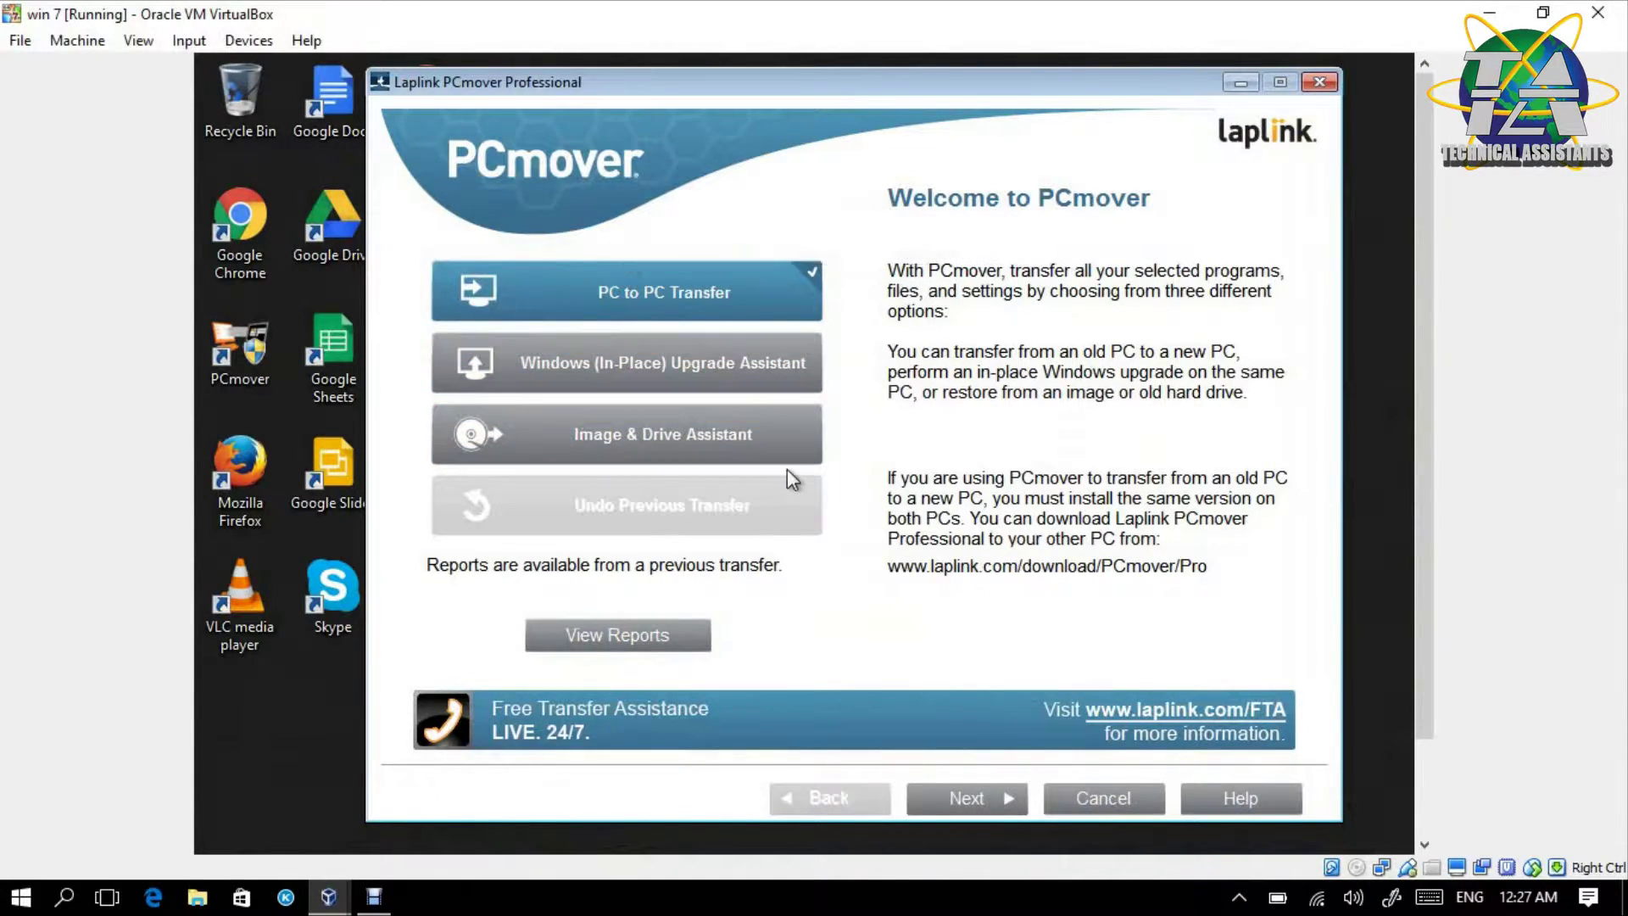
click(964, 801)
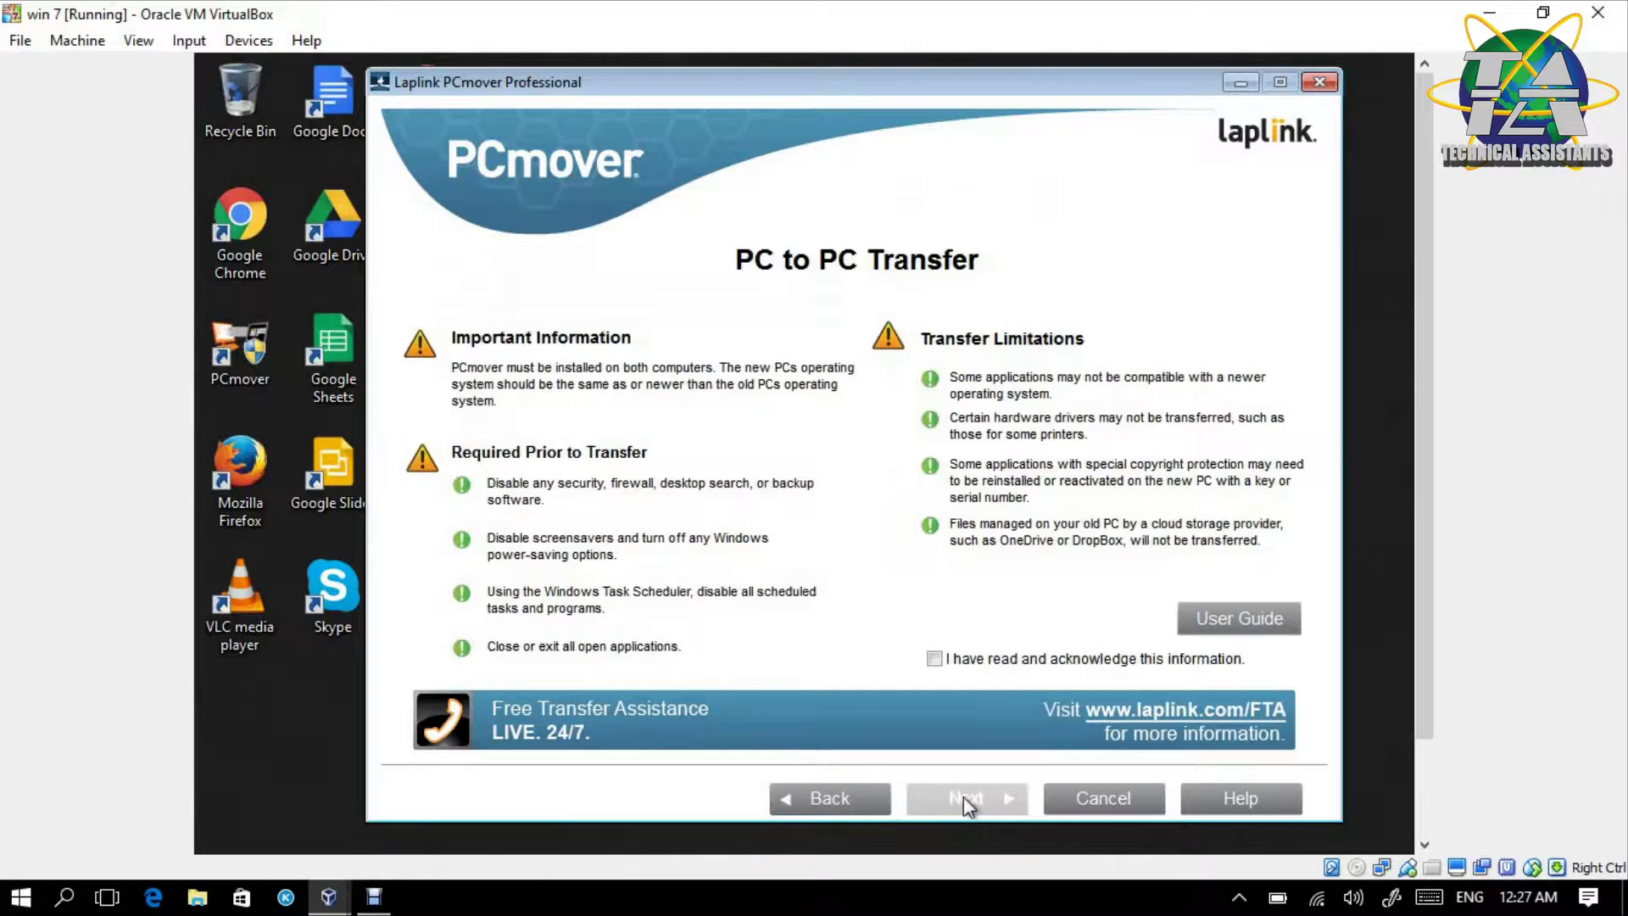
click(979, 660)
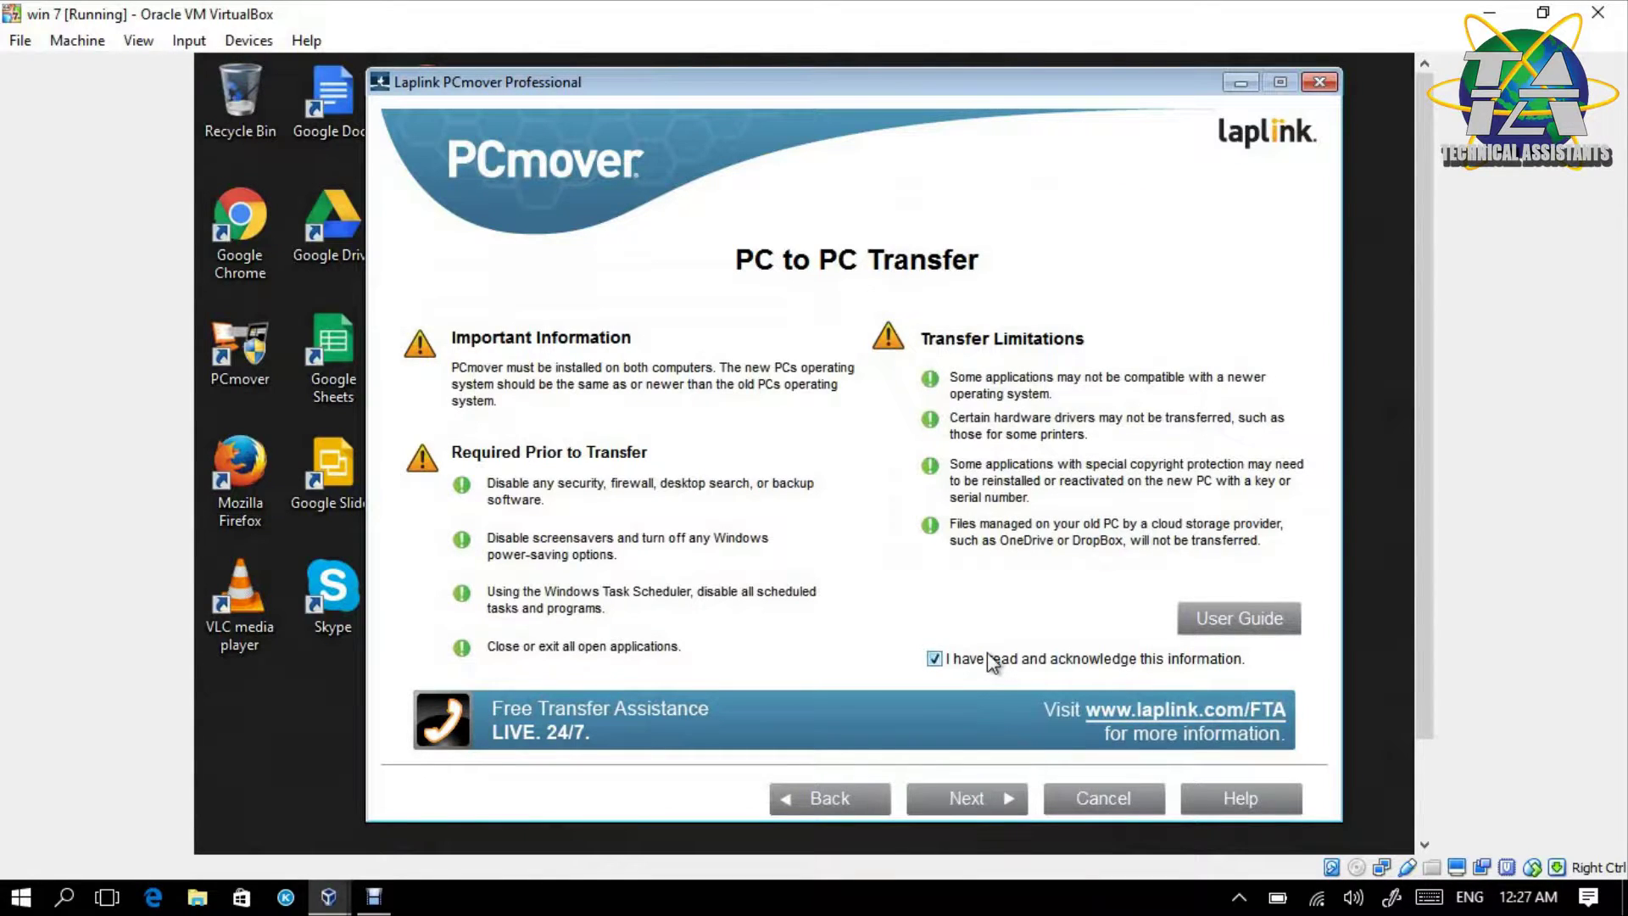
click(949, 797)
click(767, 567)
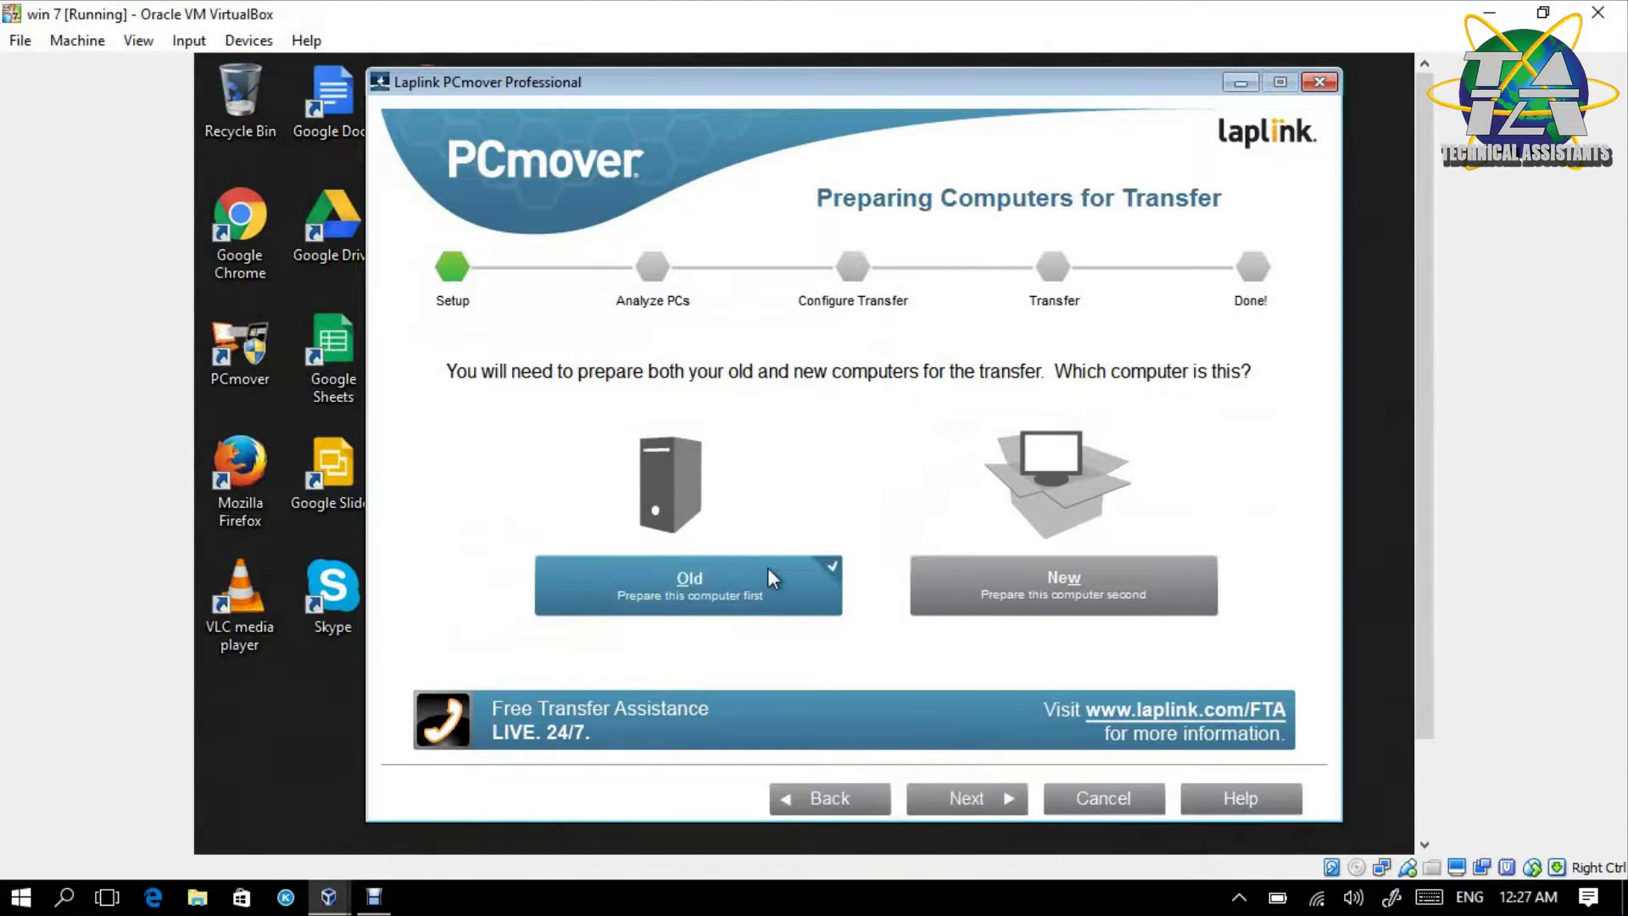
click(969, 799)
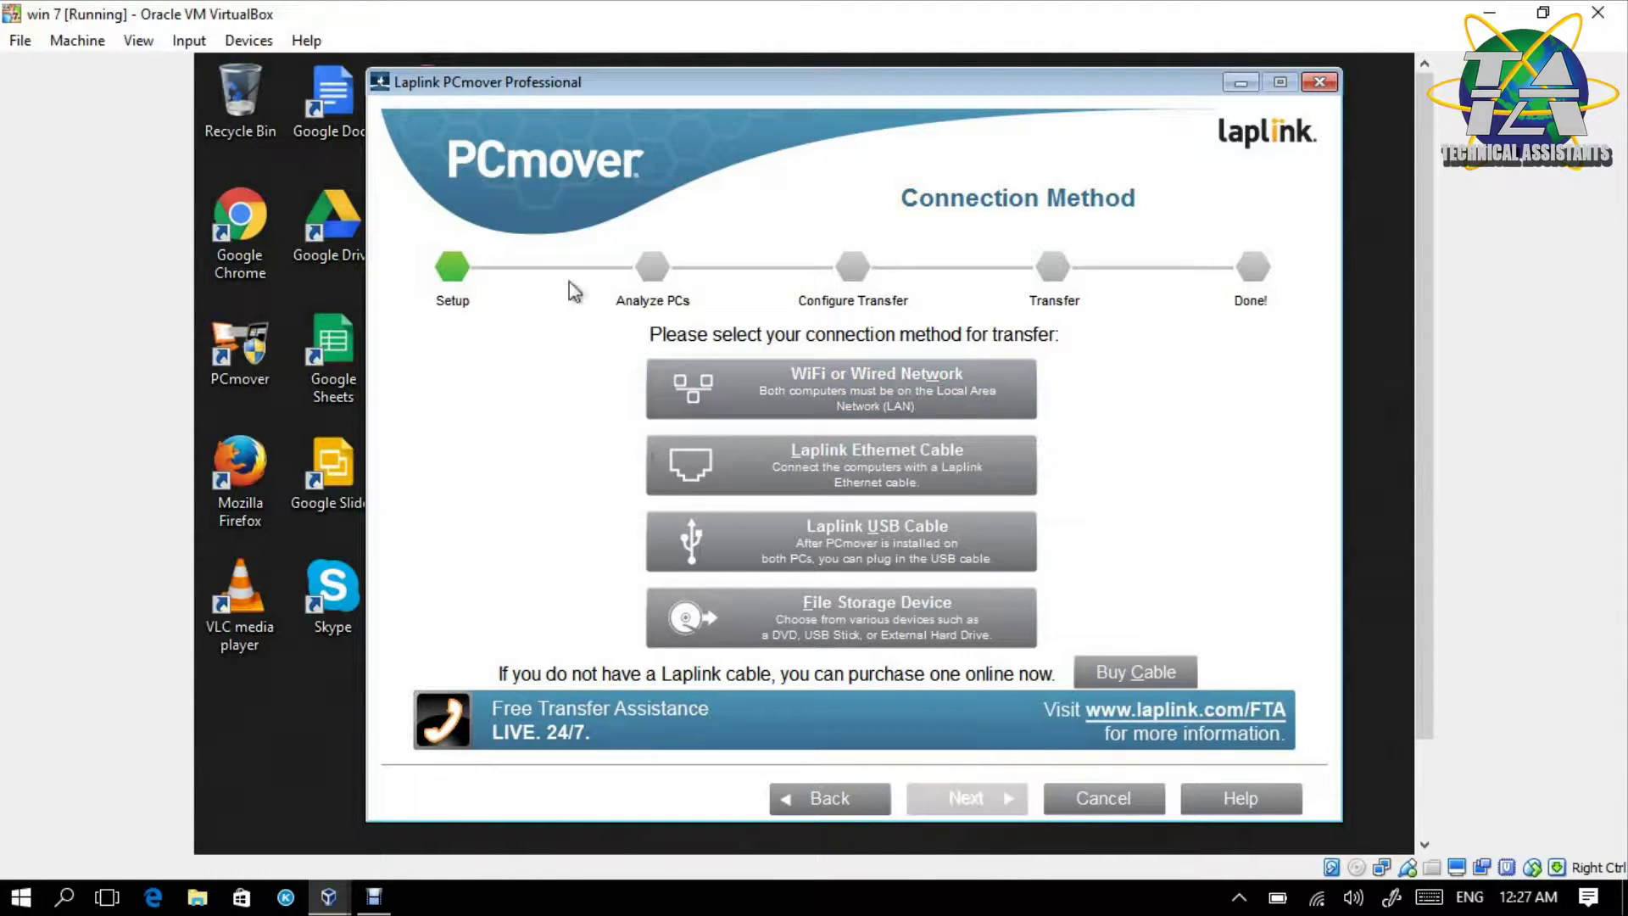
- Verify the VirtualBox adapter is on Internal Network, then pick WiFi or Wired Network as the connection
click(248, 40)
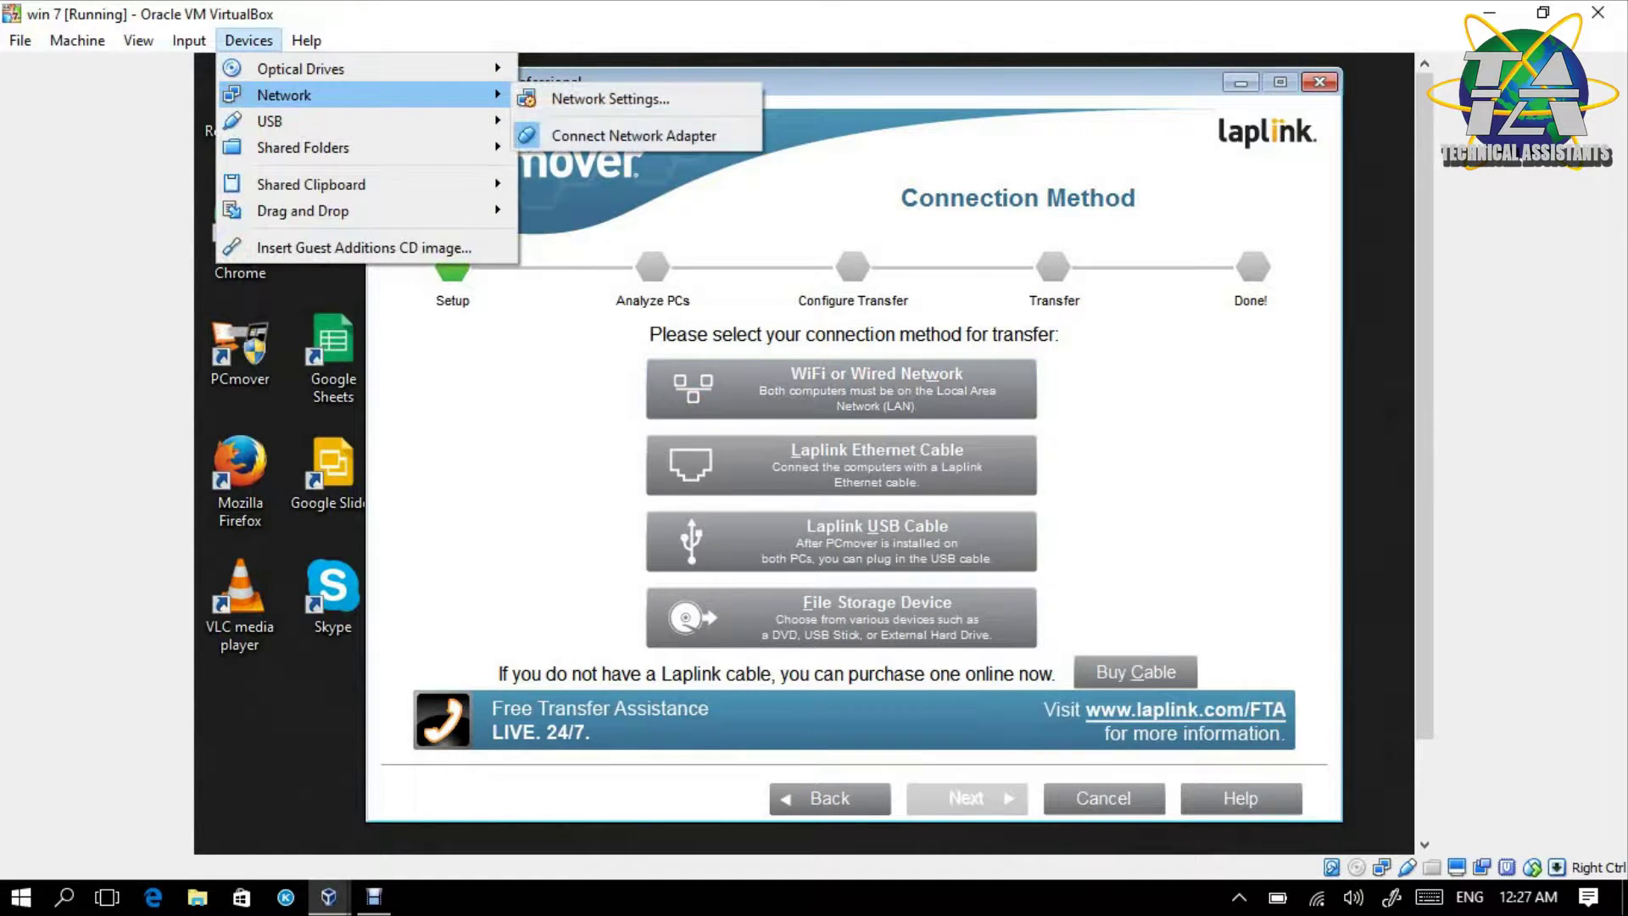
click(241, 53)
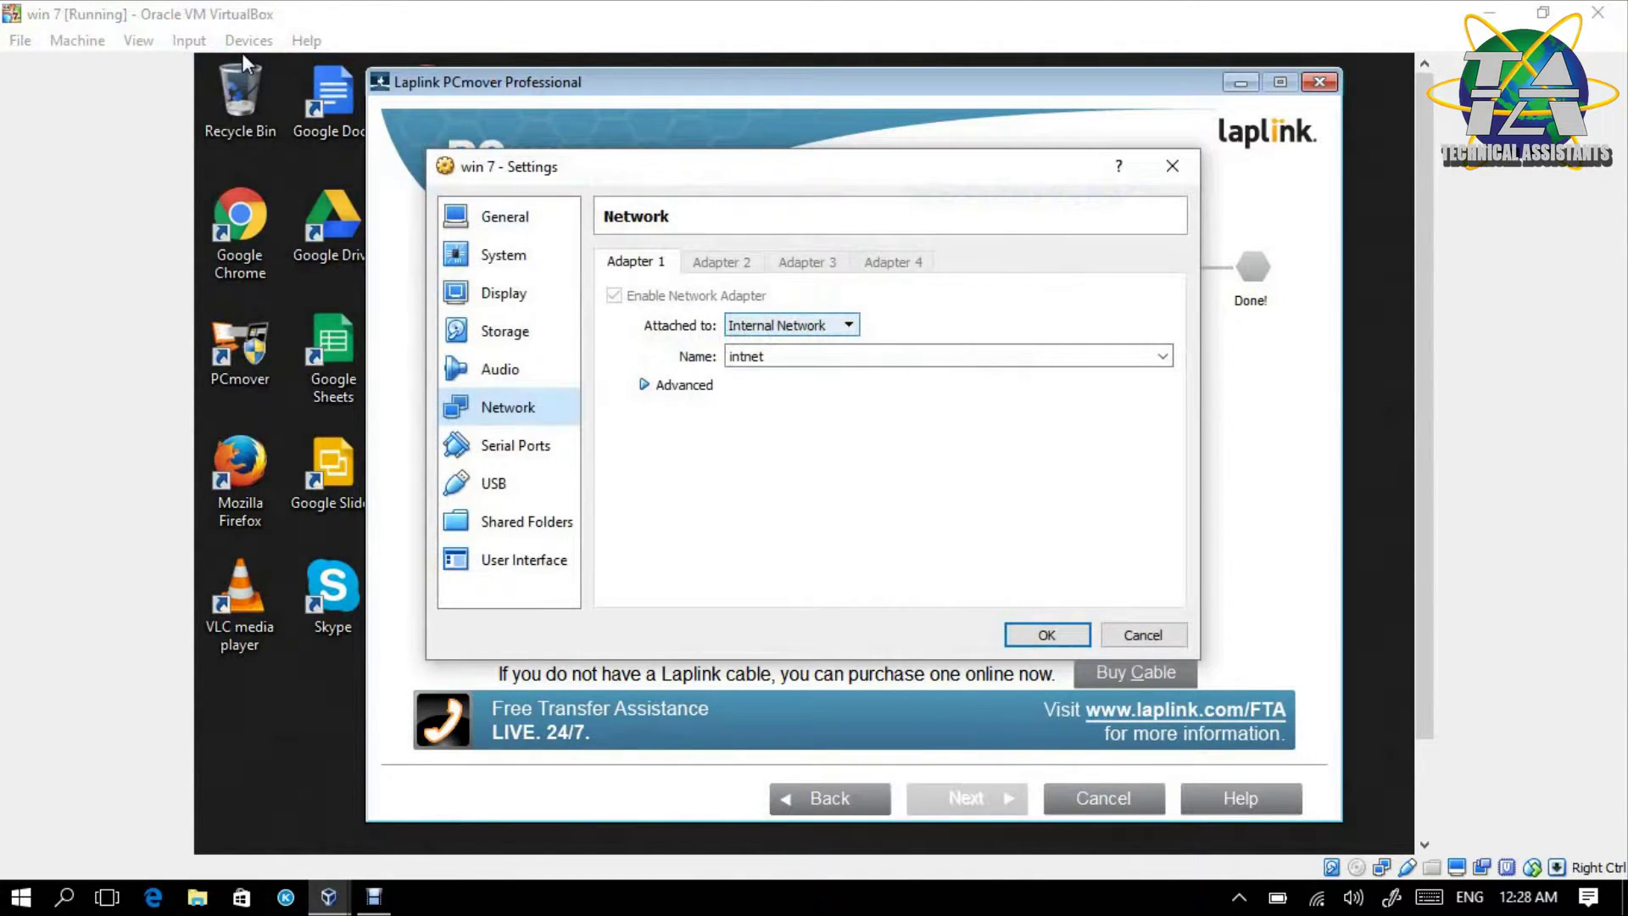
click(1047, 635)
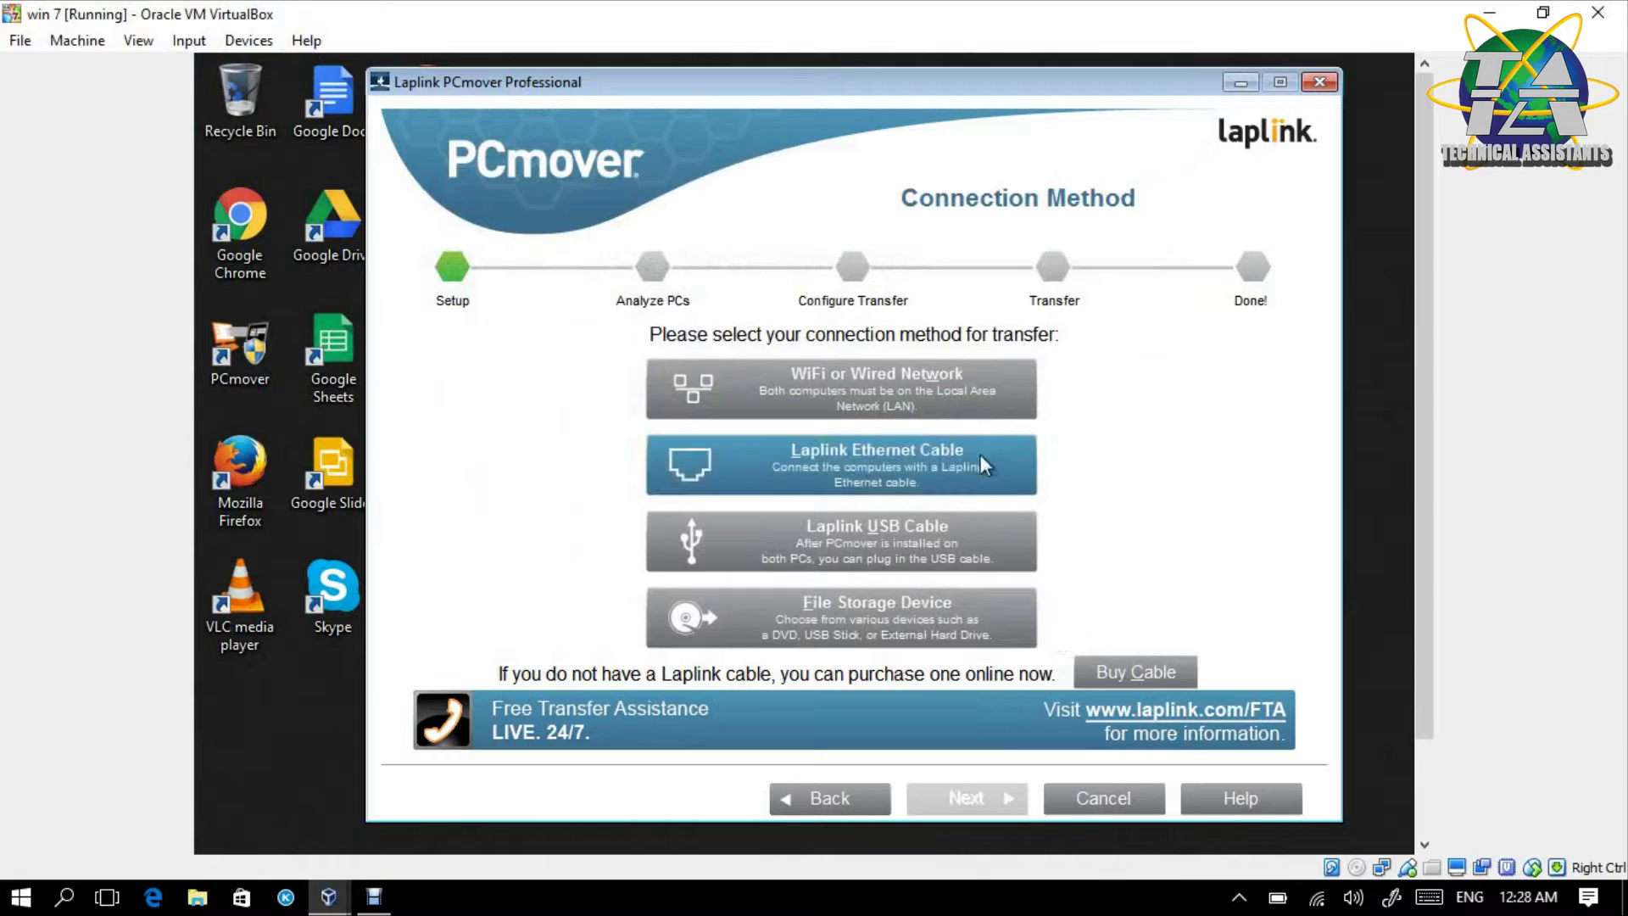
click(951, 375)
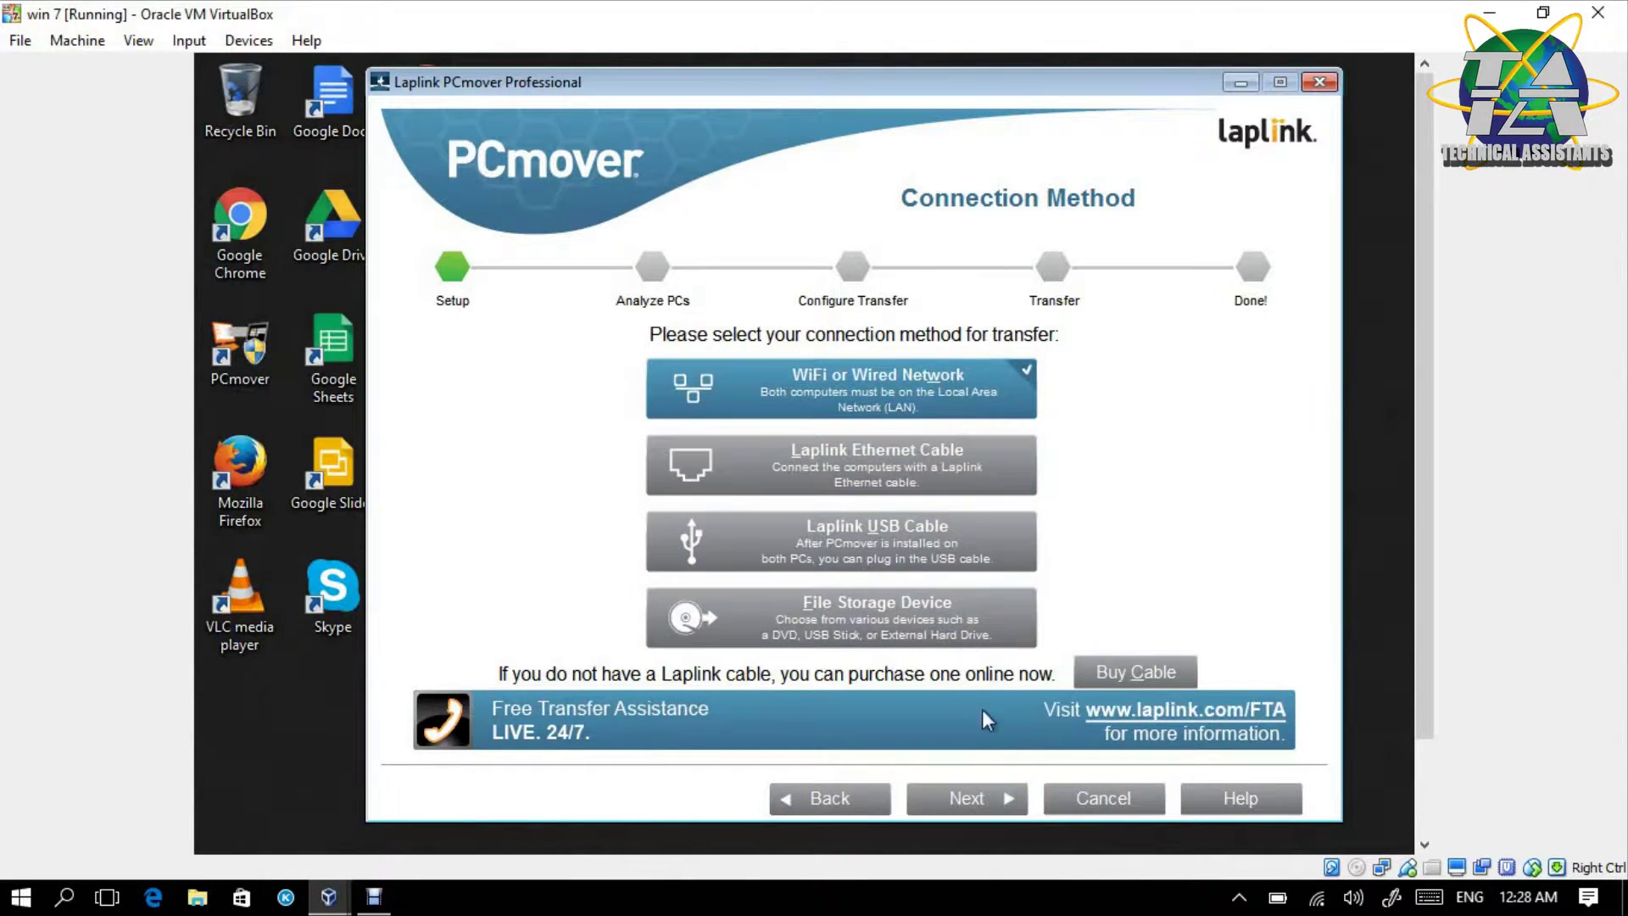
- Enter and confirm a connection password, then start the network transfer on the old computer
click(990, 800)
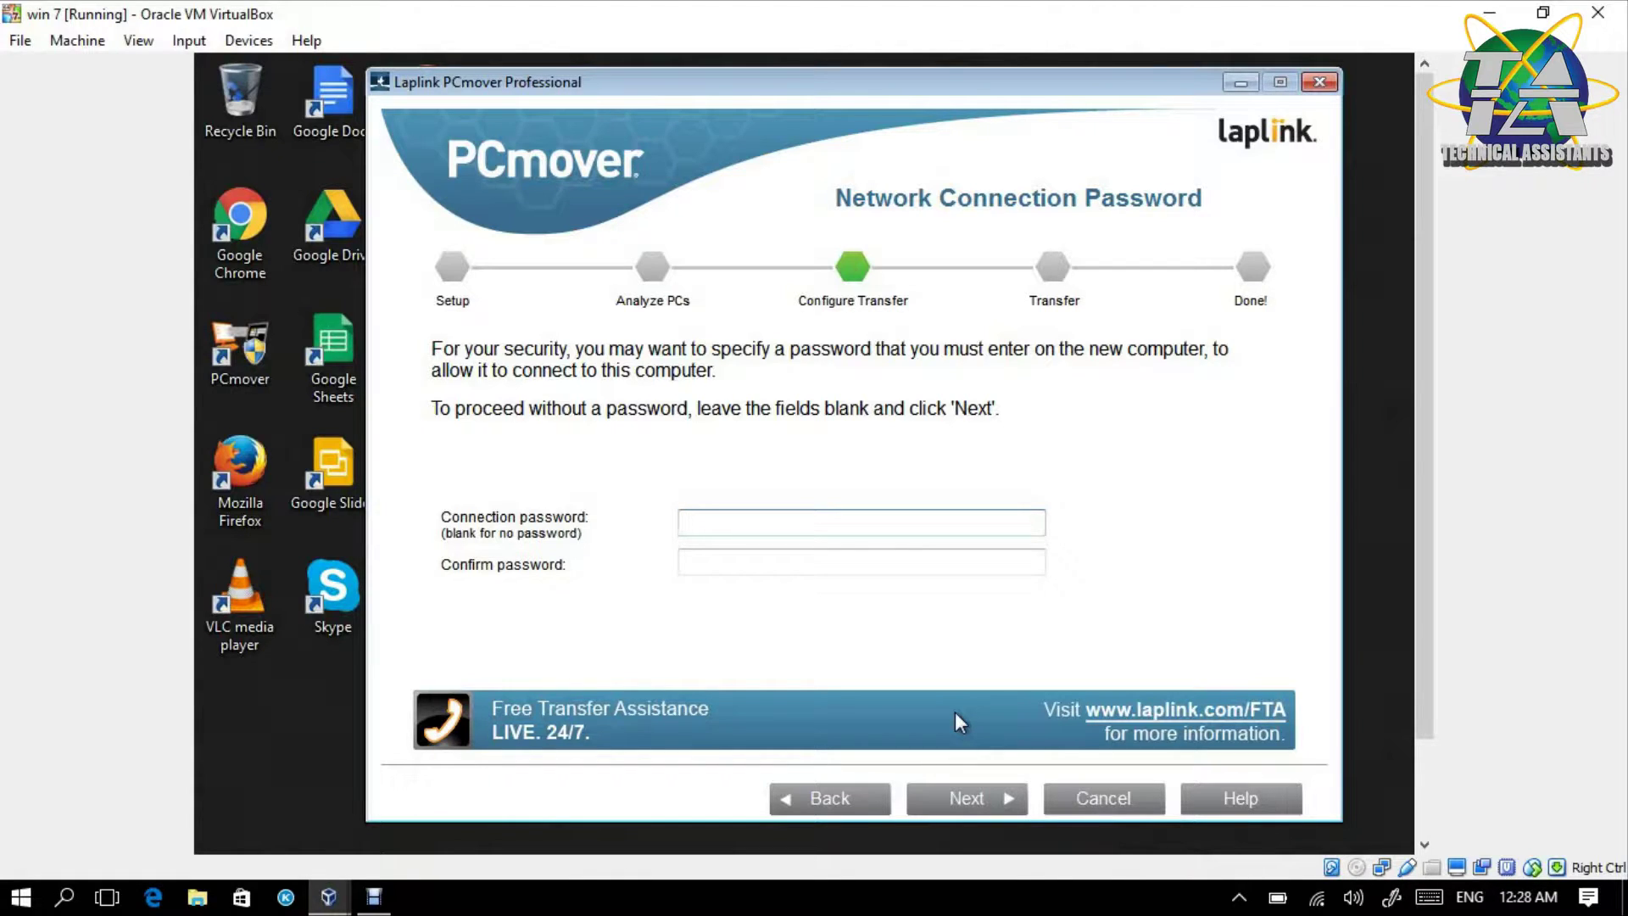
text(123)
key(BackSpace)
key(BackSpace)
key(BackSpace)
text(123)
key(BackSpace)
key(BackSpace)
text(1234)
click(950, 560)
text(1234)
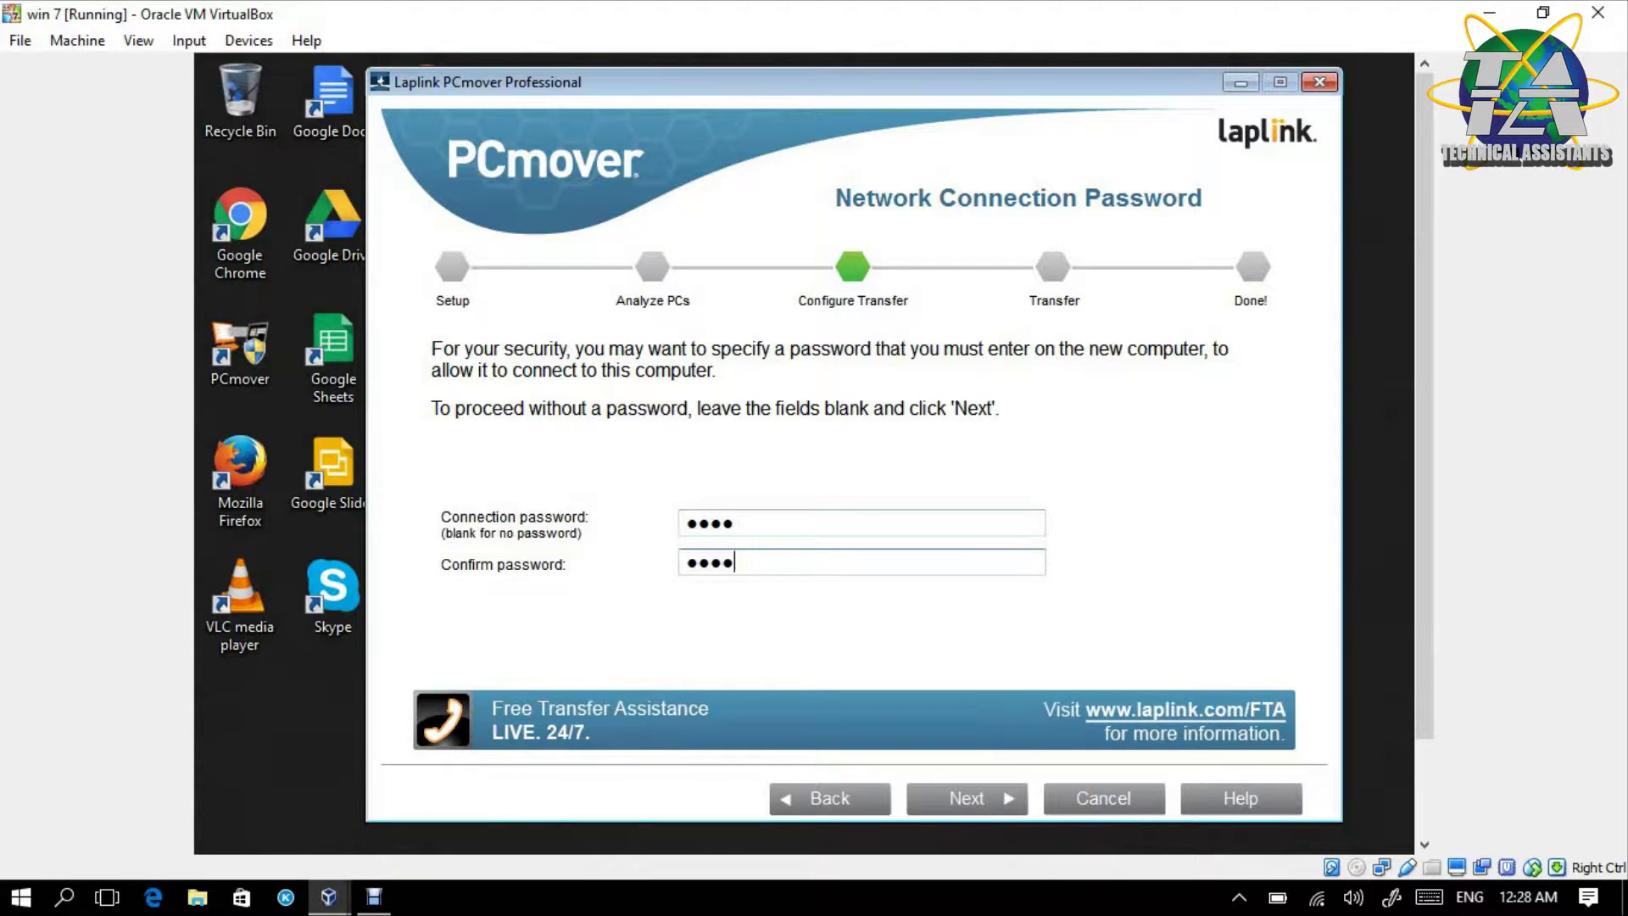
click(960, 798)
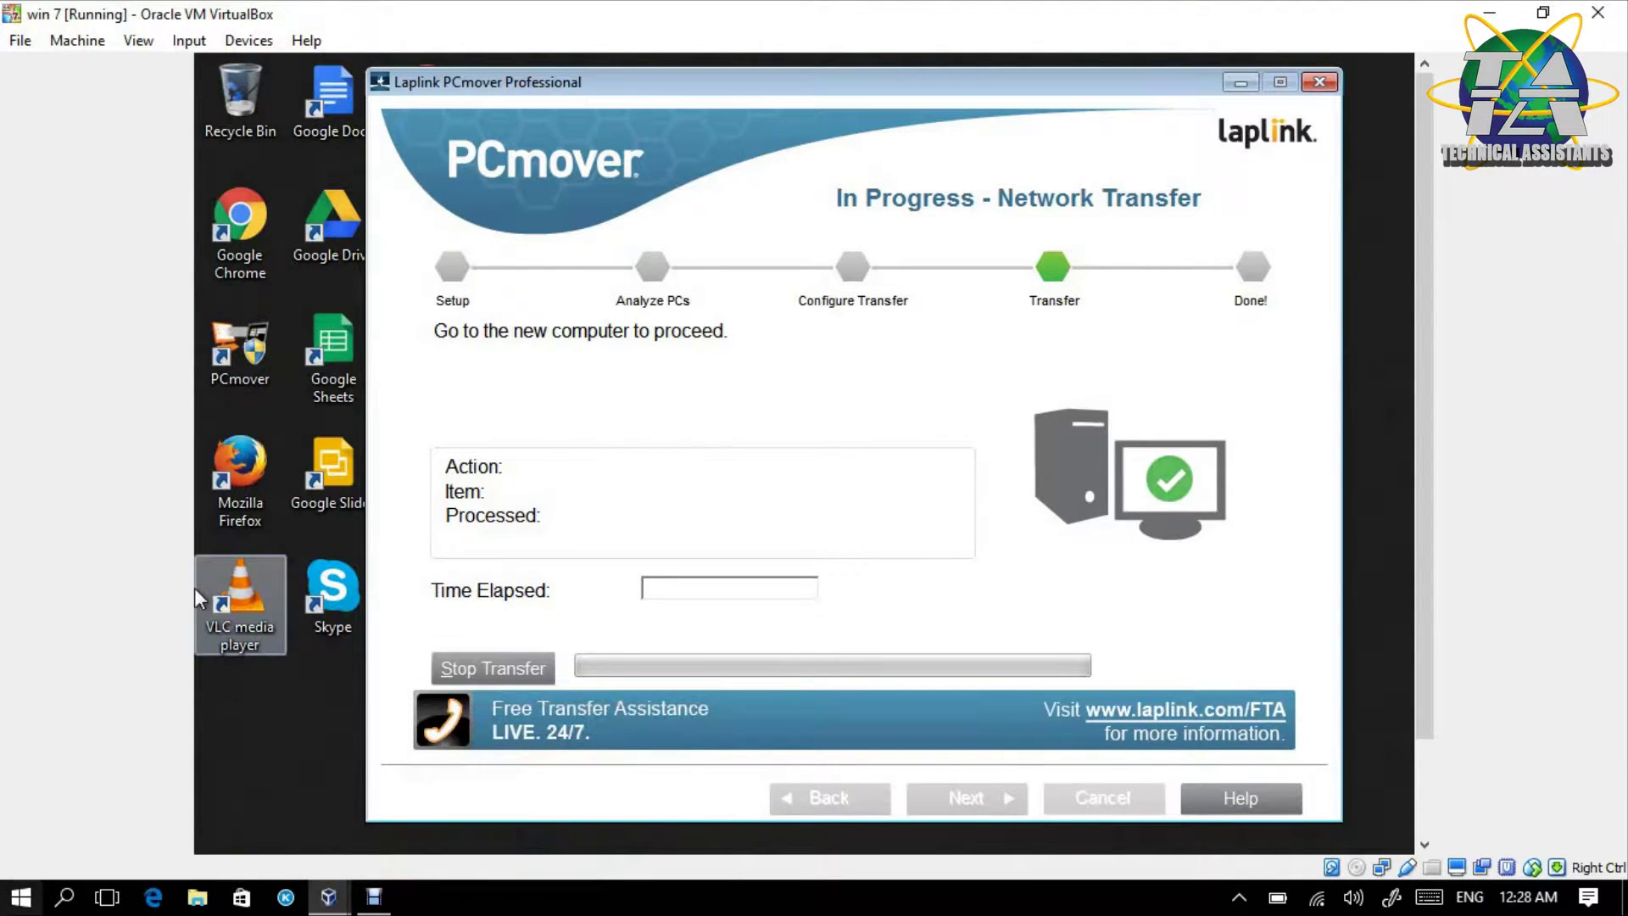
- Bring the Win 8.1 VM forward and move the PCmover window up so it fits fully
mouse_move(328, 897)
mouse_move(328, 802)
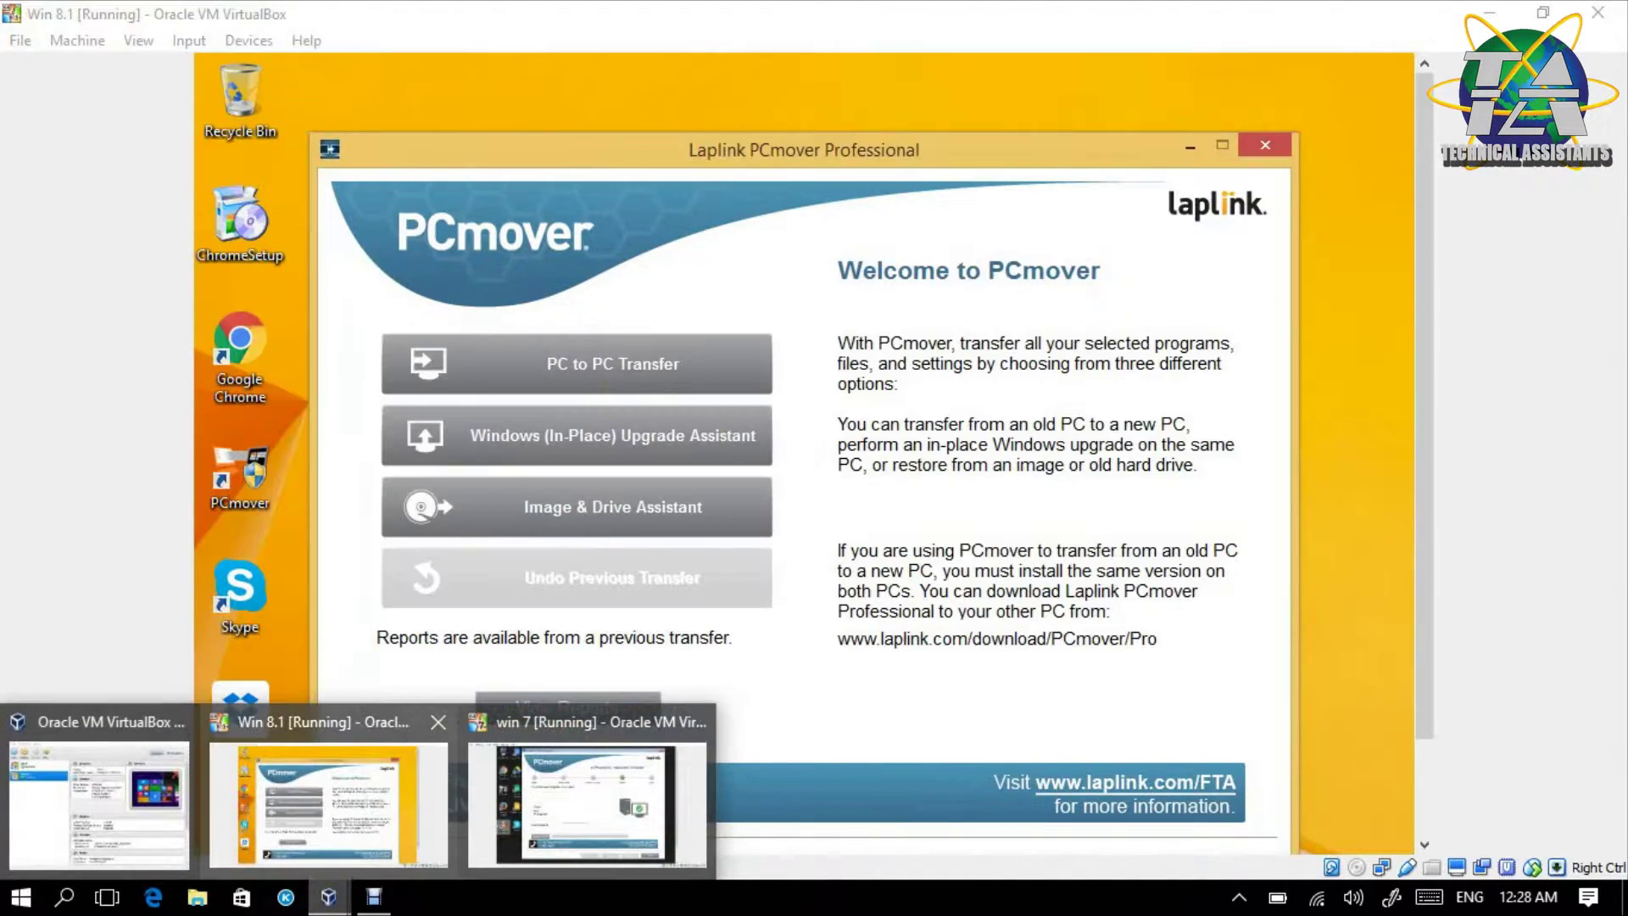
click(328, 801)
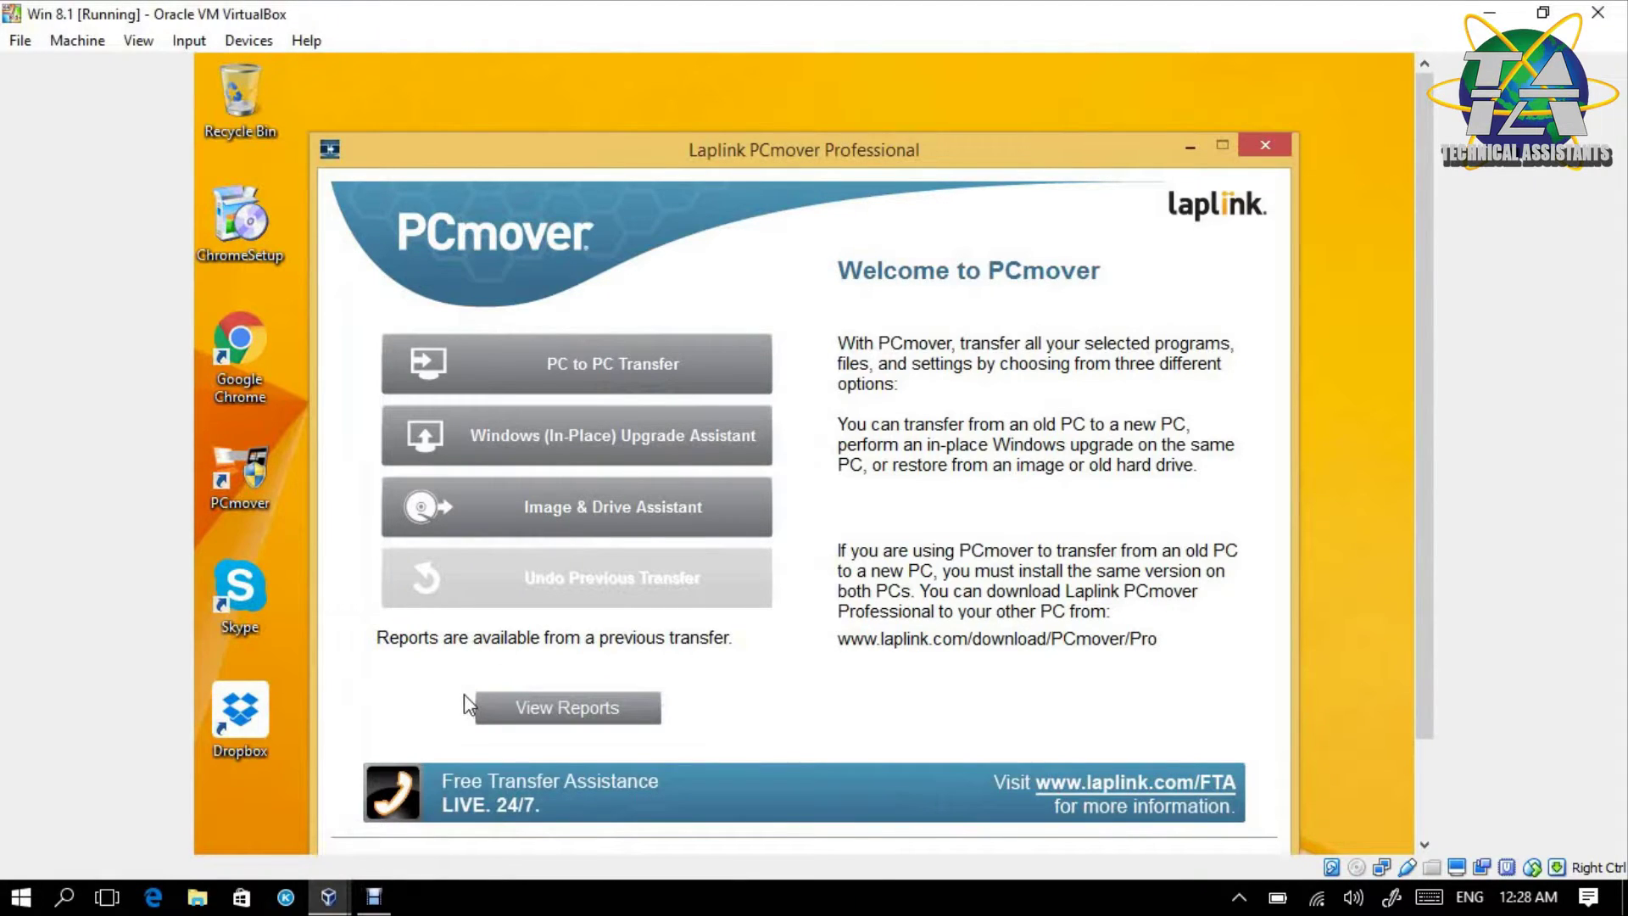
drag(862, 144, 879, 88)
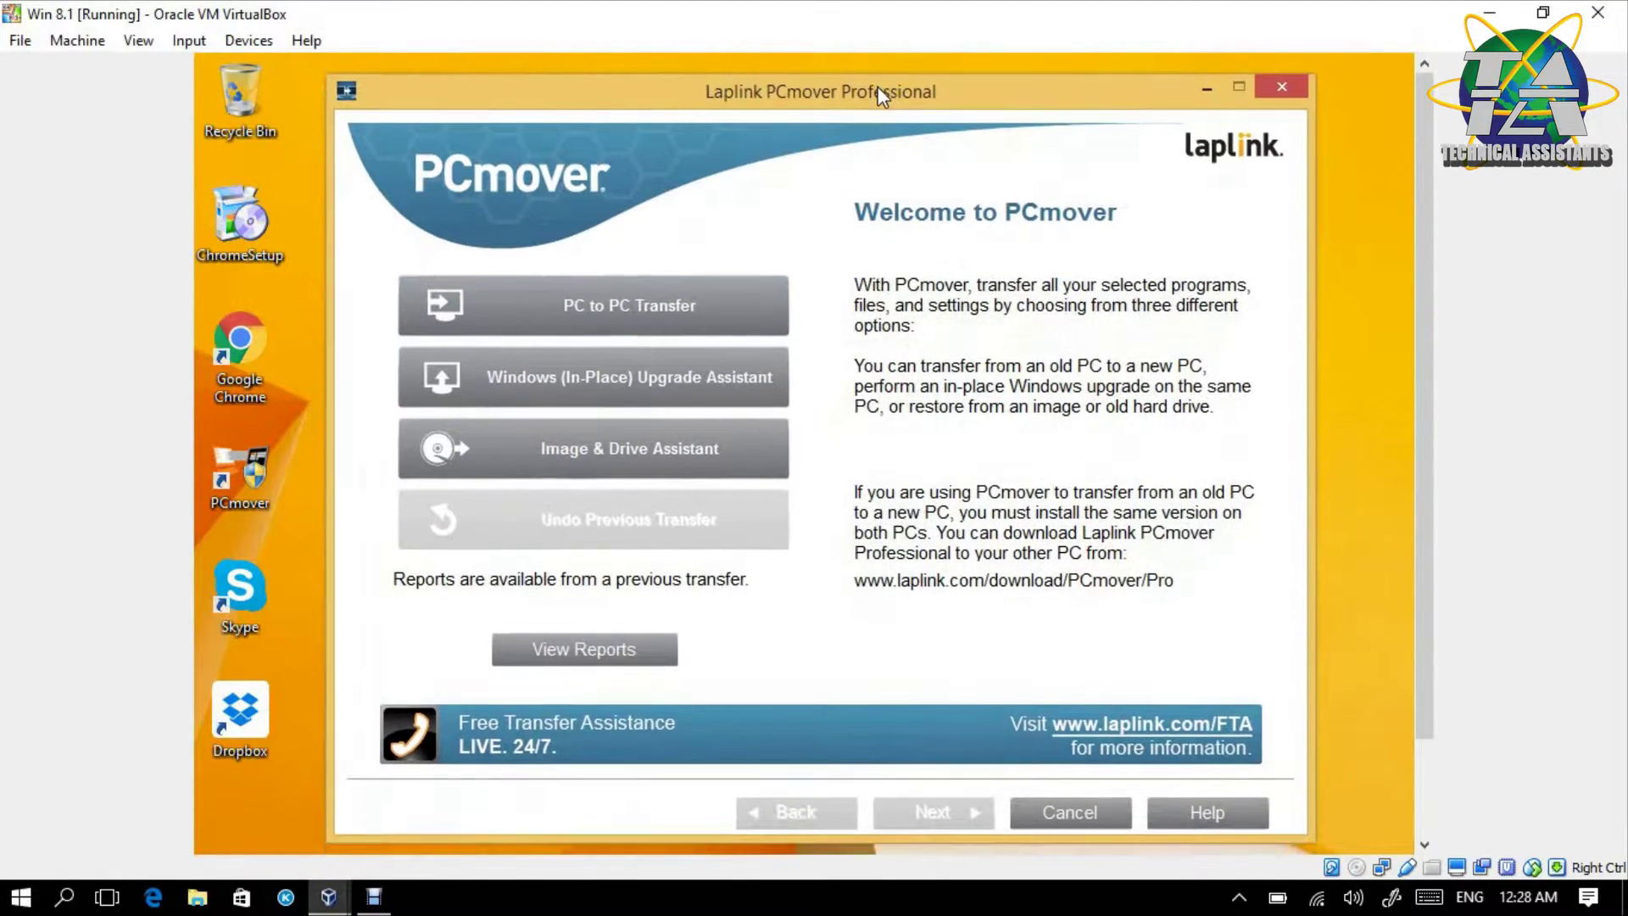
- Choose PC to PC Transfer, acknowledge the requirements, and mark this machine as the New computer
click(684, 332)
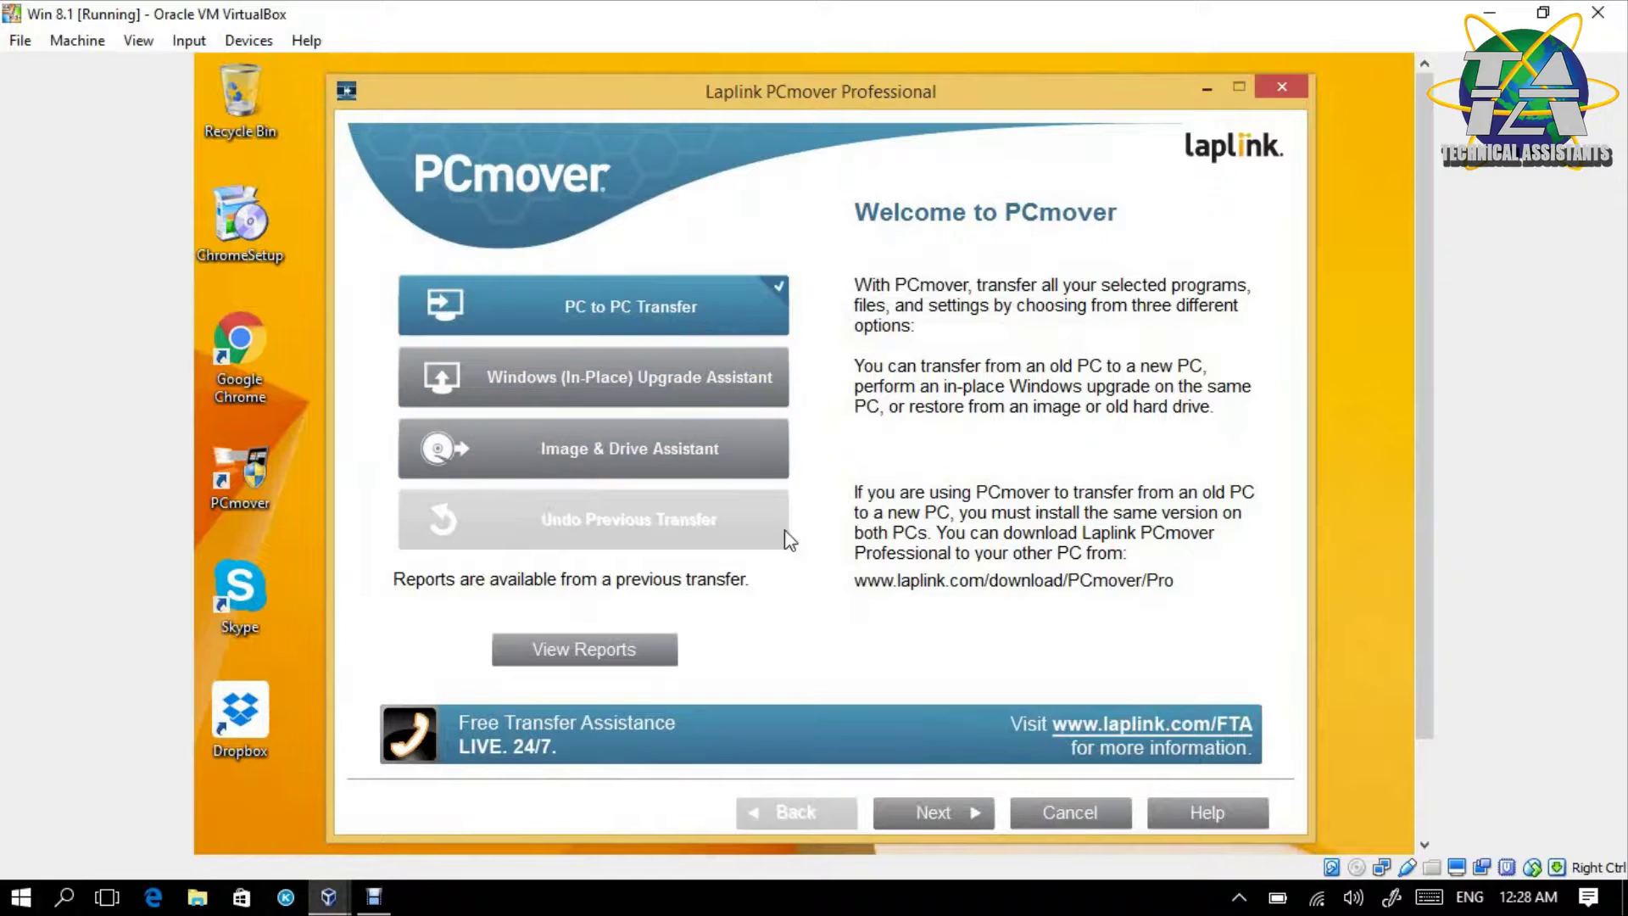
click(951, 819)
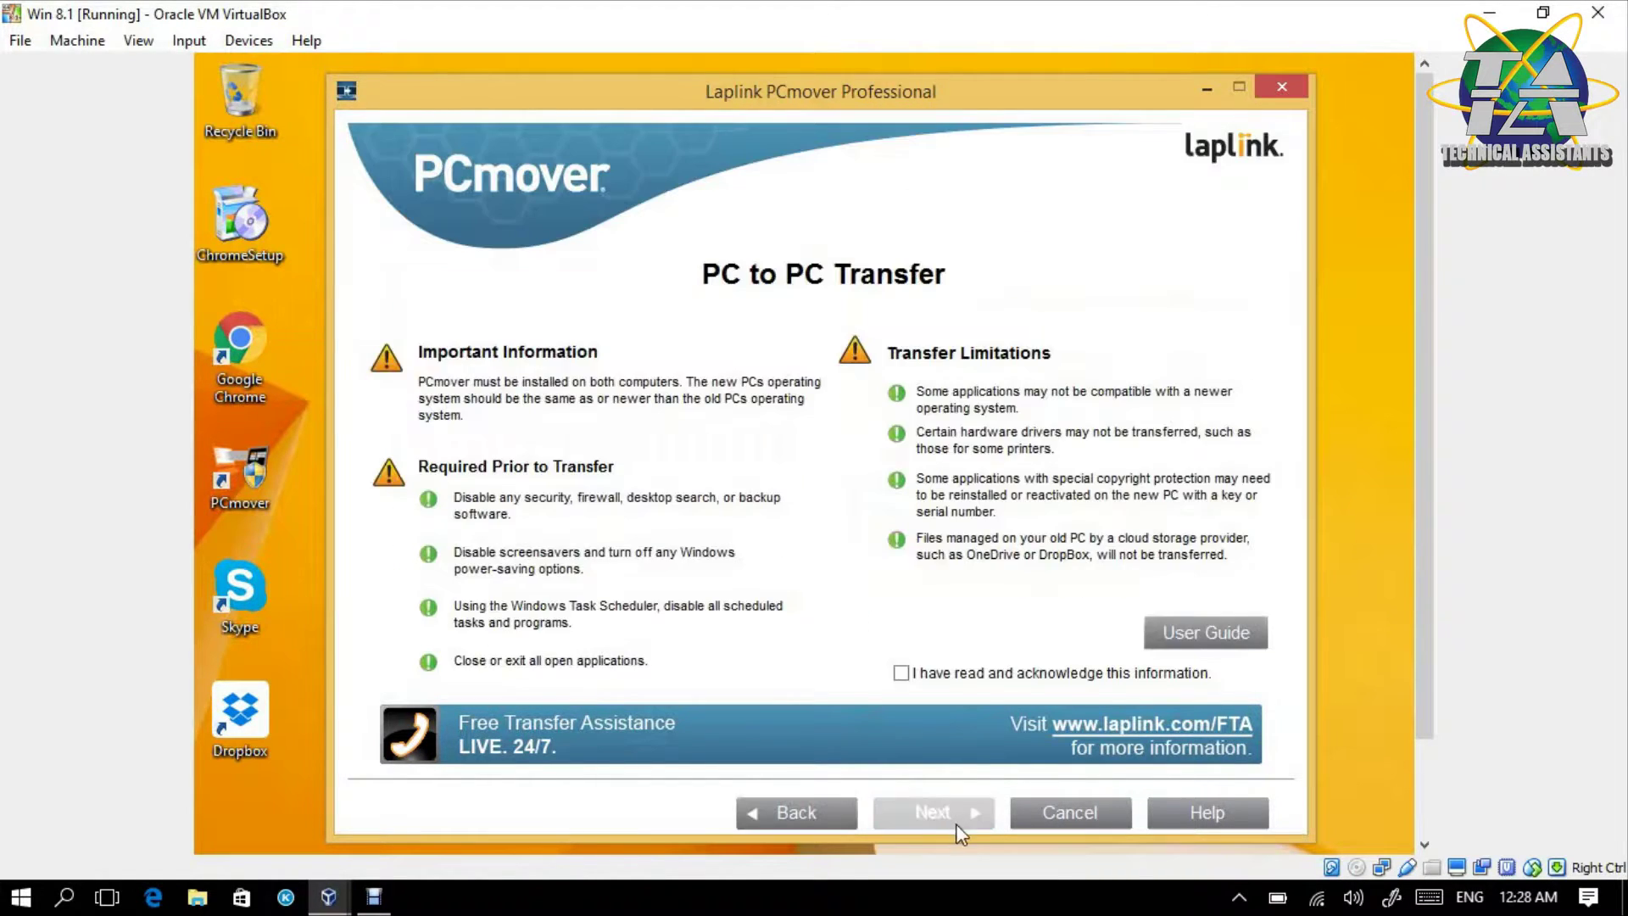
click(981, 678)
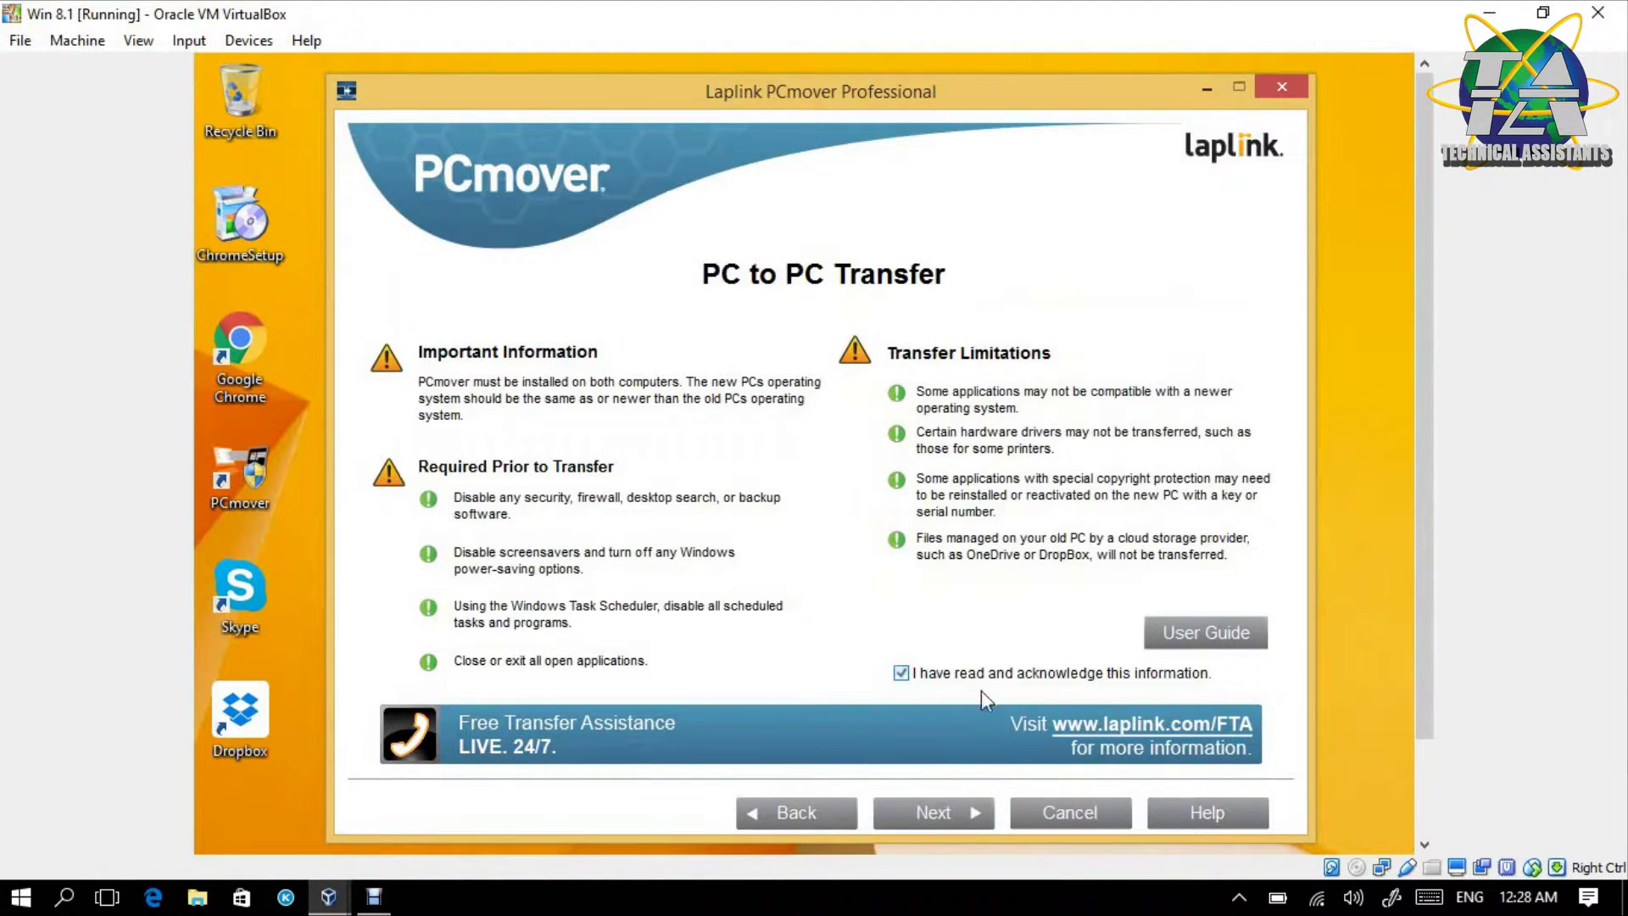
click(955, 801)
click(986, 618)
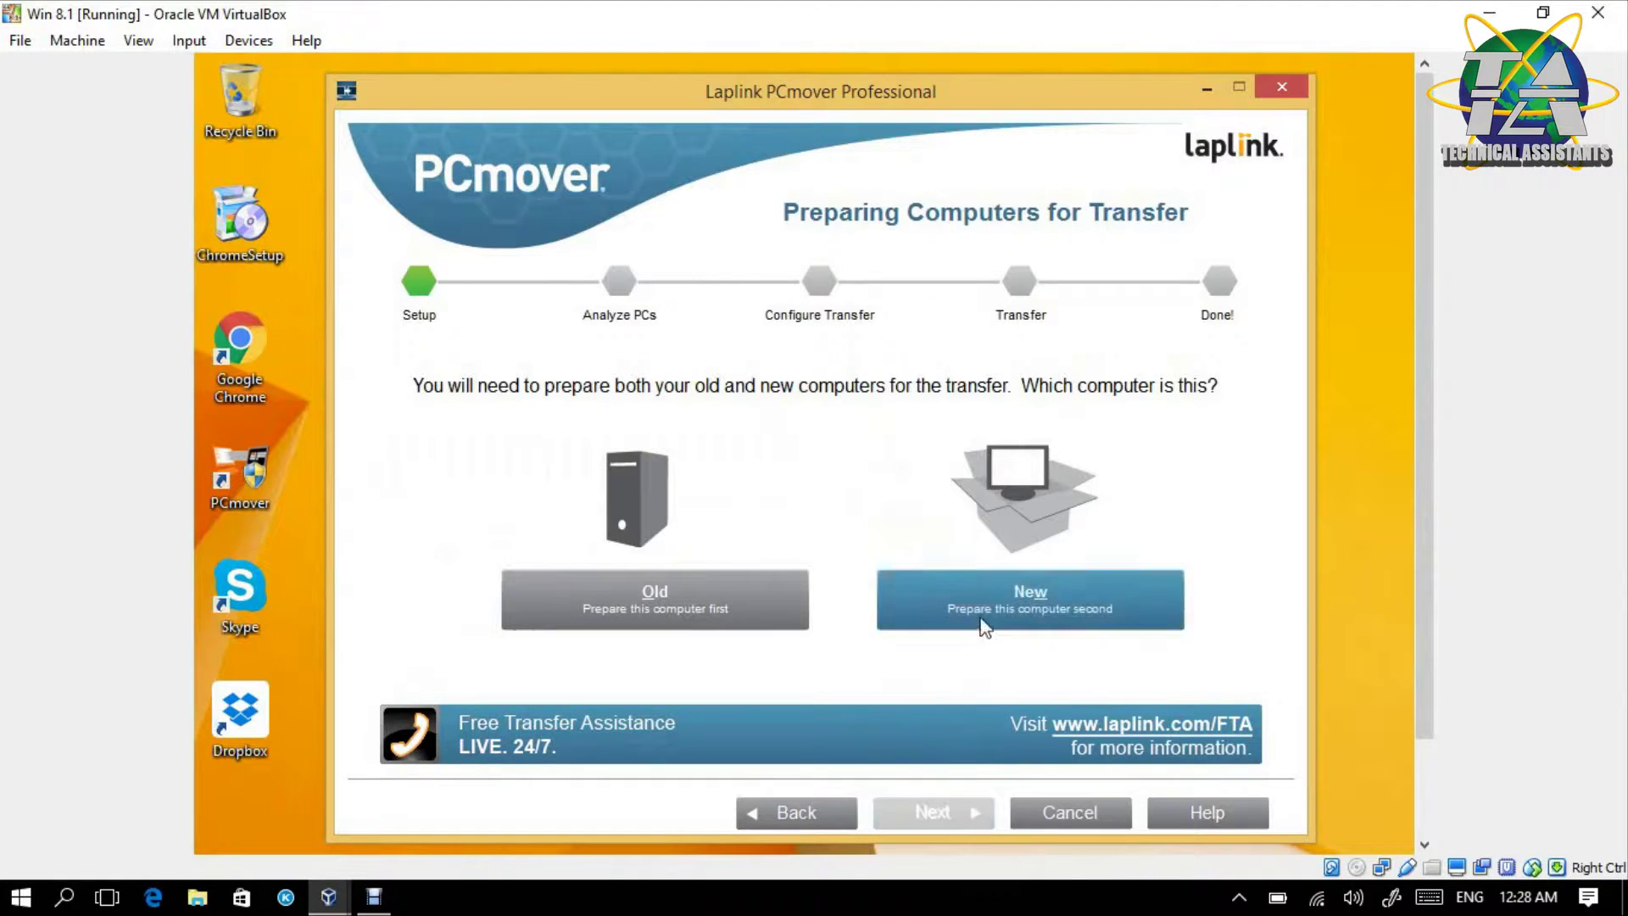
click(933, 816)
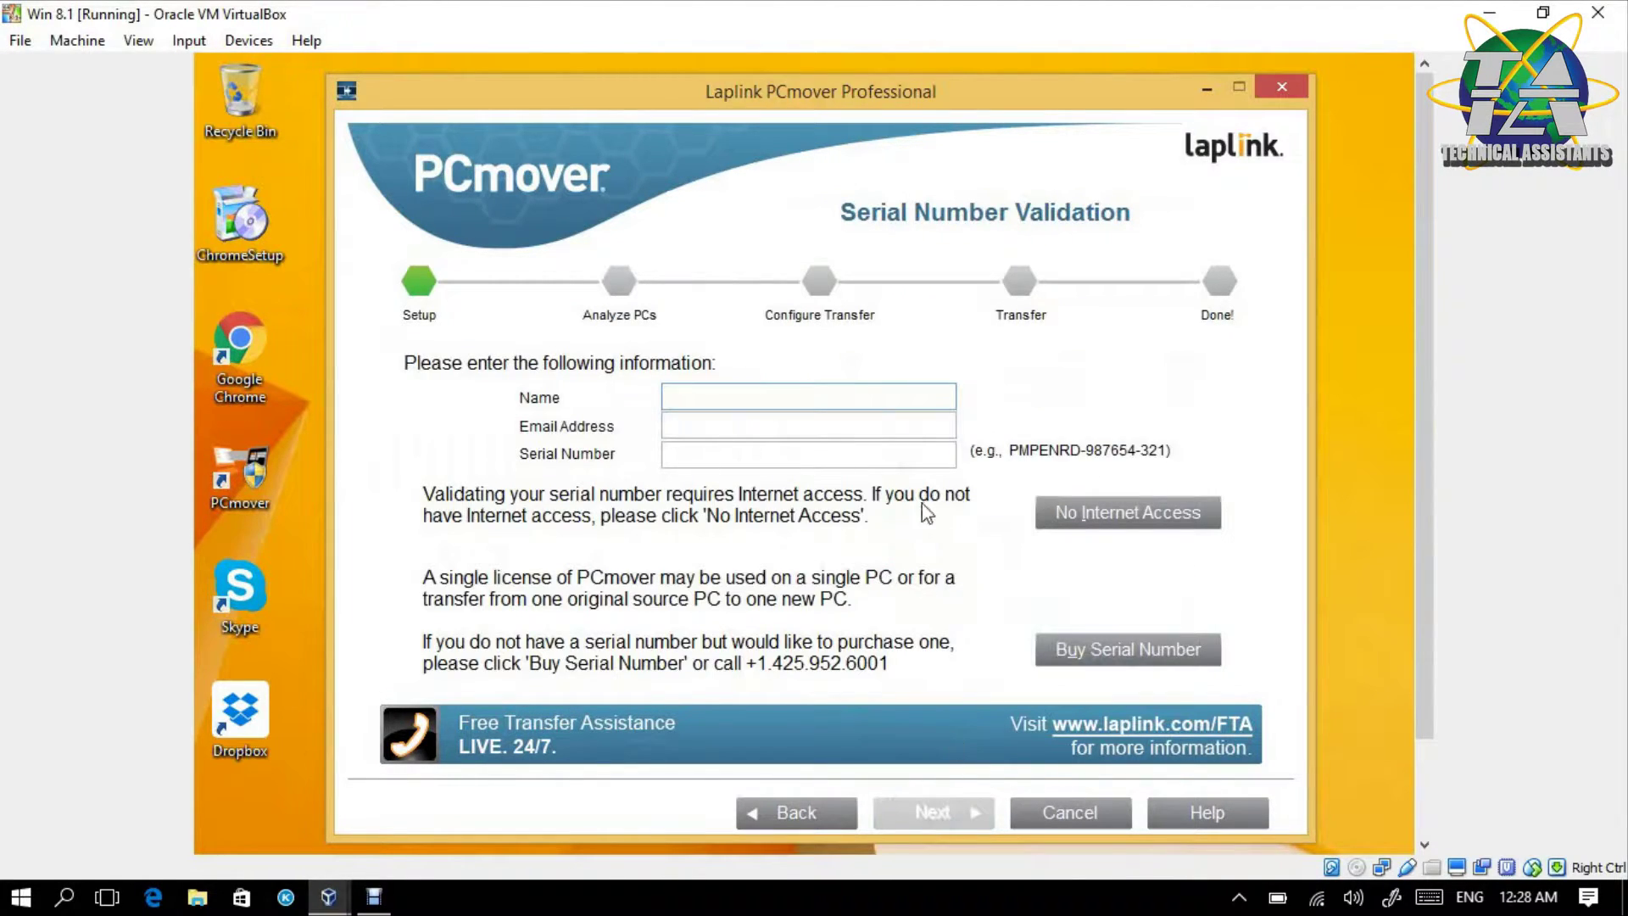
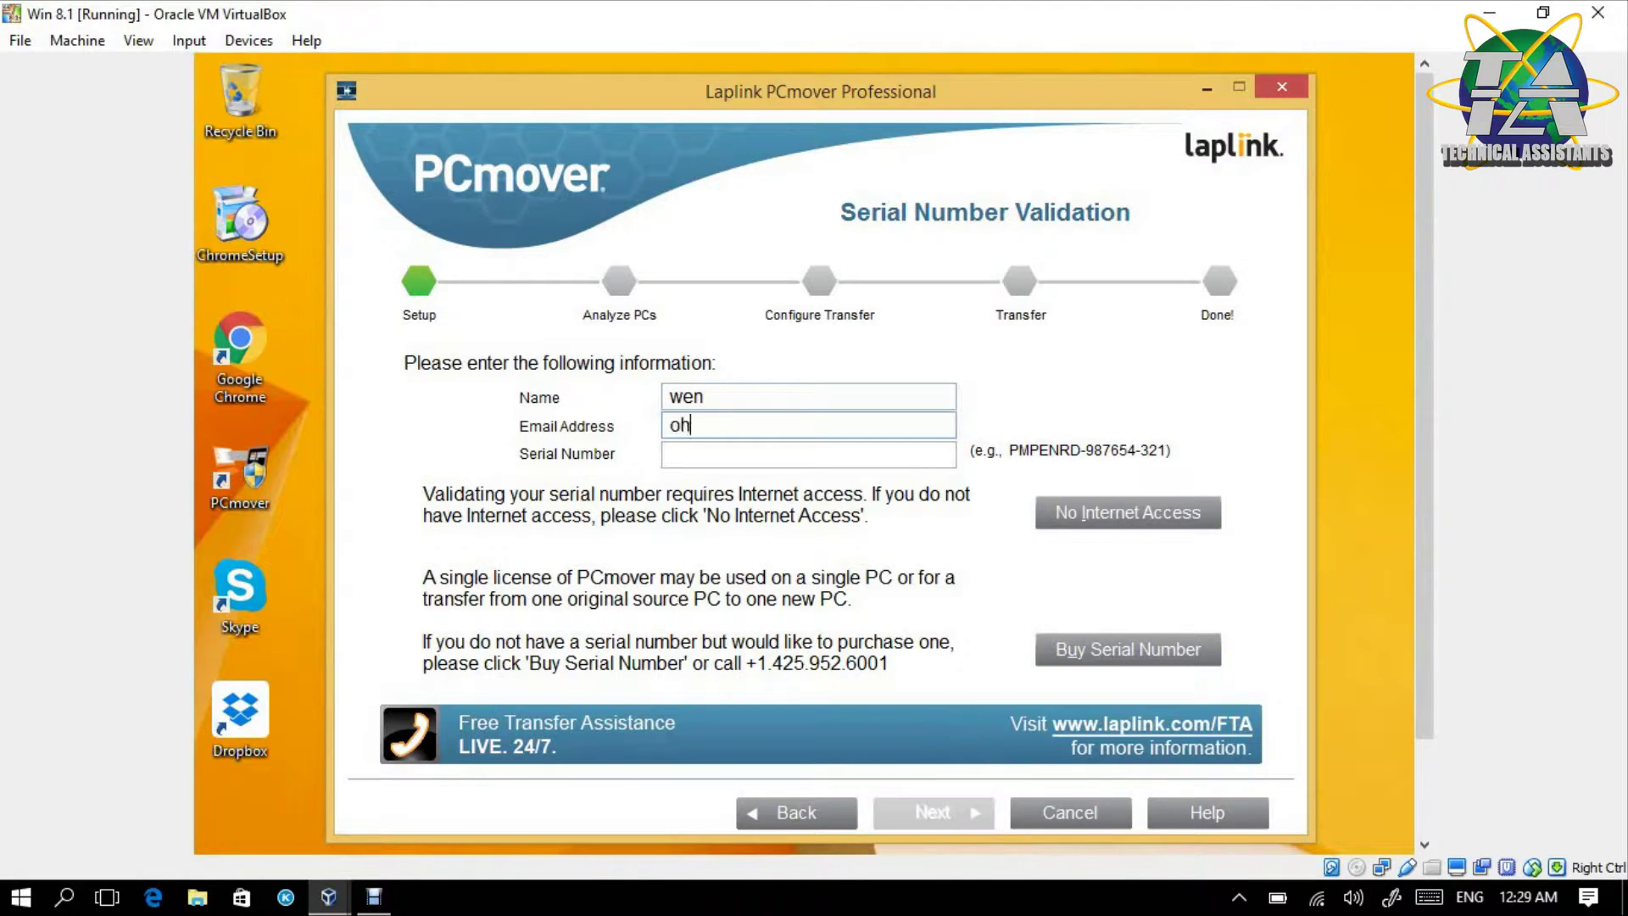
- Fill in the registrant's name, e-mail address and serial number, correcting the e-mail, and continue
click(670, 454)
text(kjgufg)
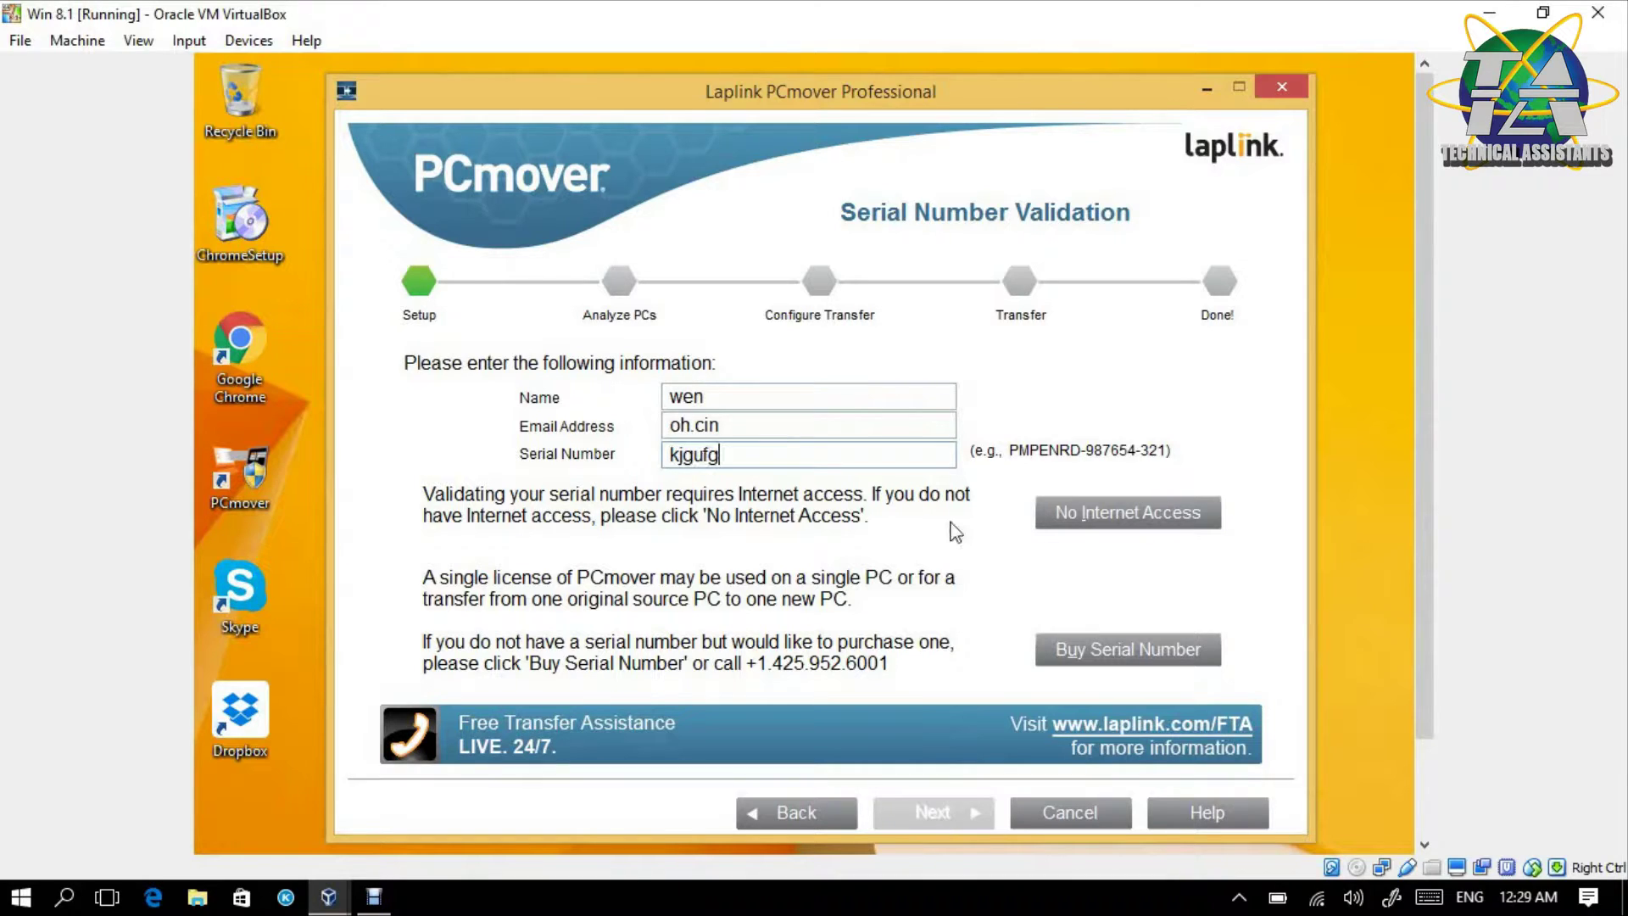
click(922, 427)
key(BackSpace)
key(BackSpace)
key(BackSpace)
key(BackSpace)
key(BackSpace)
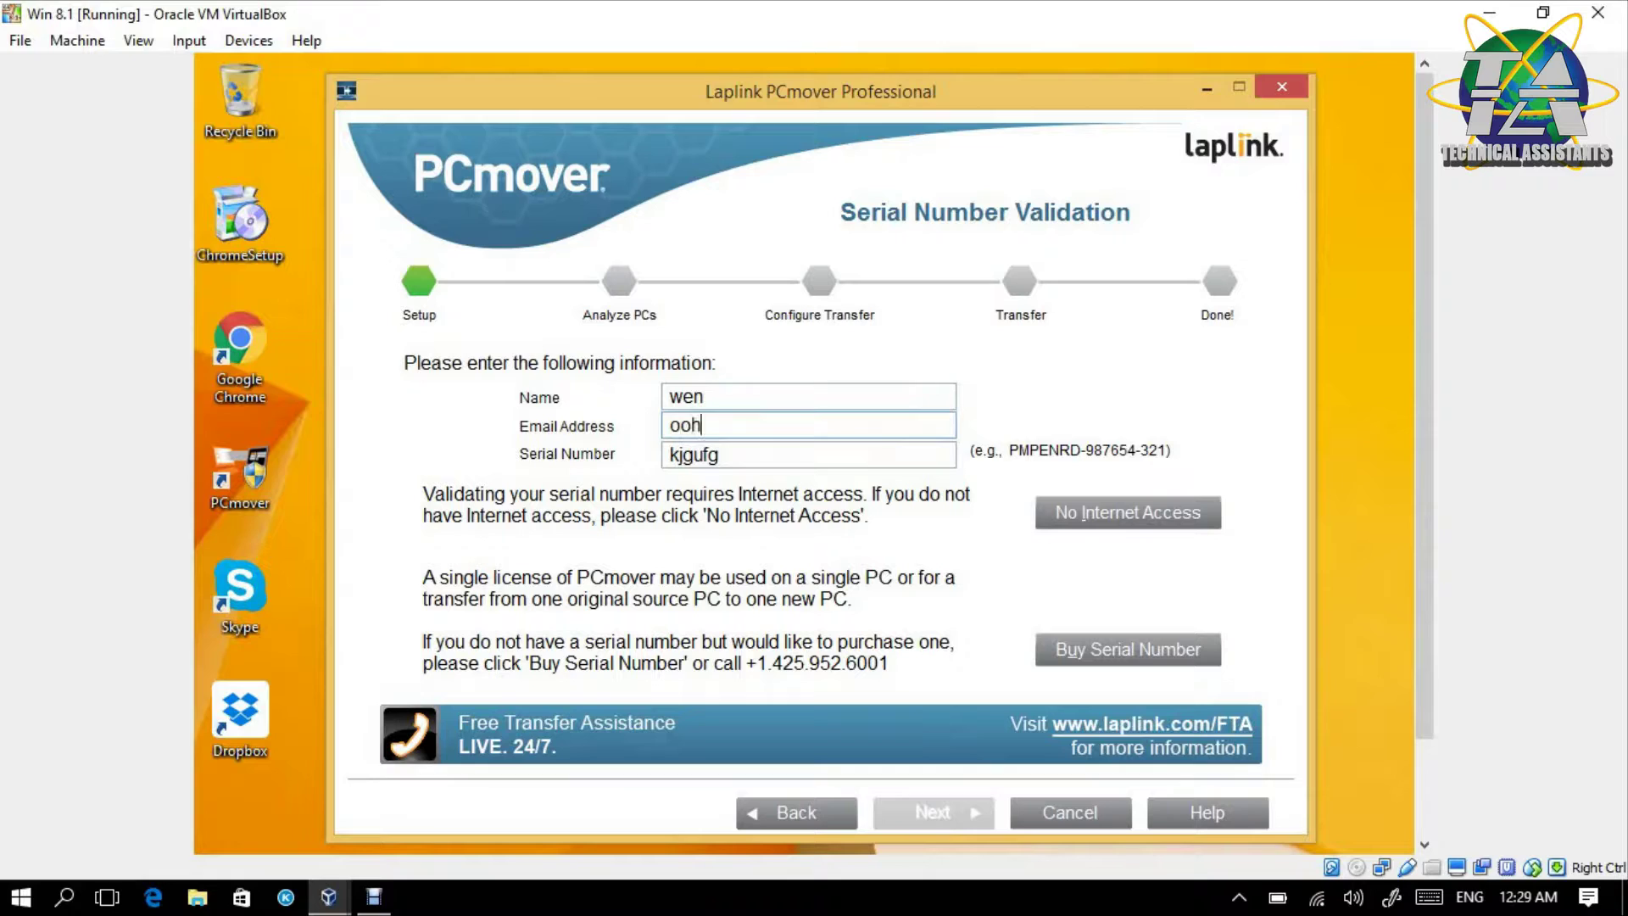
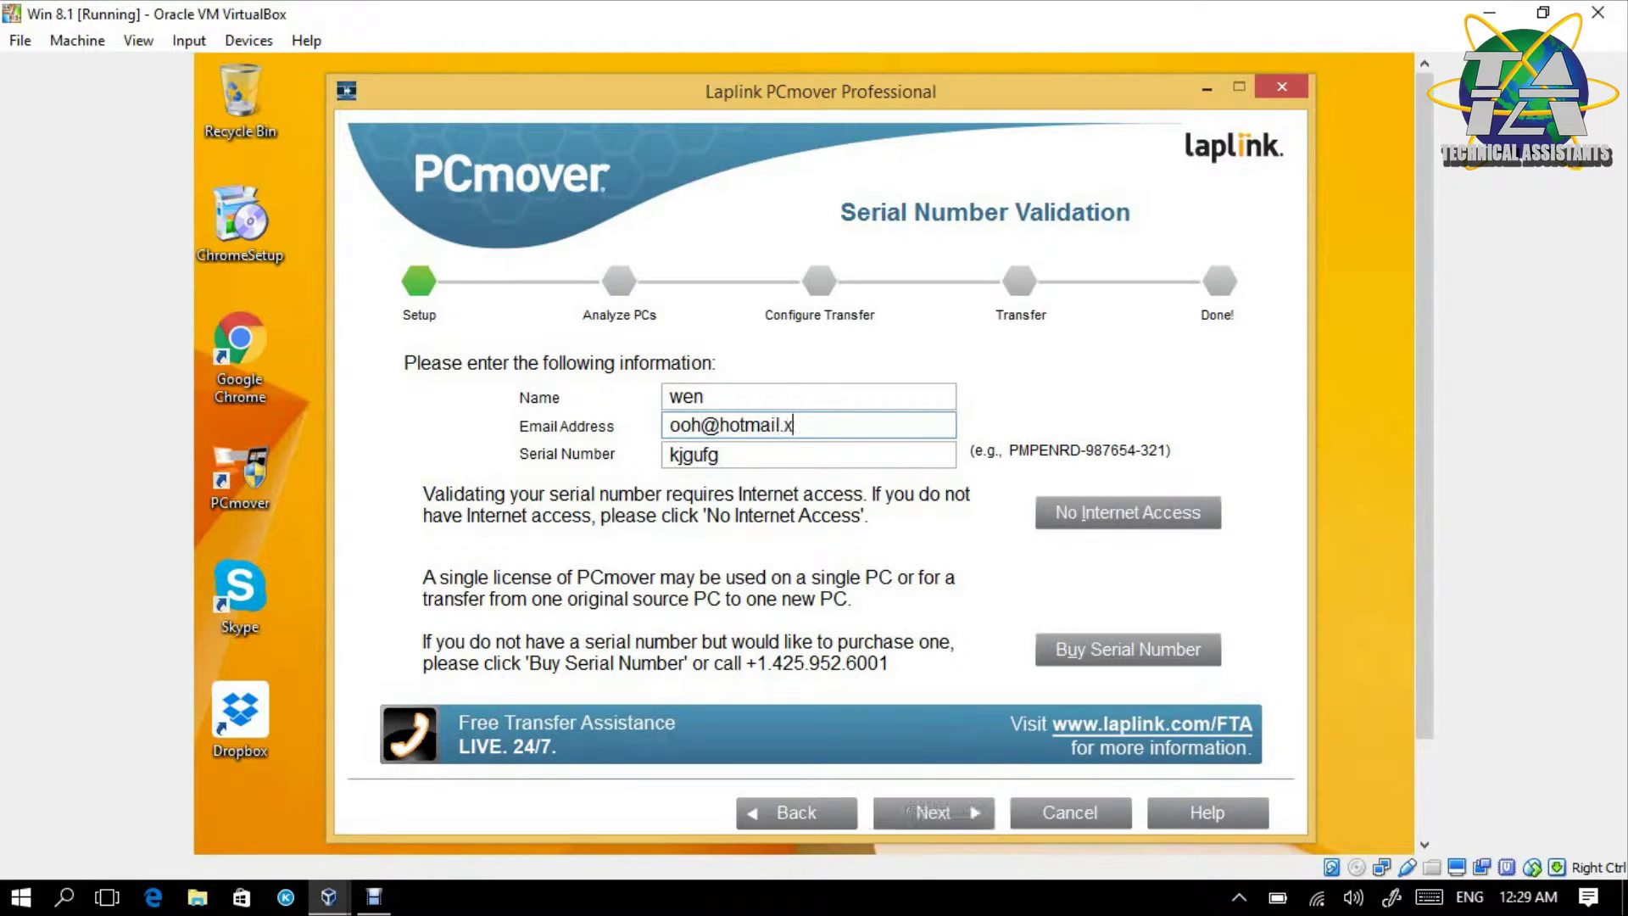
click(921, 808)
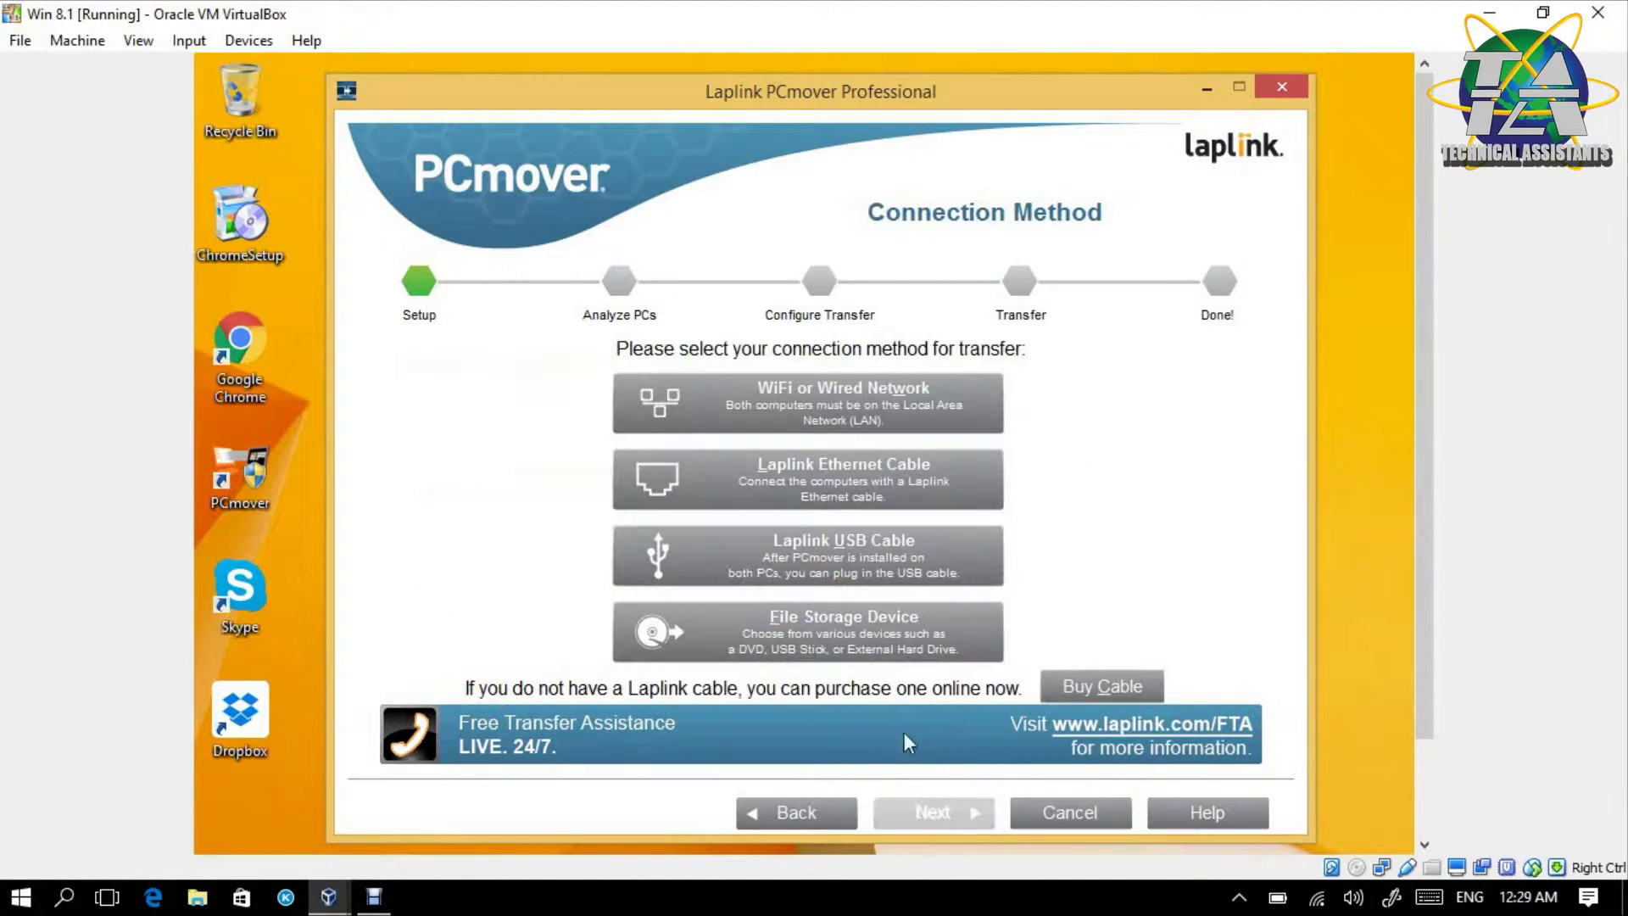
- Select WiFi or Wired Network and confirm the VirtualBox adapter is attached to the intnet Internal Network
click(807, 431)
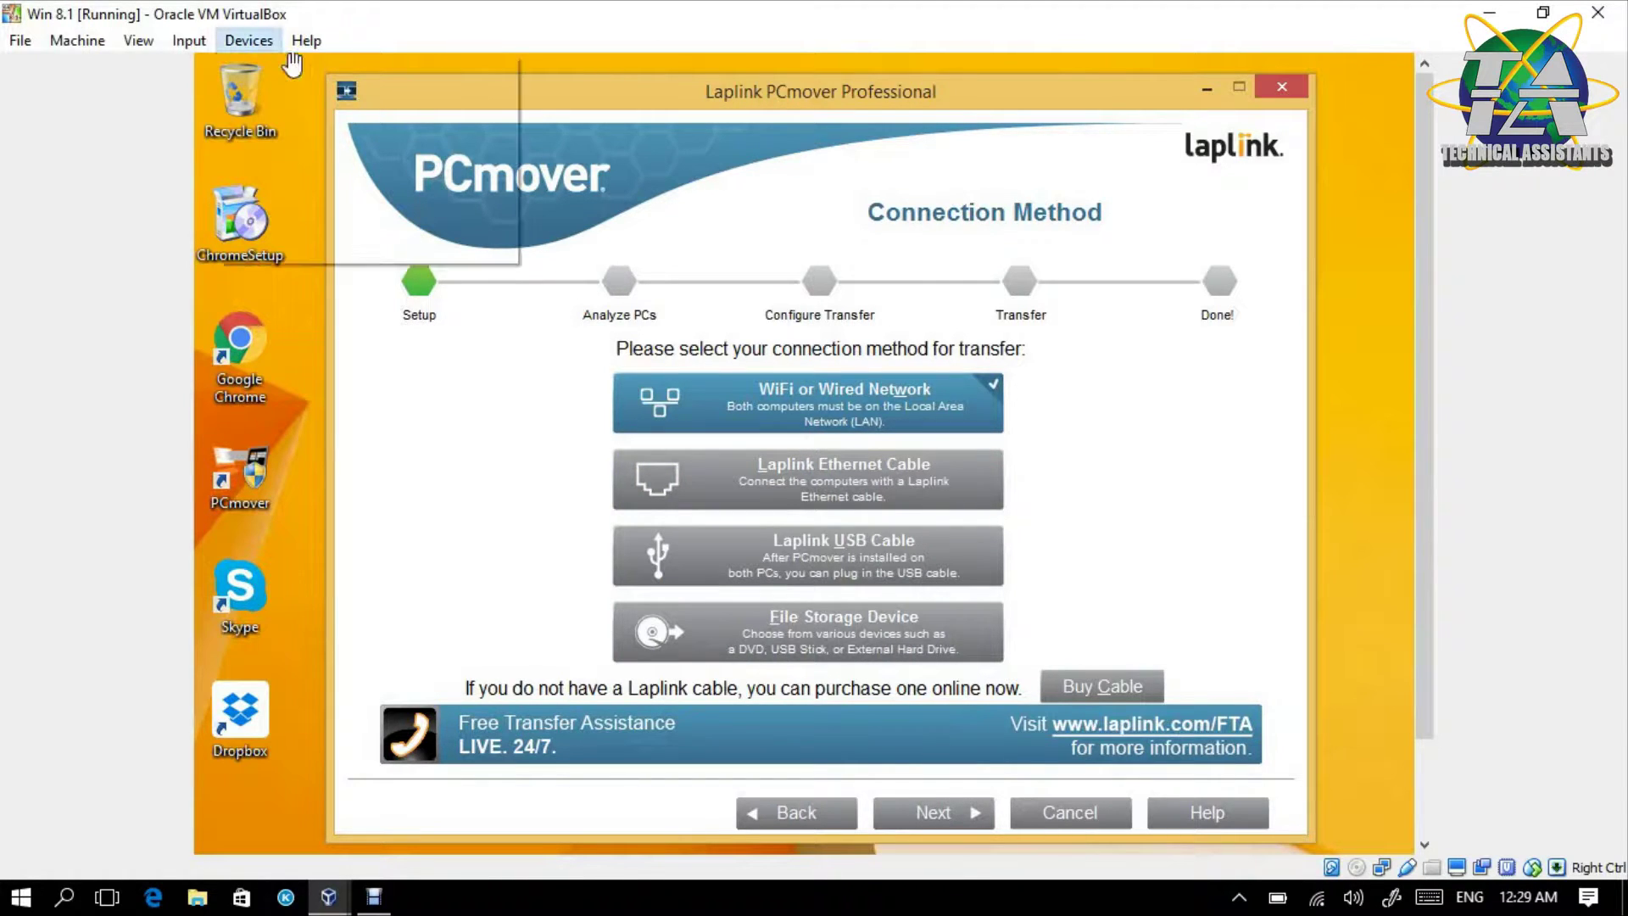
click(248, 40)
mouse_move(284, 95)
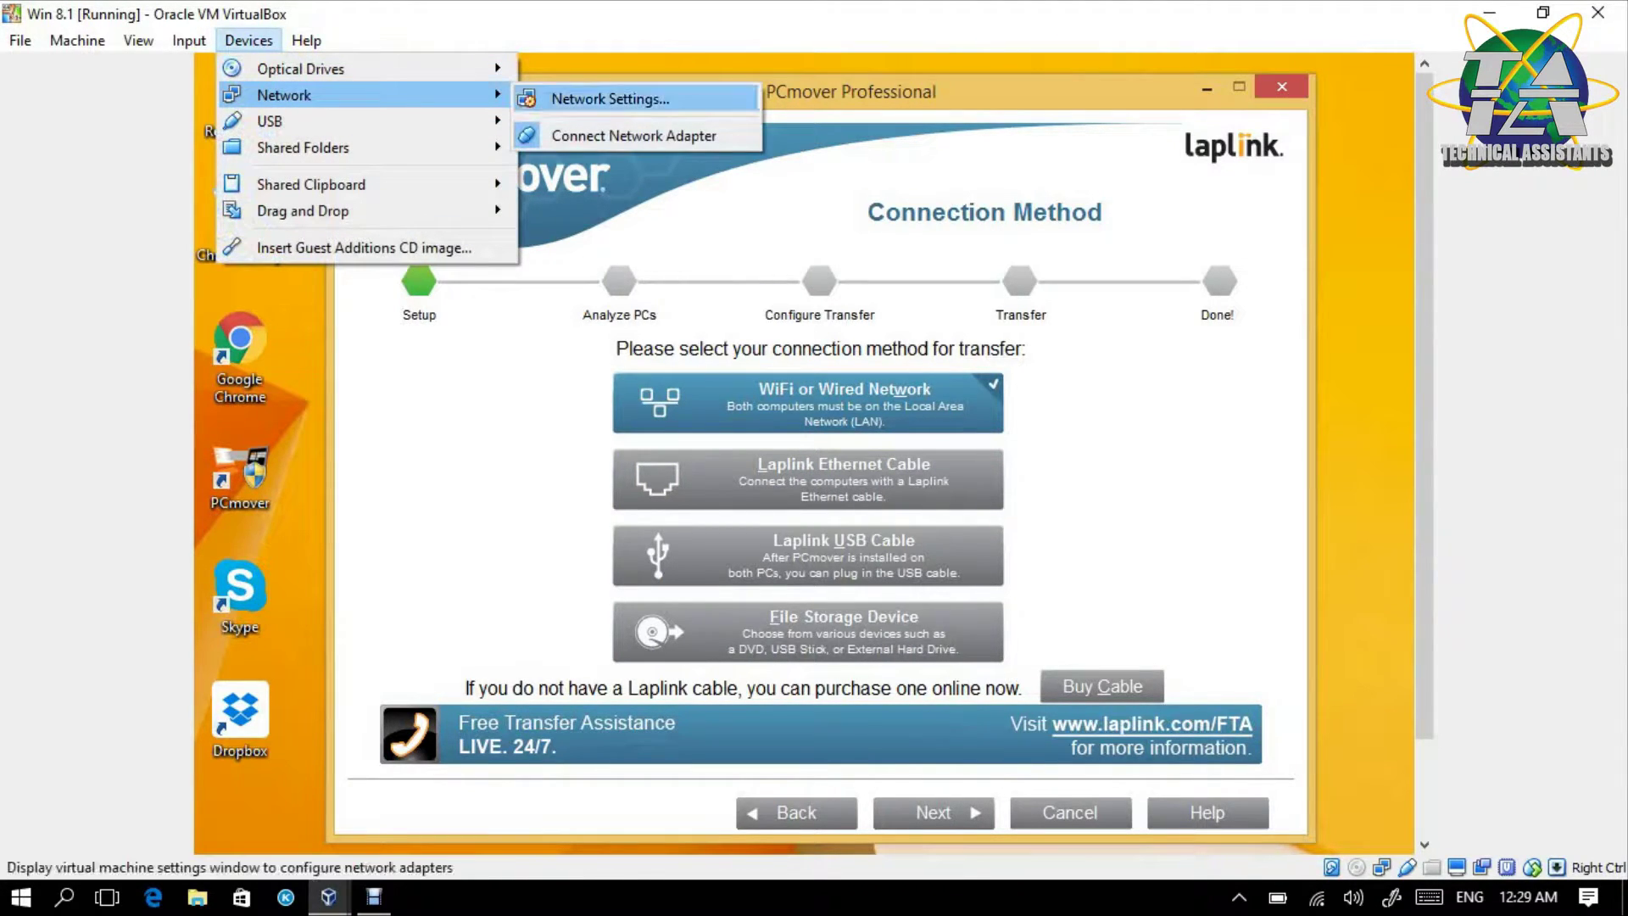
click(609, 99)
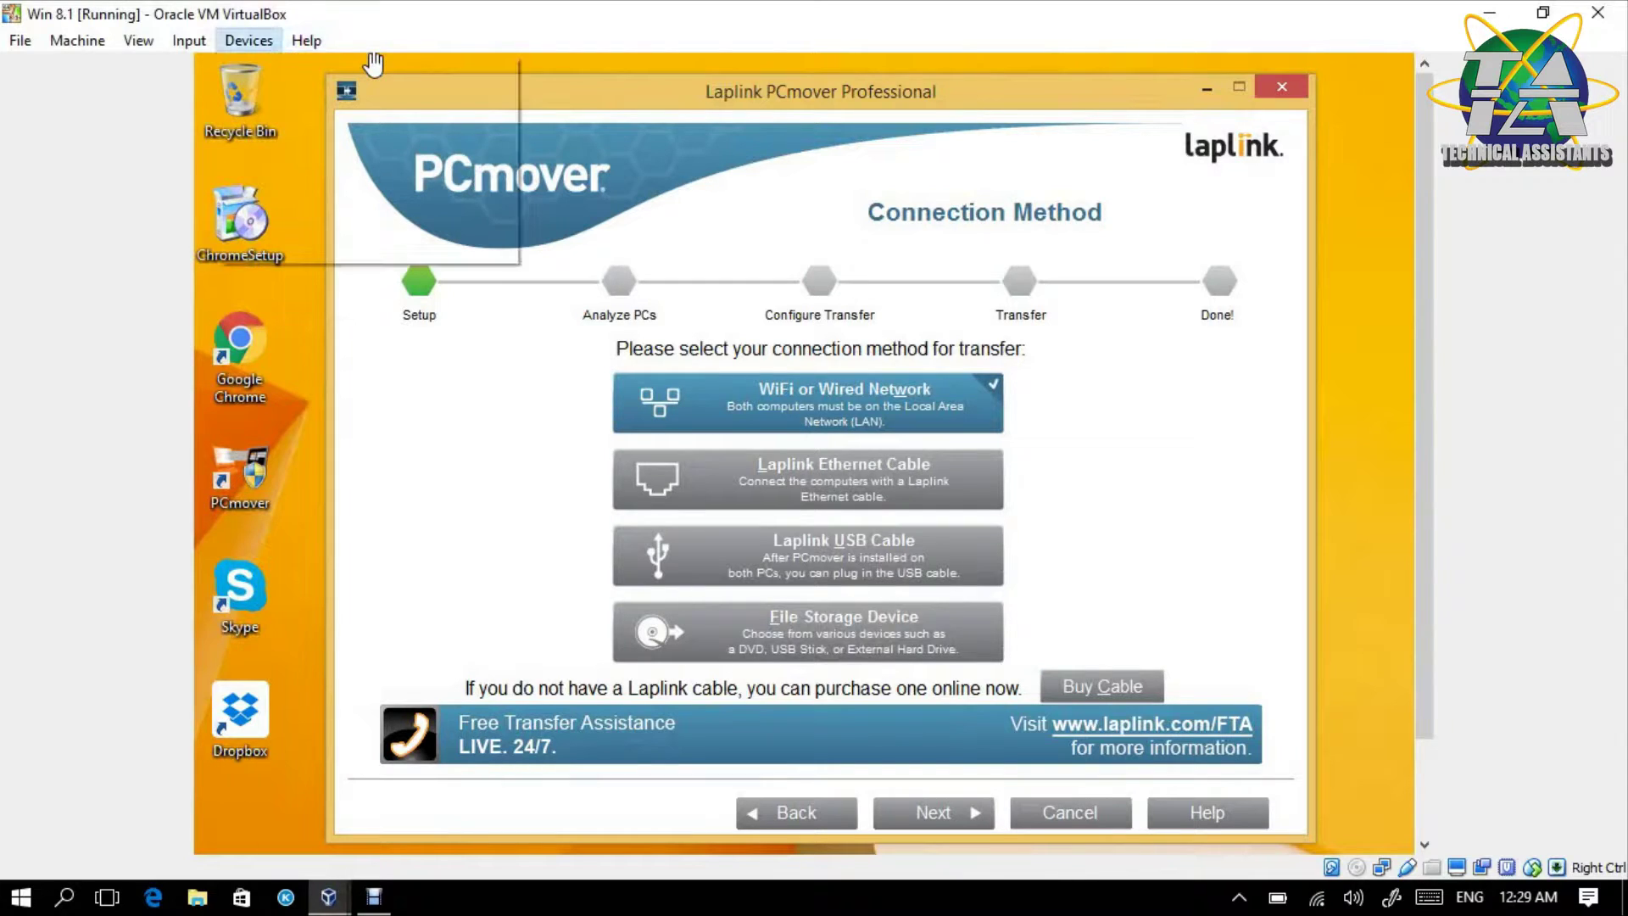
click(306, 40)
mouse_move(248, 40)
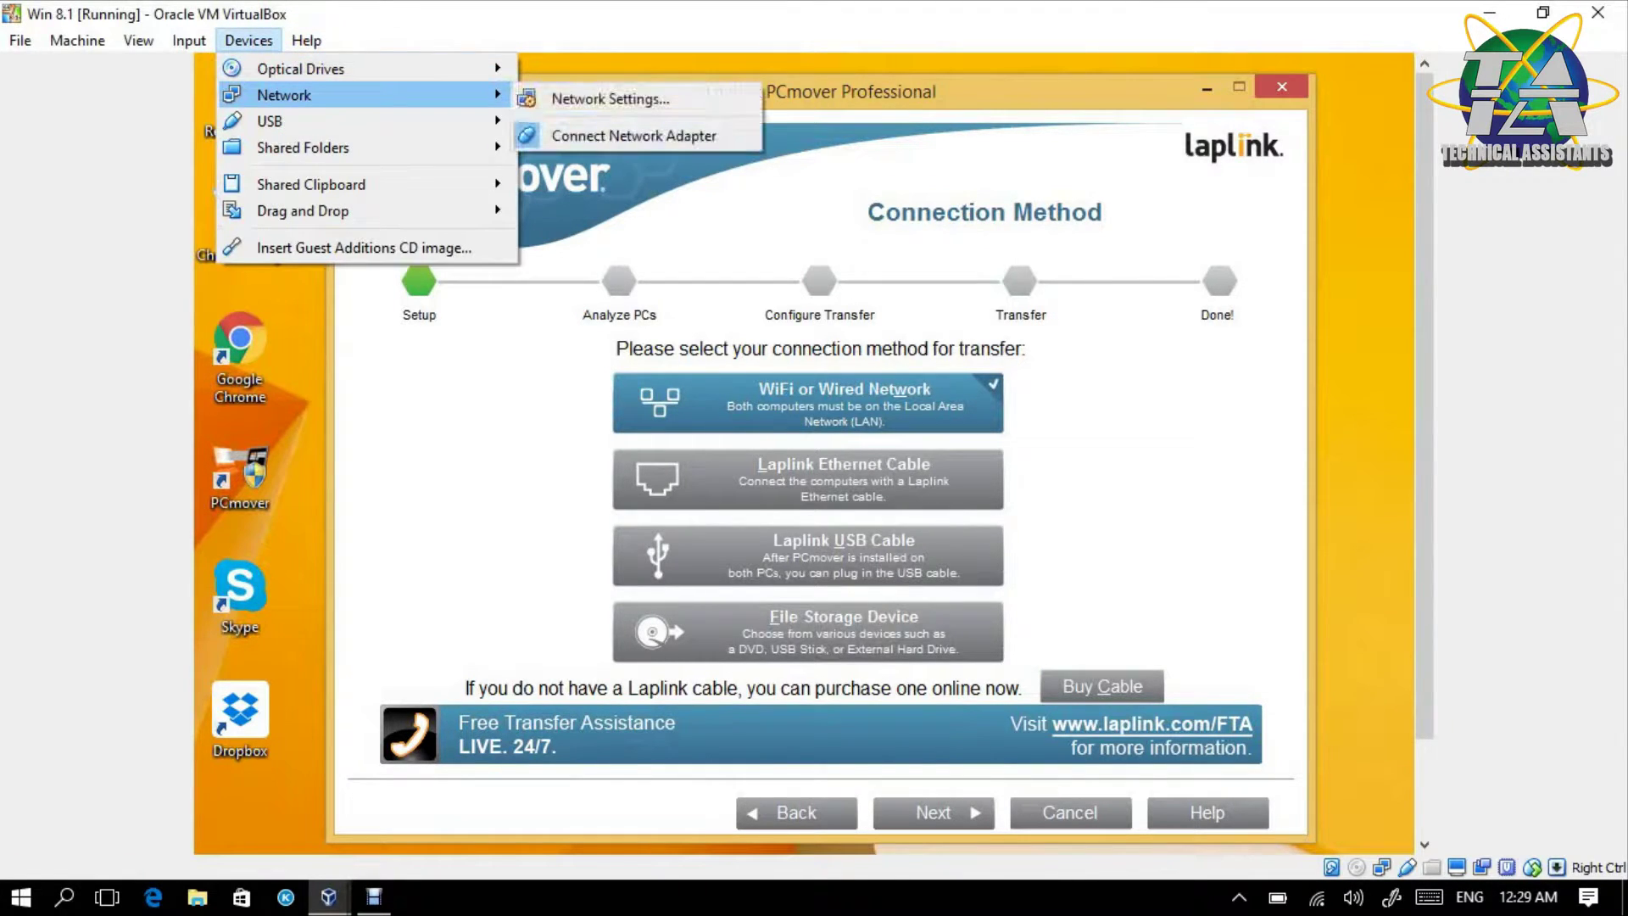
click(373, 64)
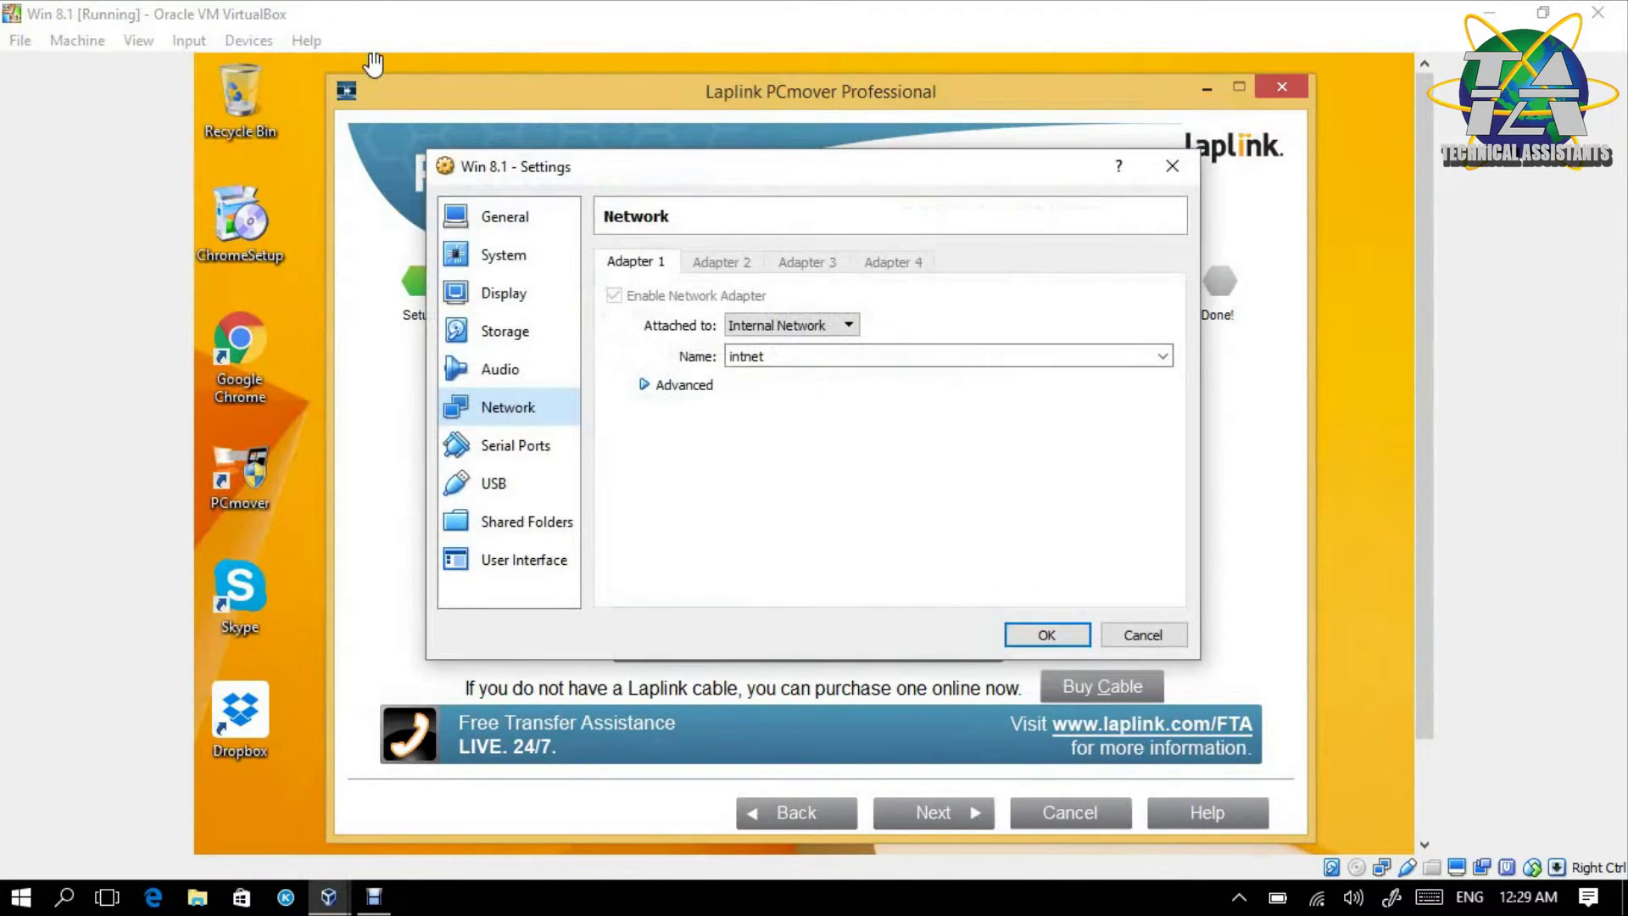
click(1046, 634)
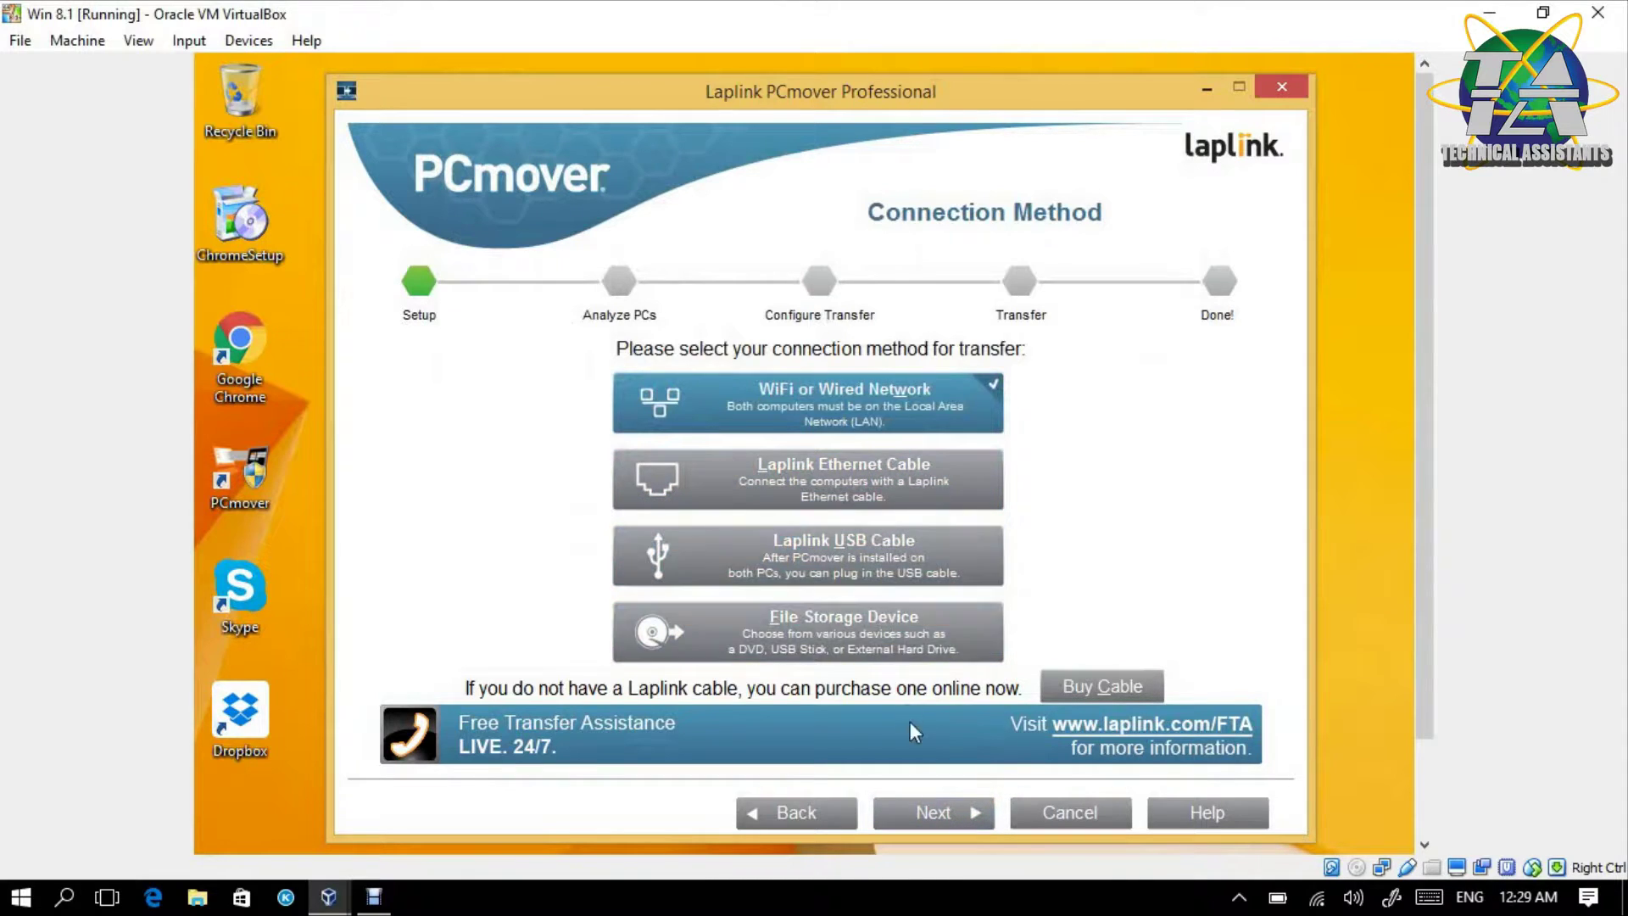
- Keep the old PC's network name, check the Browse list, then connect using the connection password
click(949, 813)
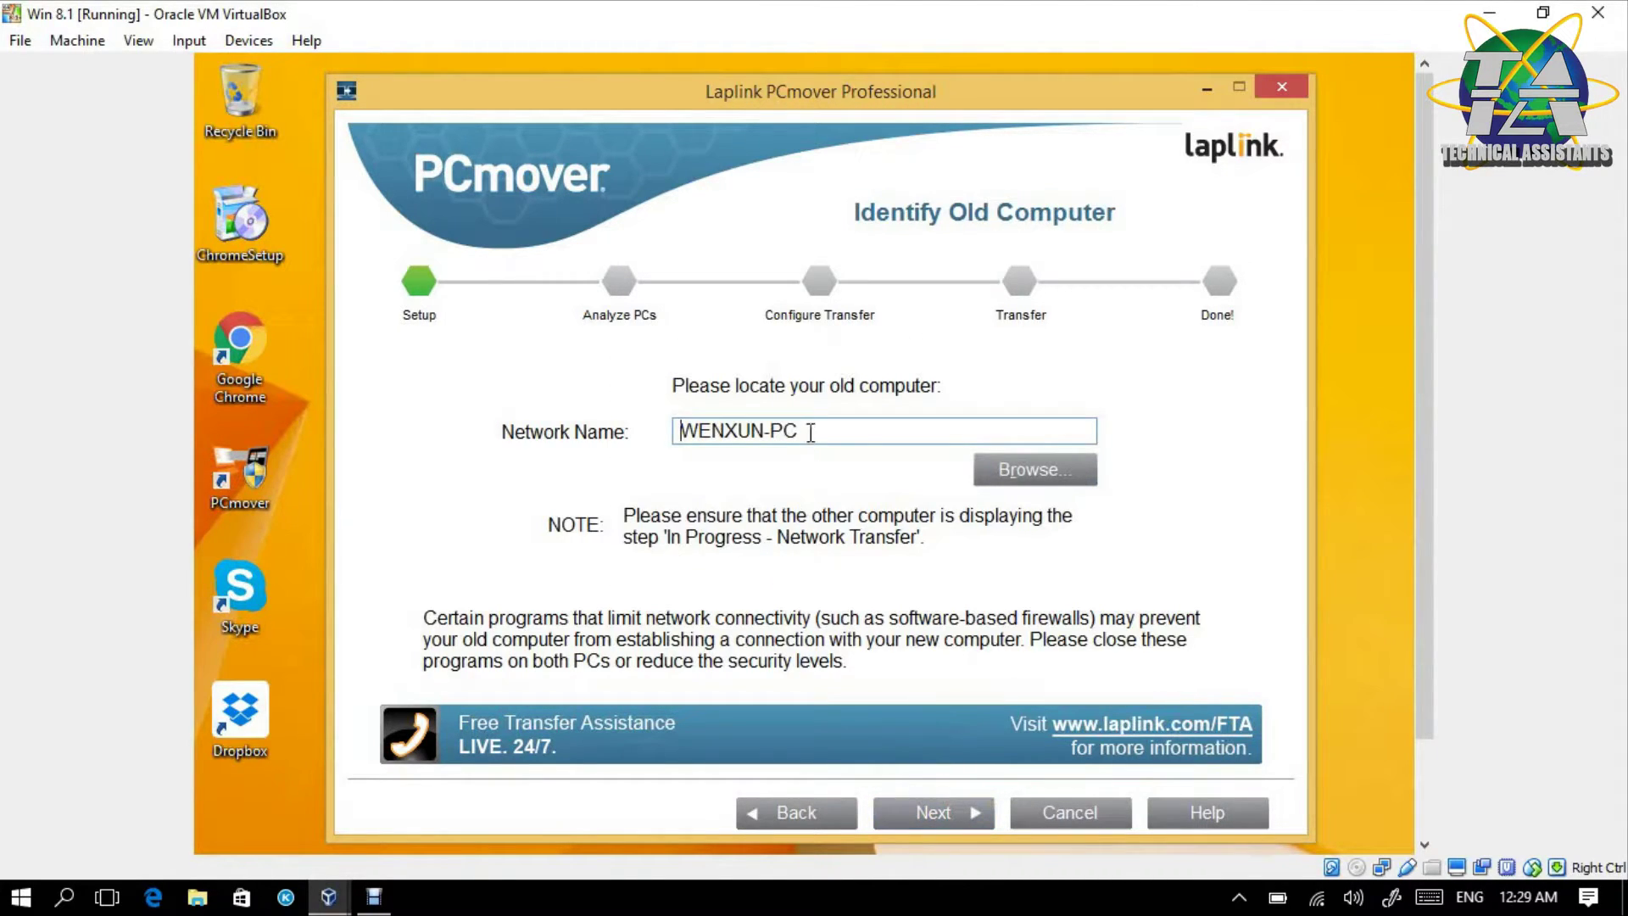
drag(811, 432, 639, 450)
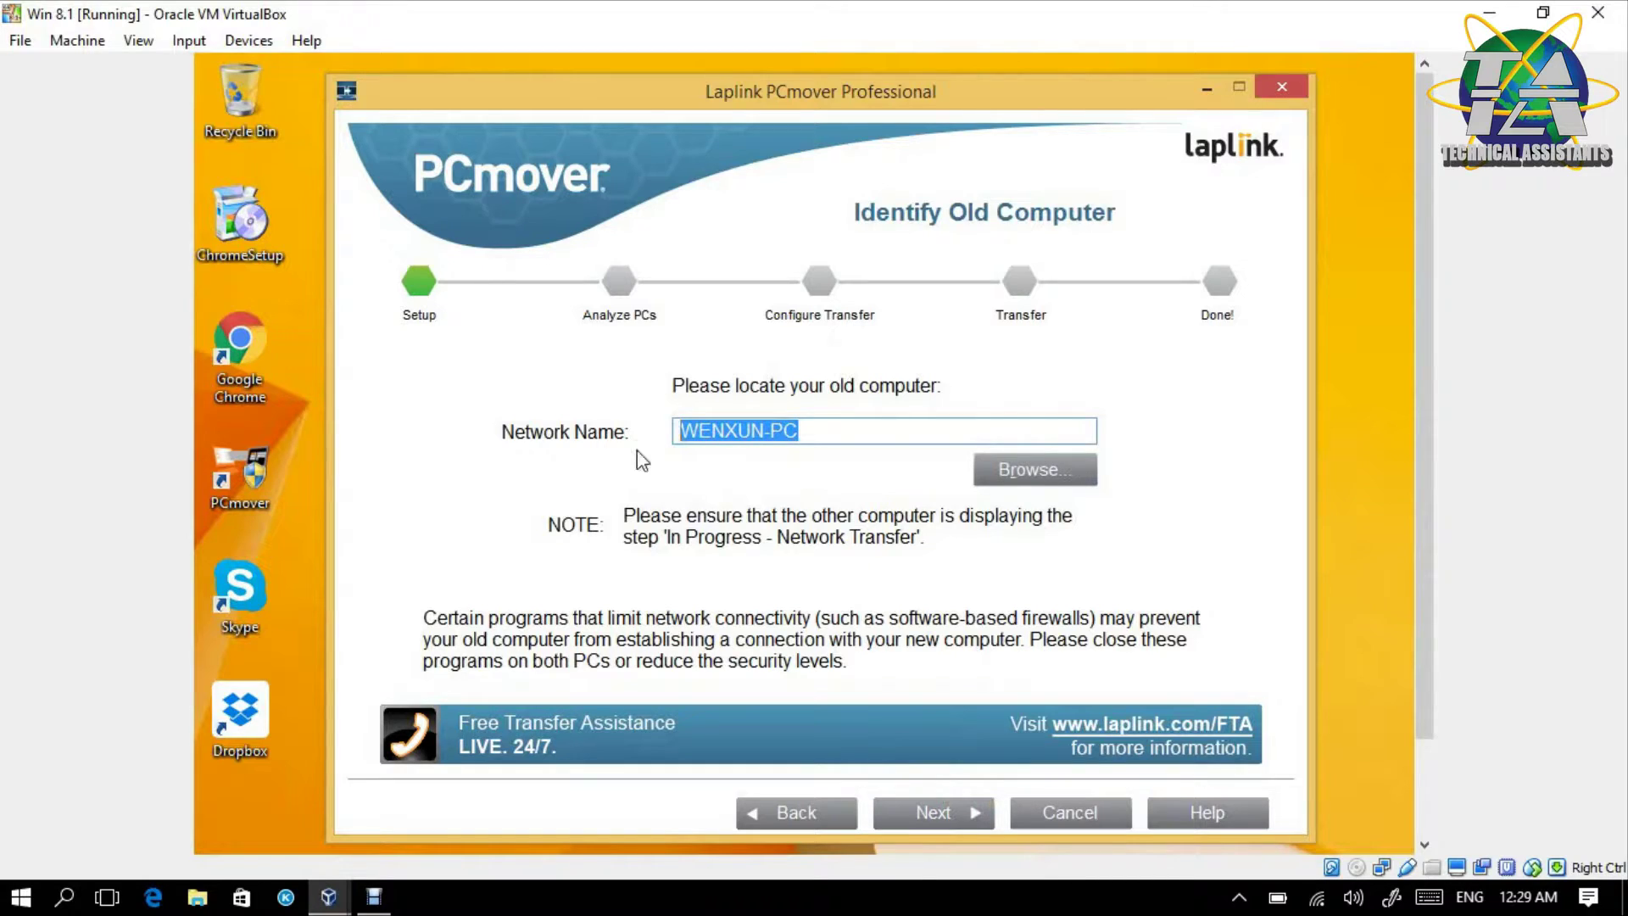
click(726, 427)
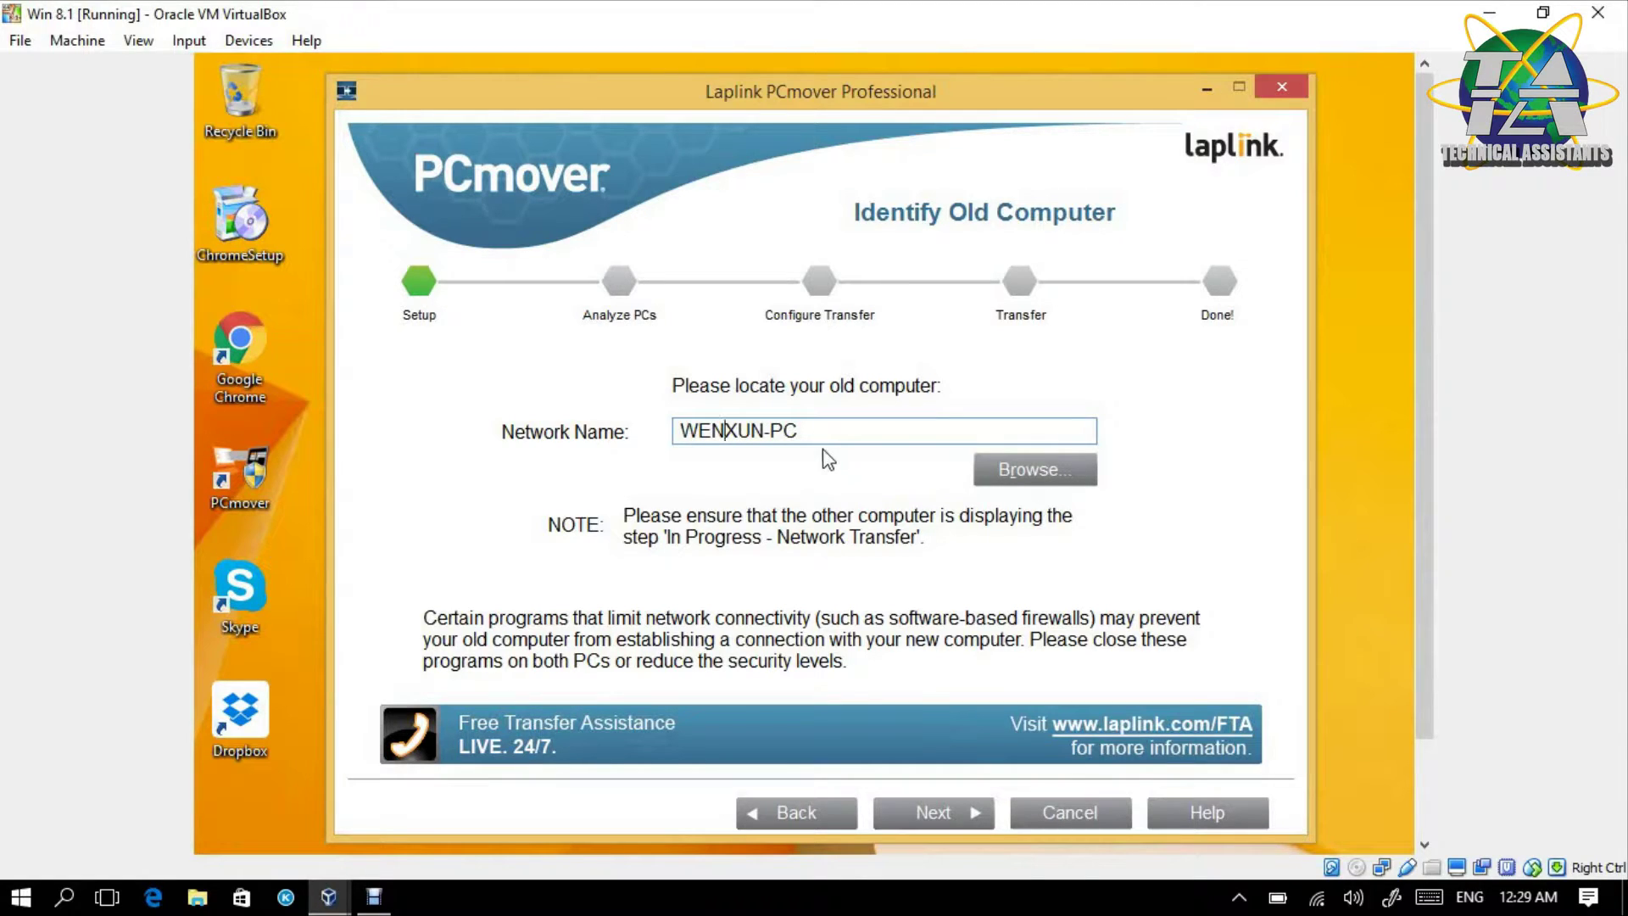
click(989, 467)
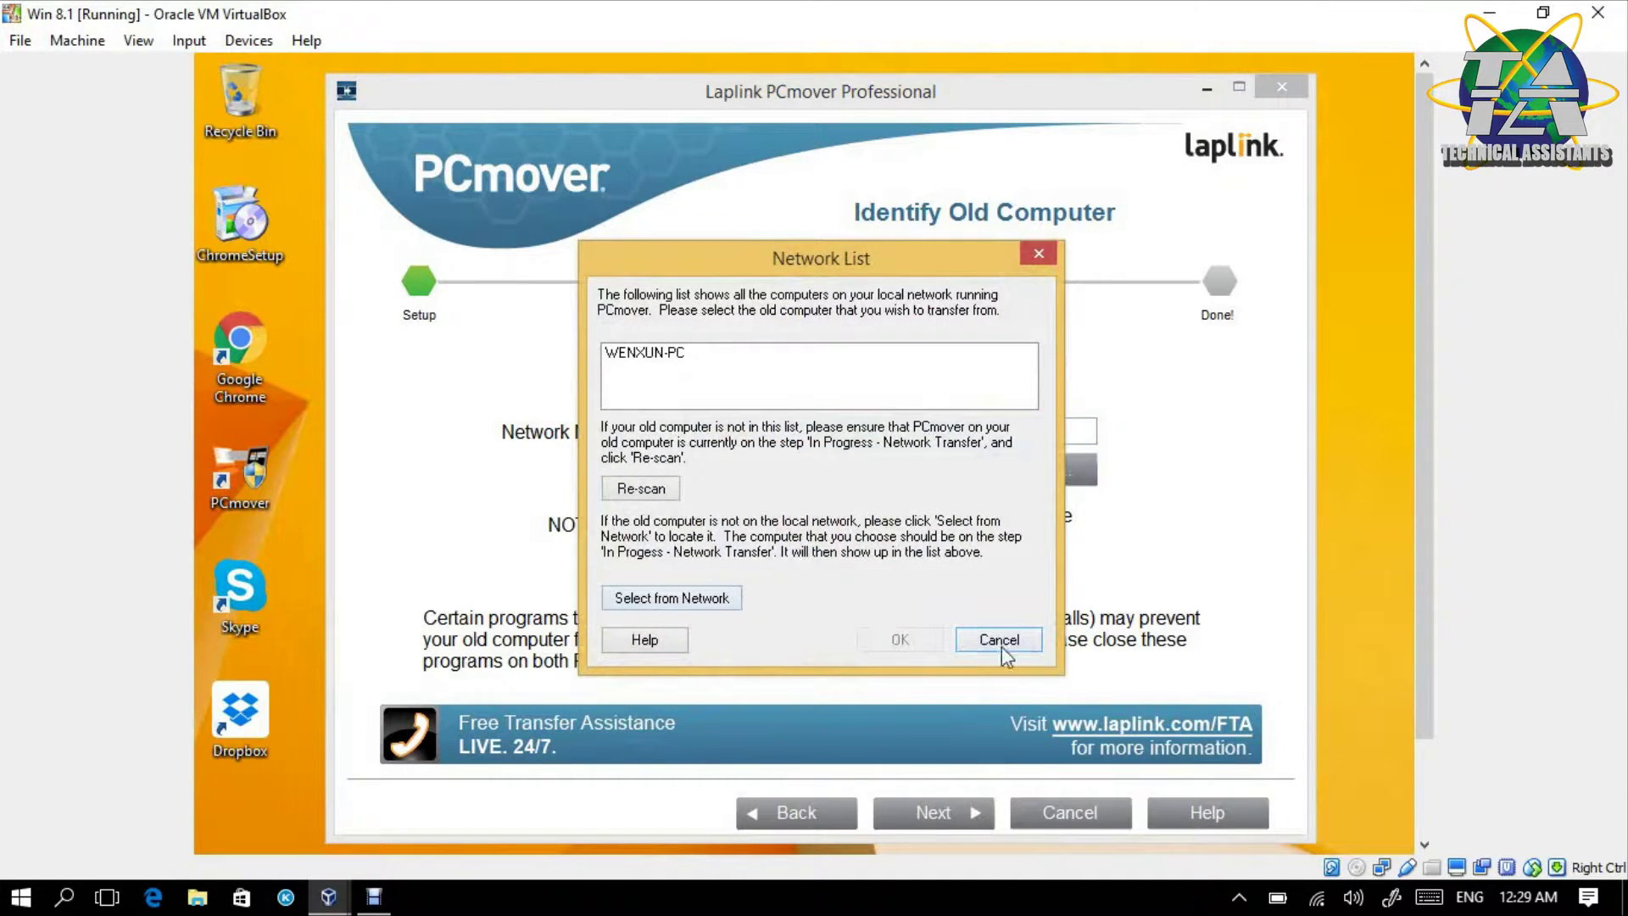
click(1028, 647)
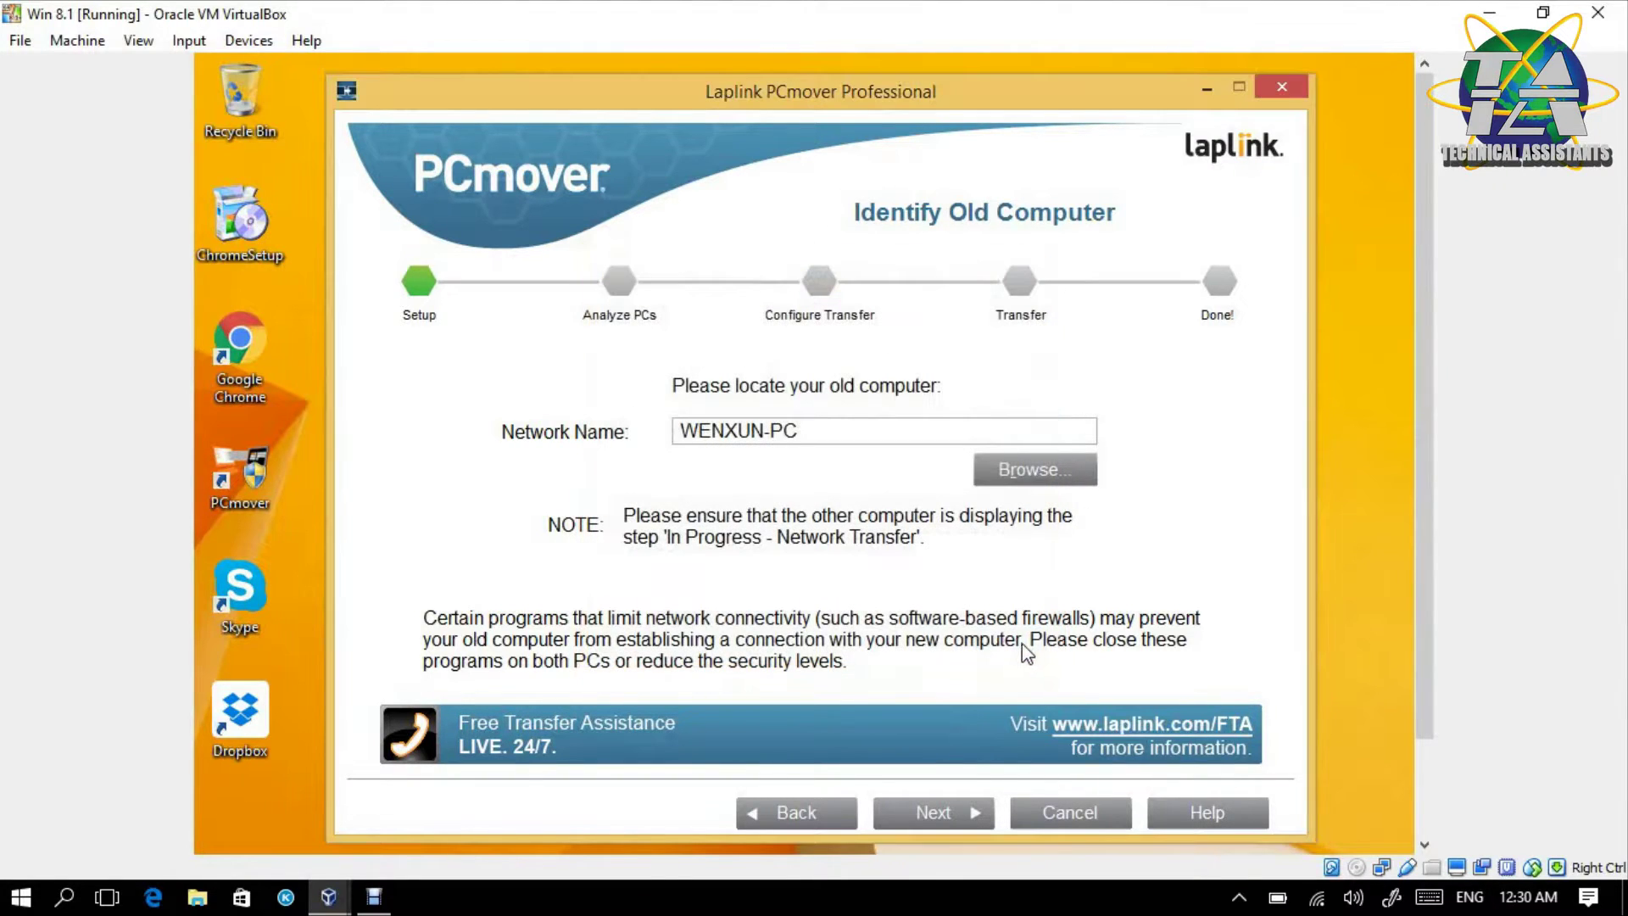
click(938, 811)
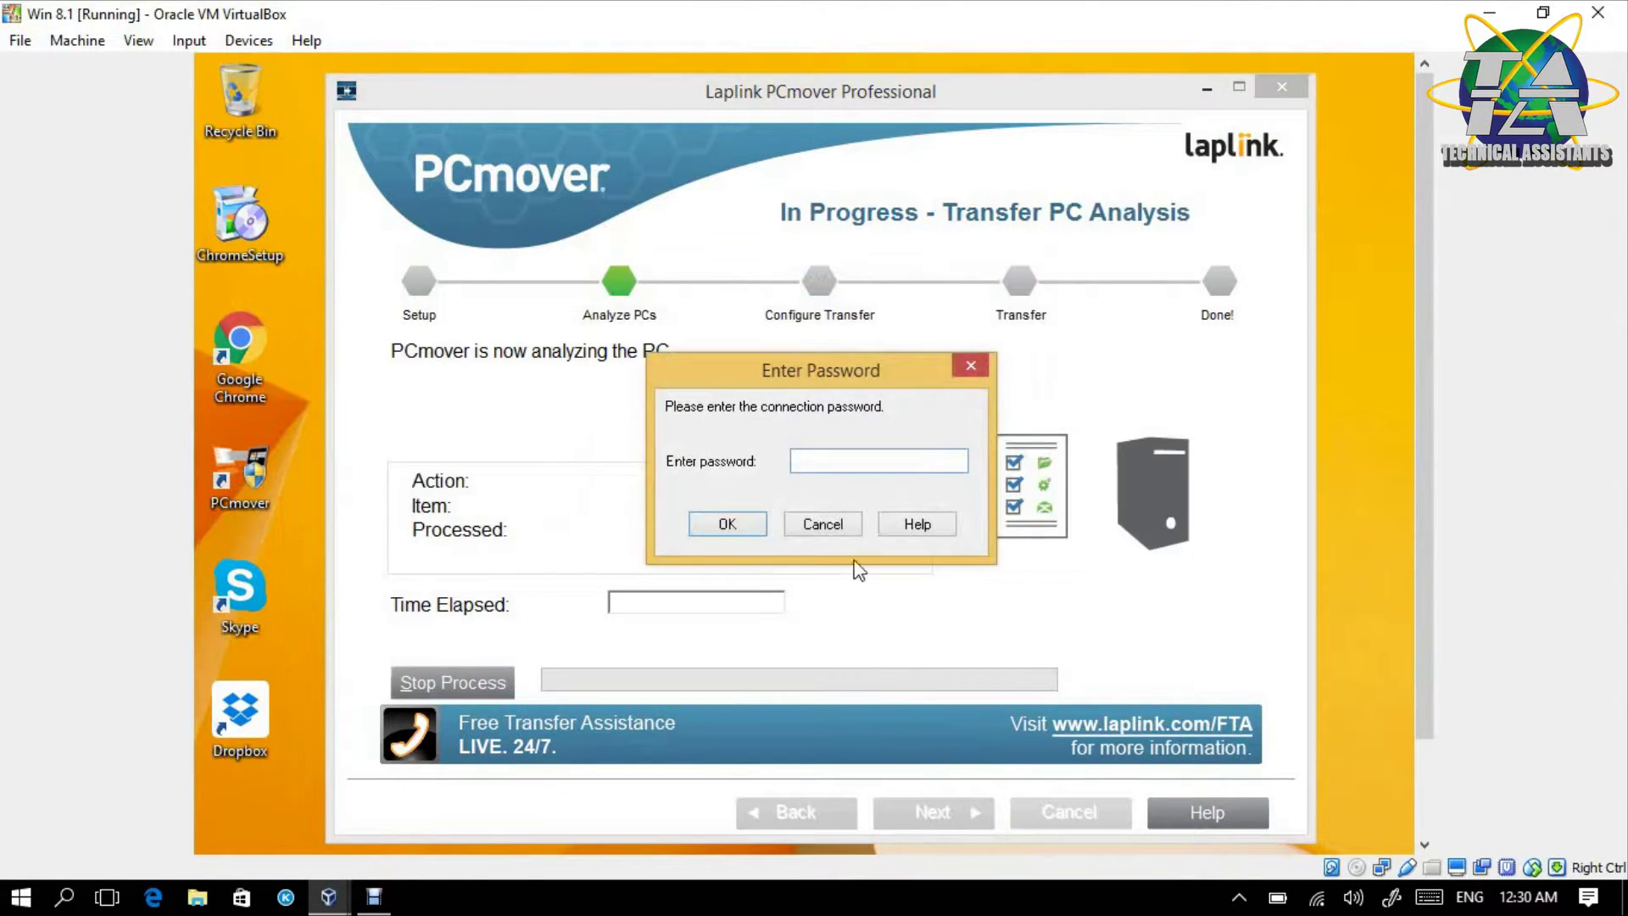
text(1234)
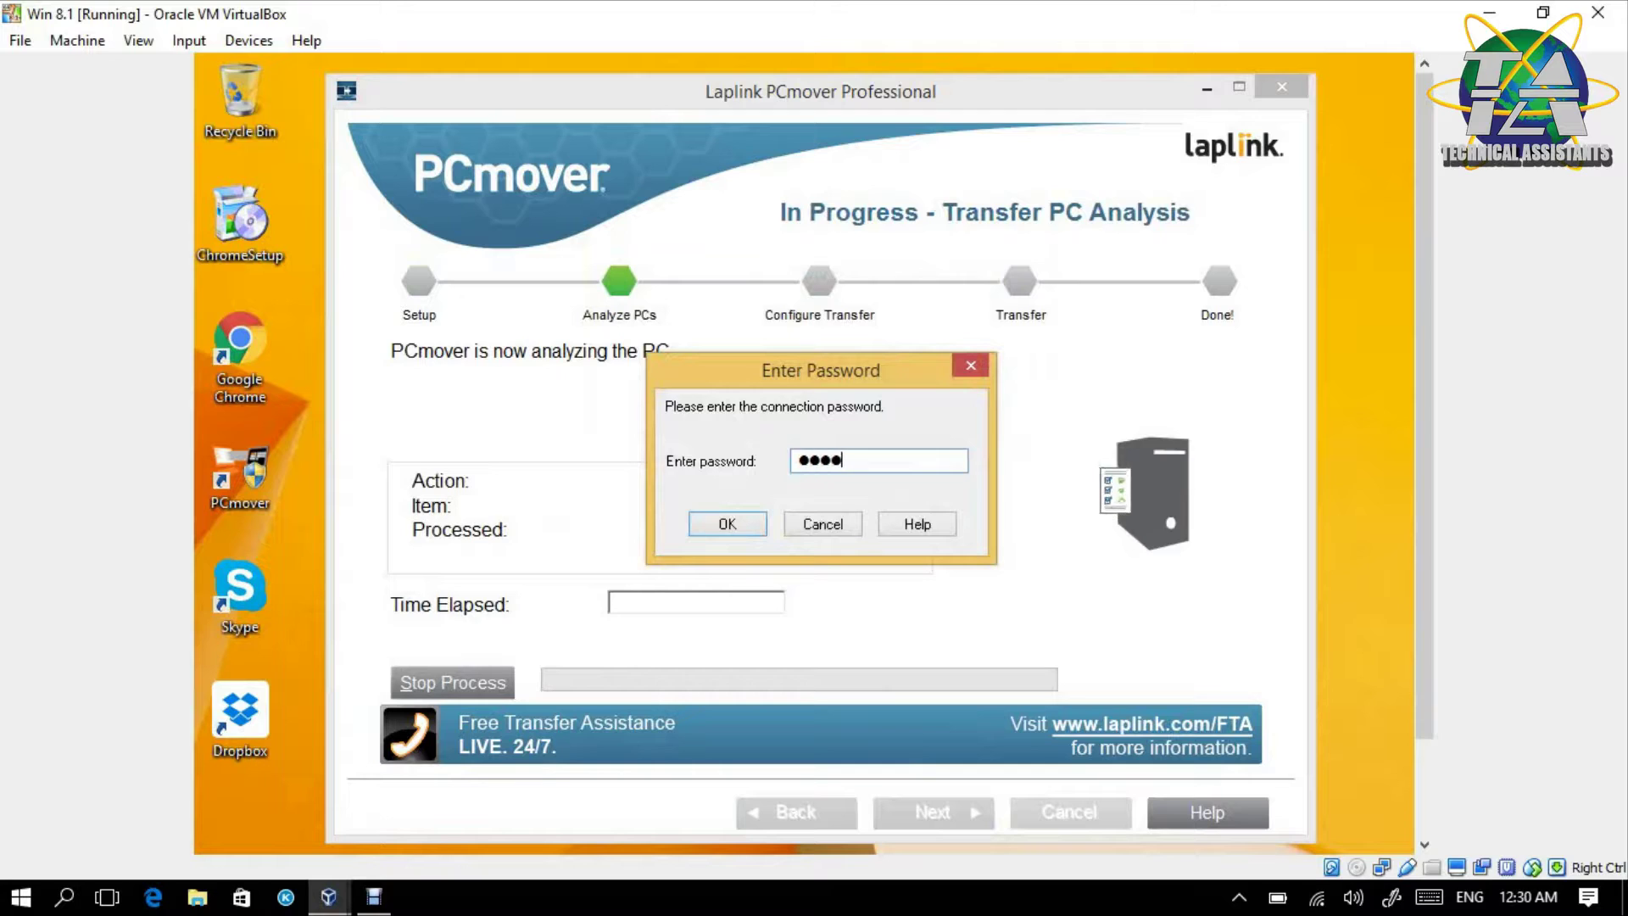
click(715, 525)
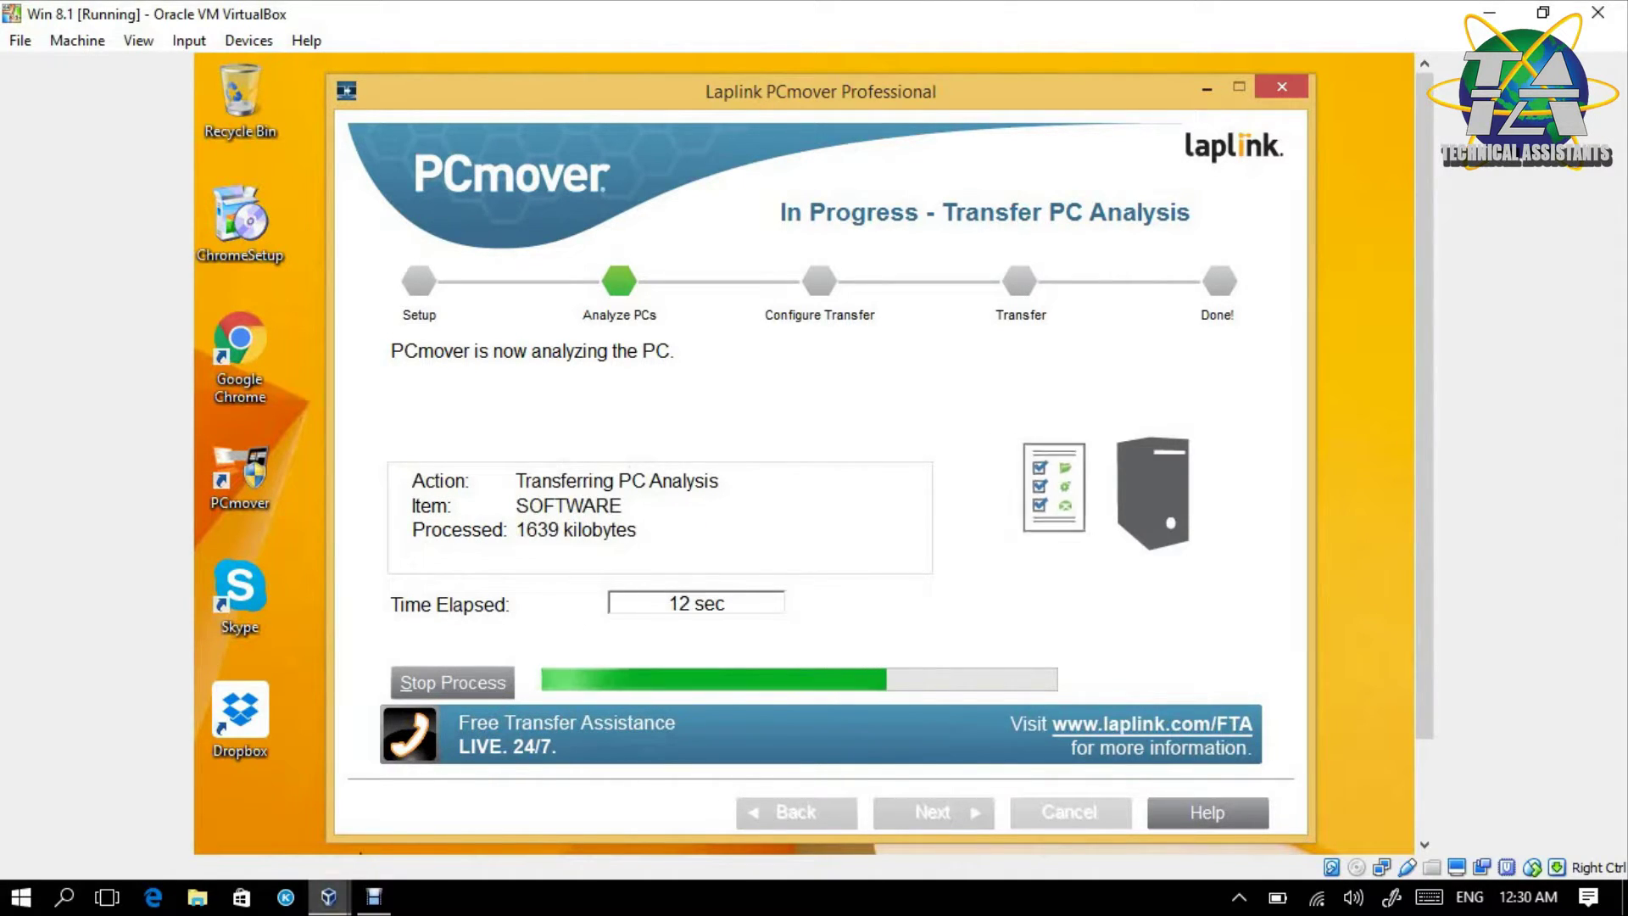
- On the win 7 VM, move the transfer window aside to inspect the 123 desktop item, then restore it
mouse_move(328, 897)
click(634, 802)
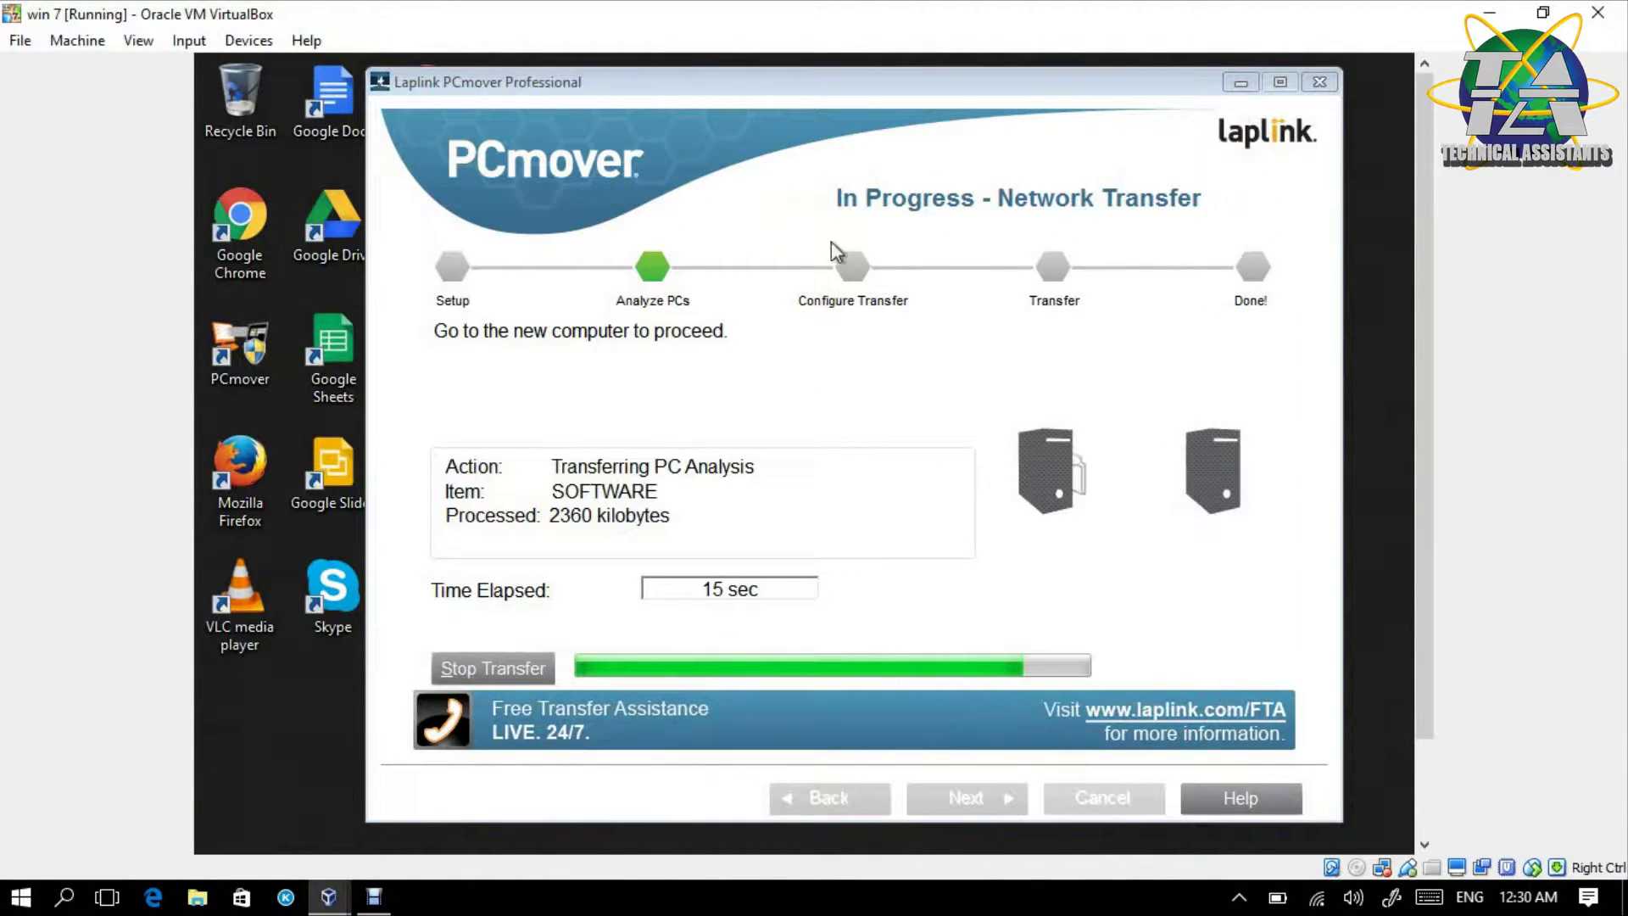
drag(672, 95, 598, 681)
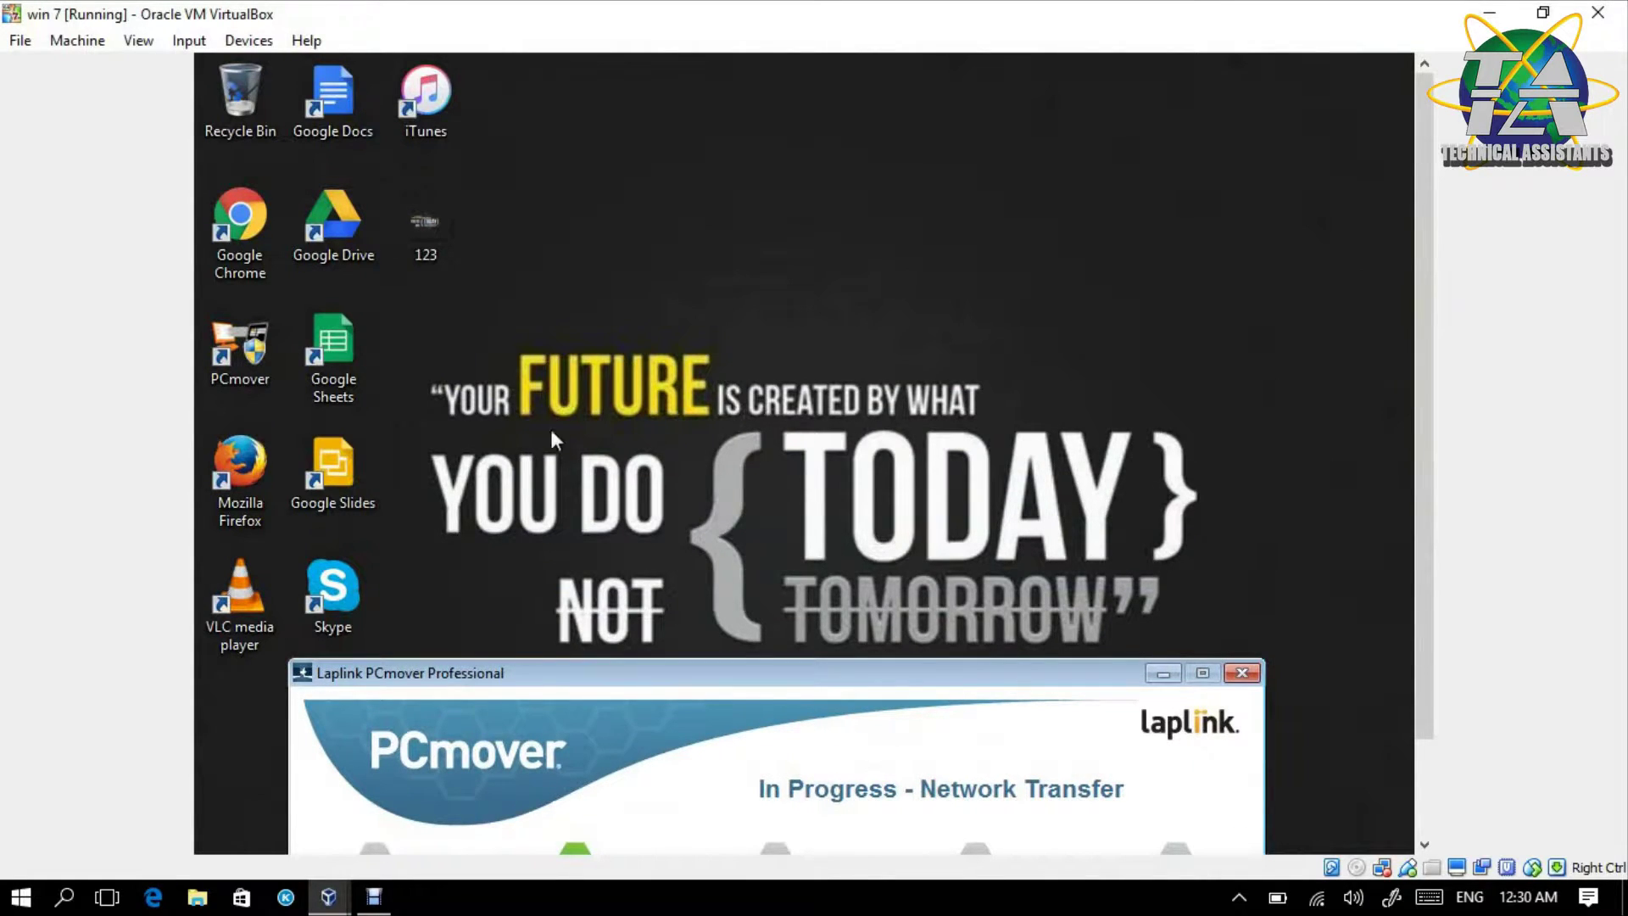
click(436, 231)
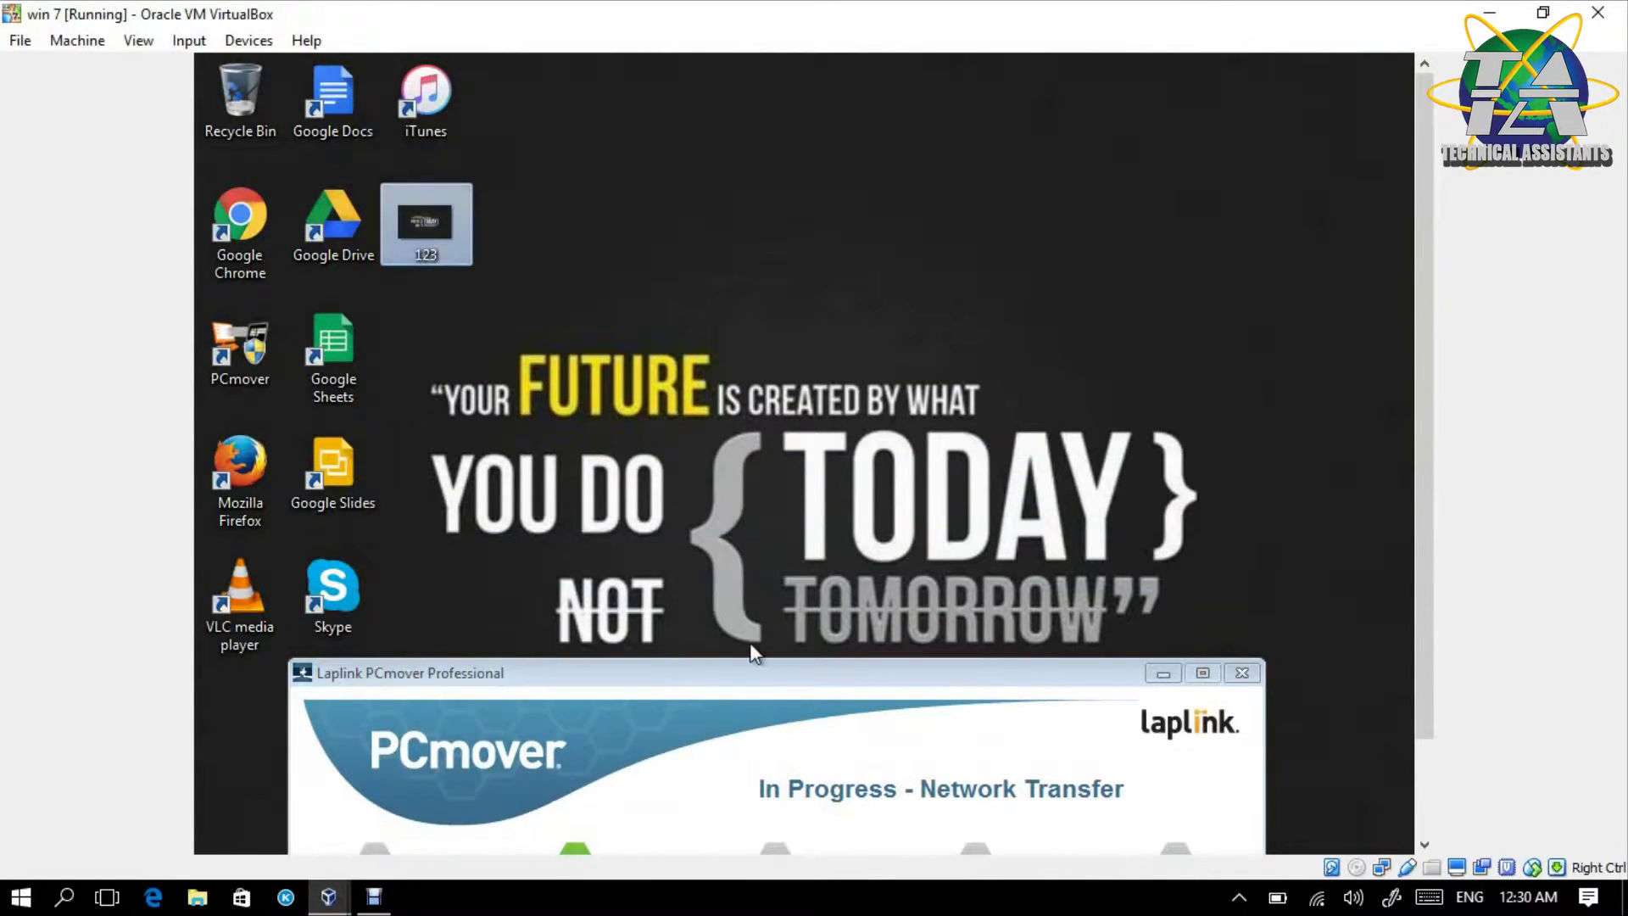
click(787, 507)
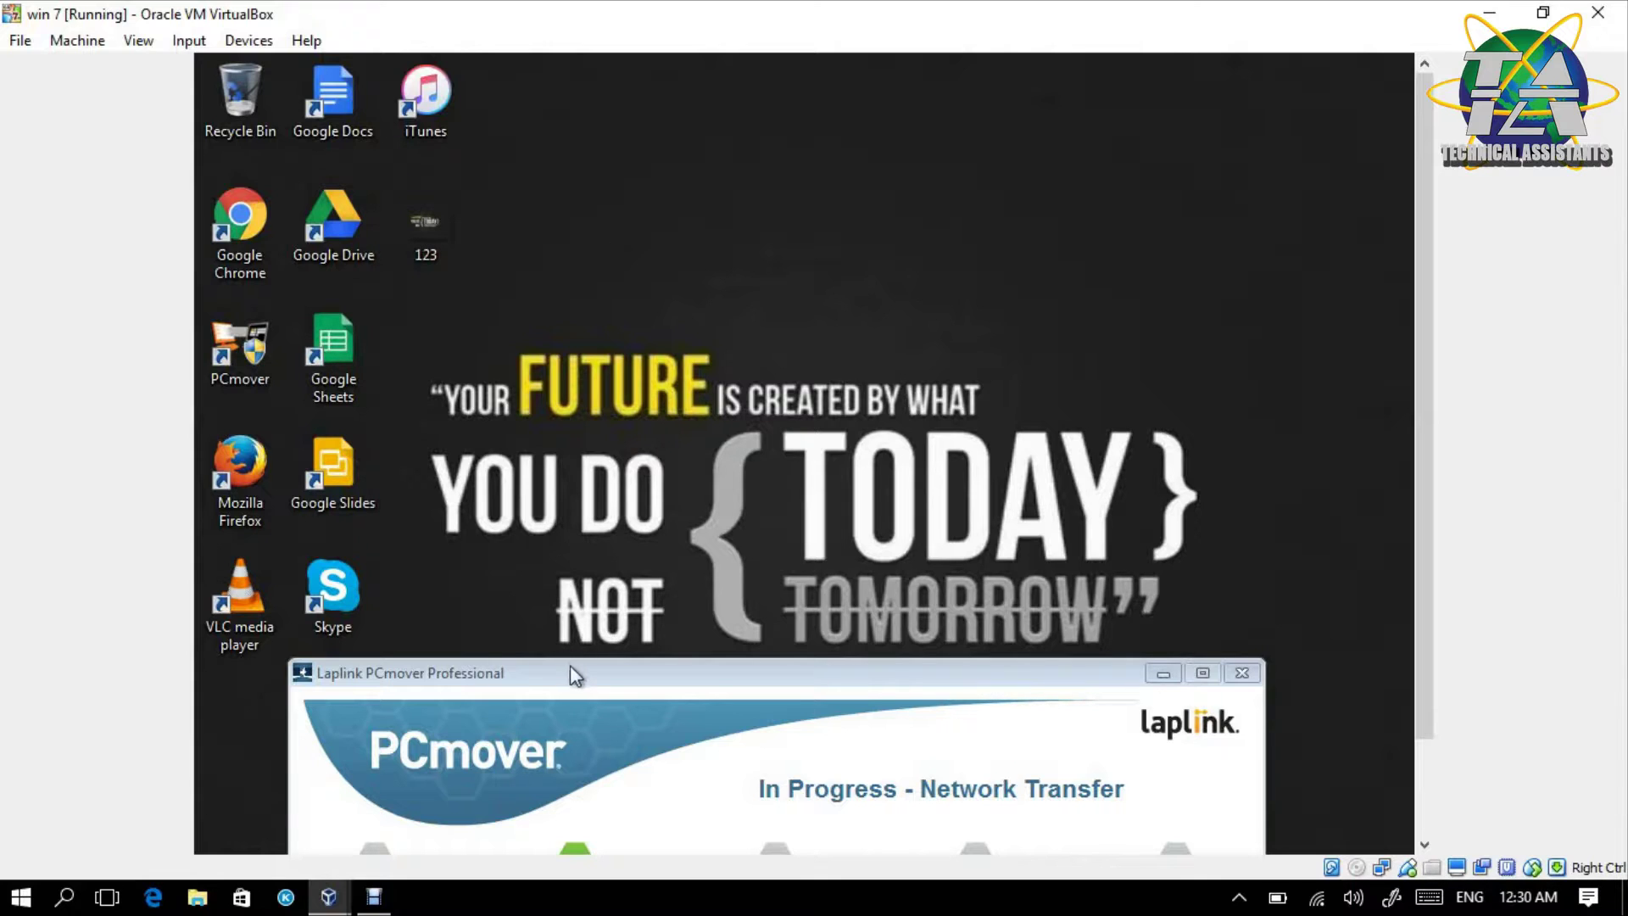
drag(577, 684, 658, 104)
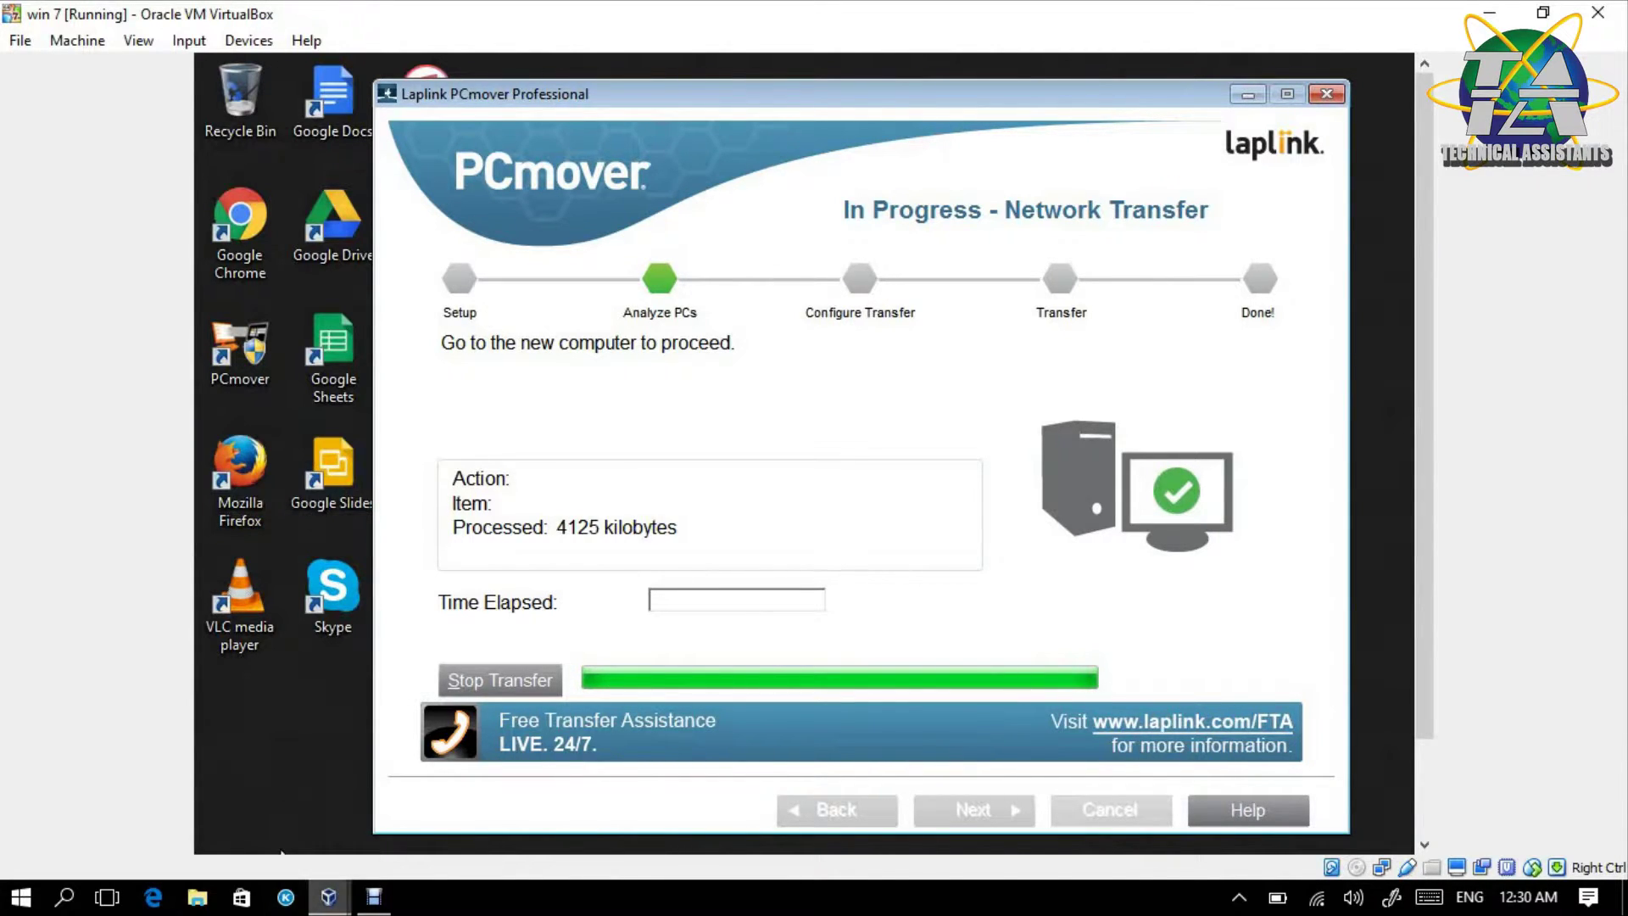
- Return to the Win 8.1 VM and choose Customize Application Selection on the Standard or Customized page
mouse_move(329, 897)
mouse_move(329, 805)
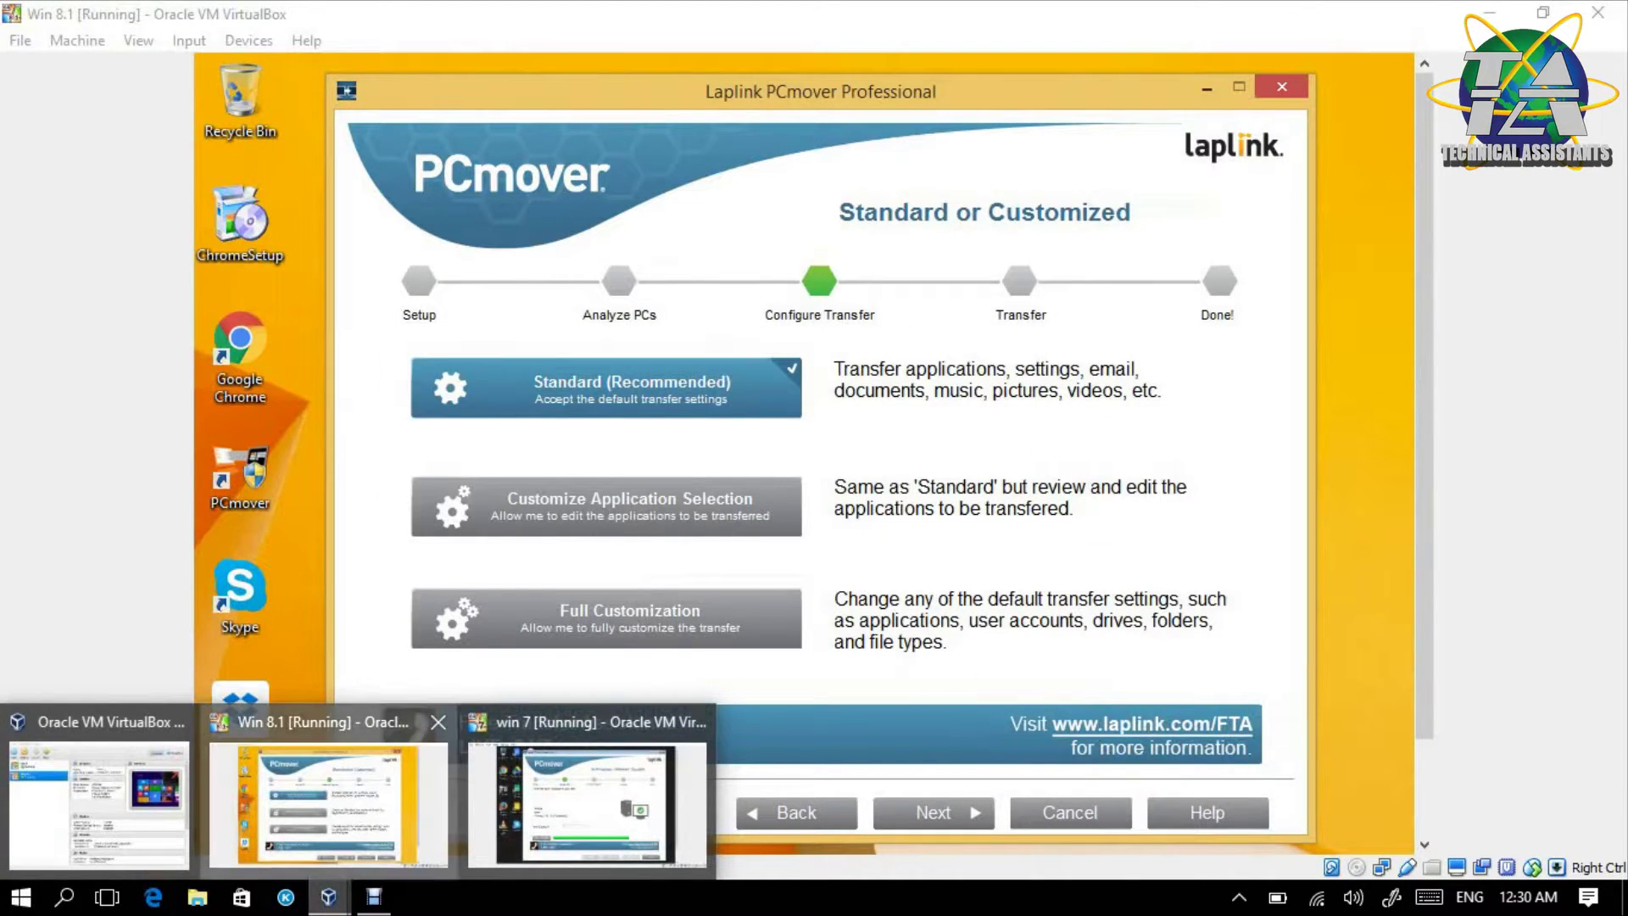
click(329, 806)
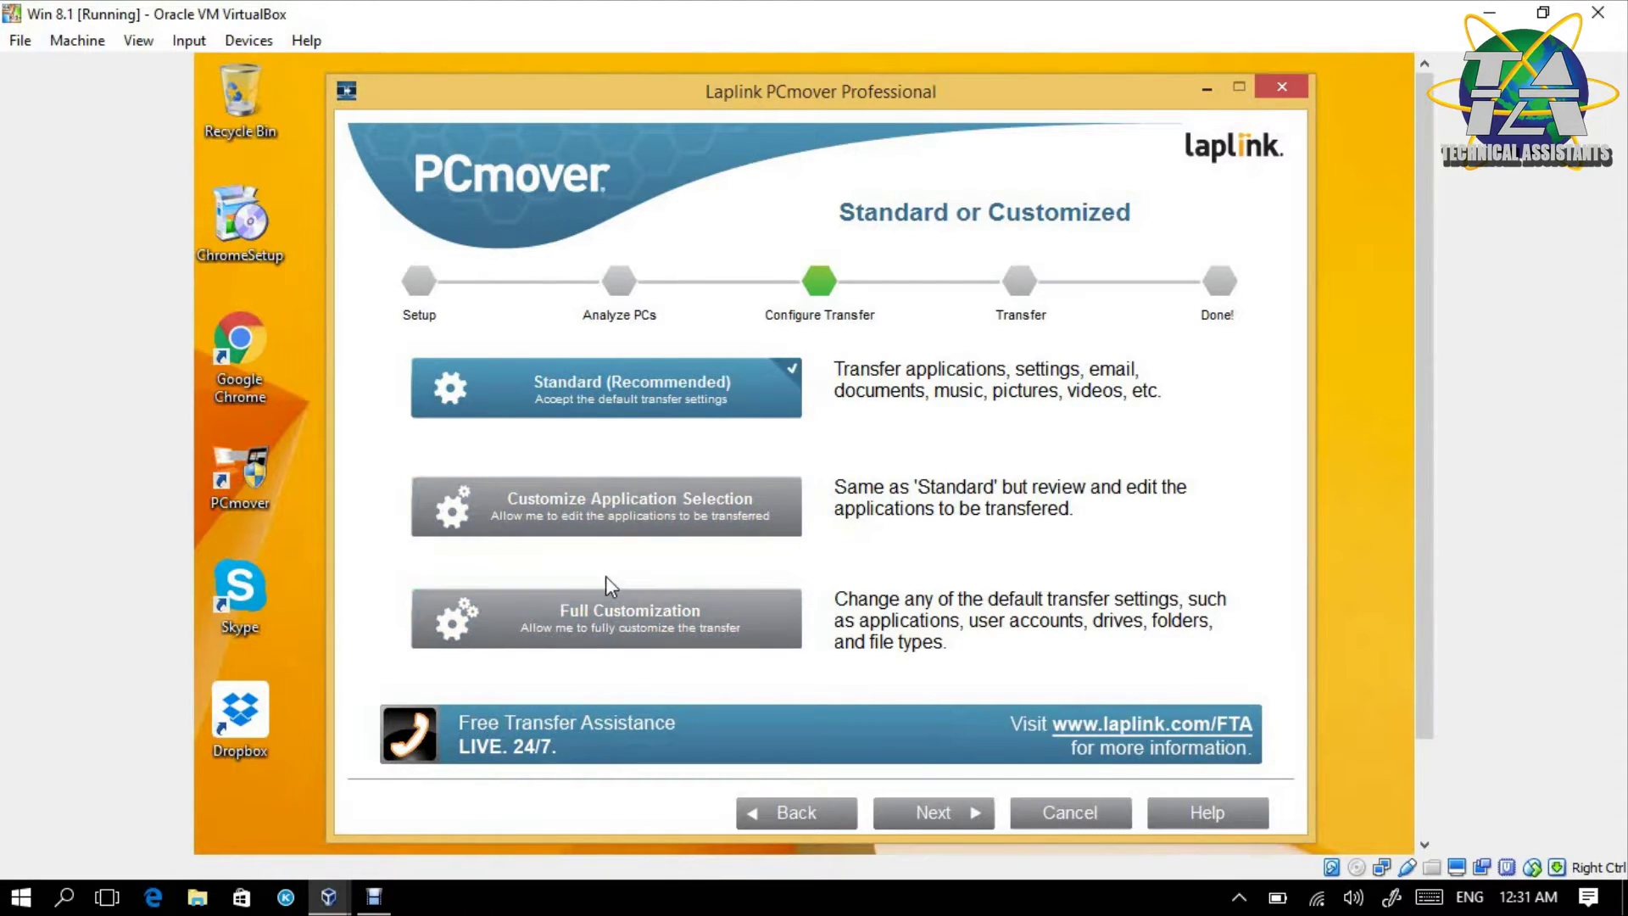
click(606, 516)
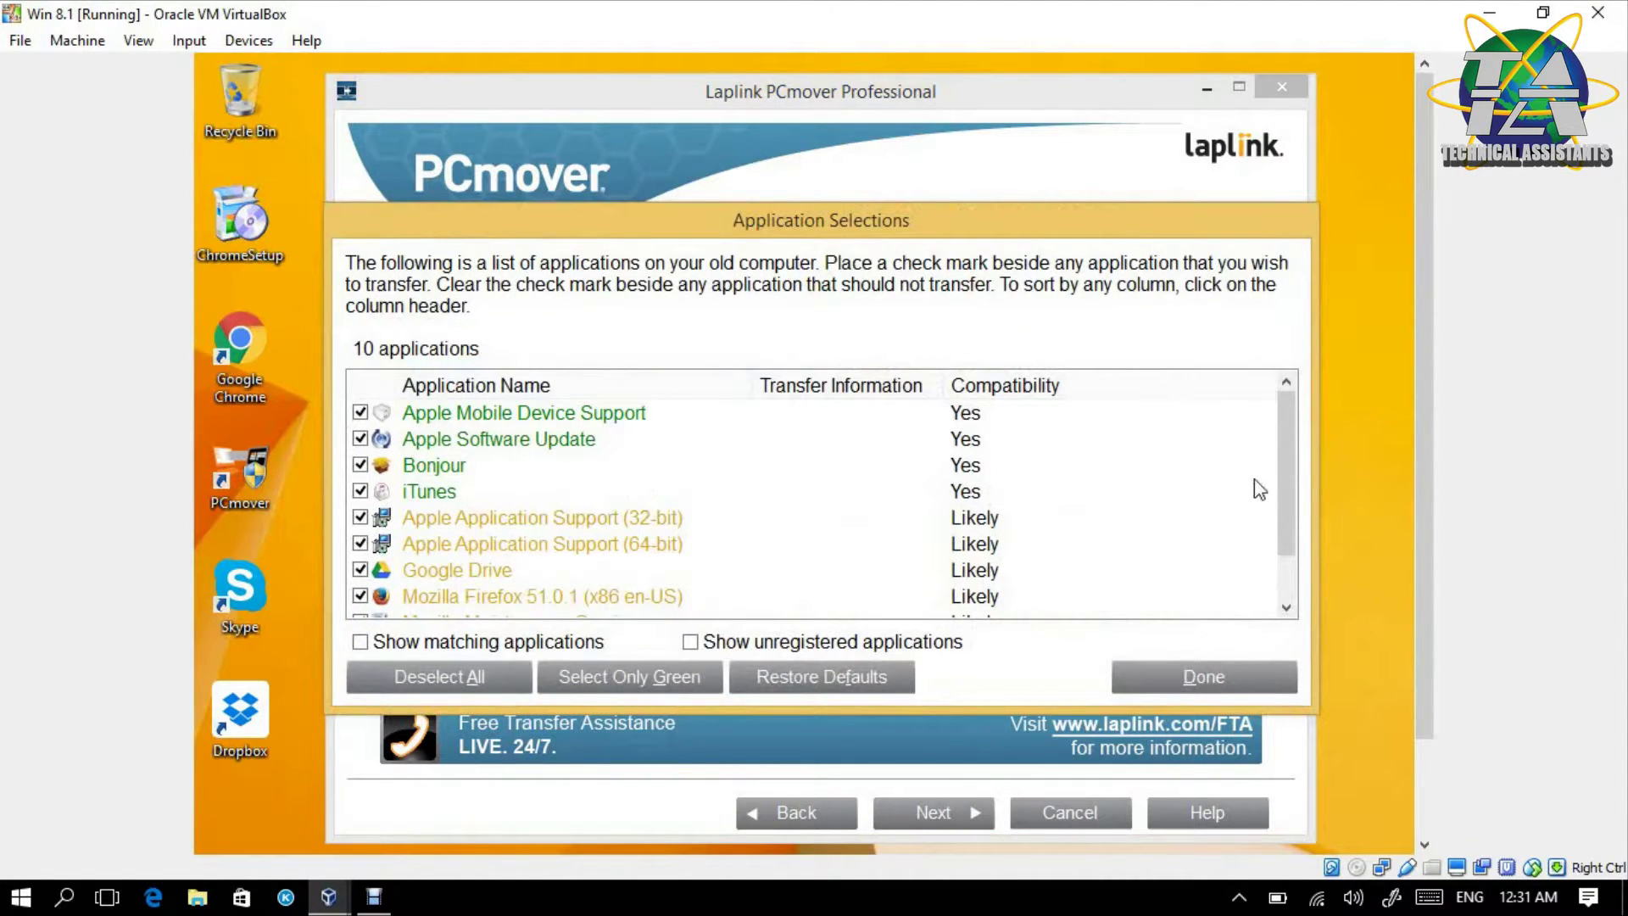
- Scroll through all 10 applications, keep every one ticked, and begin defining the transfer configuration
drag(1282, 435, 1304, 394)
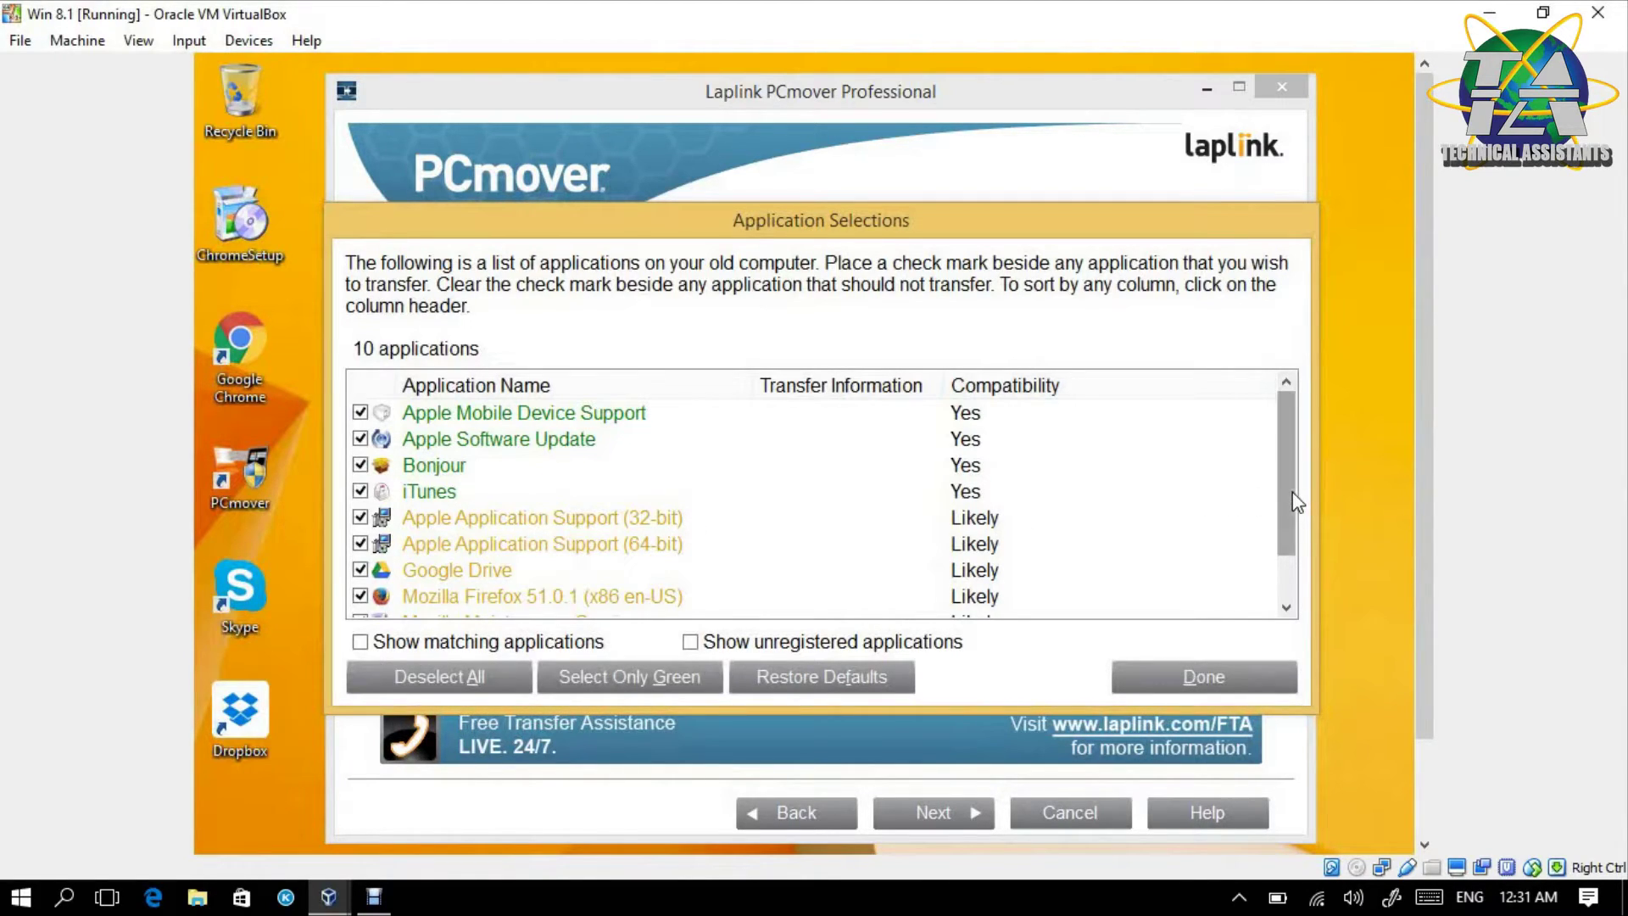
drag(1302, 492, 1300, 563)
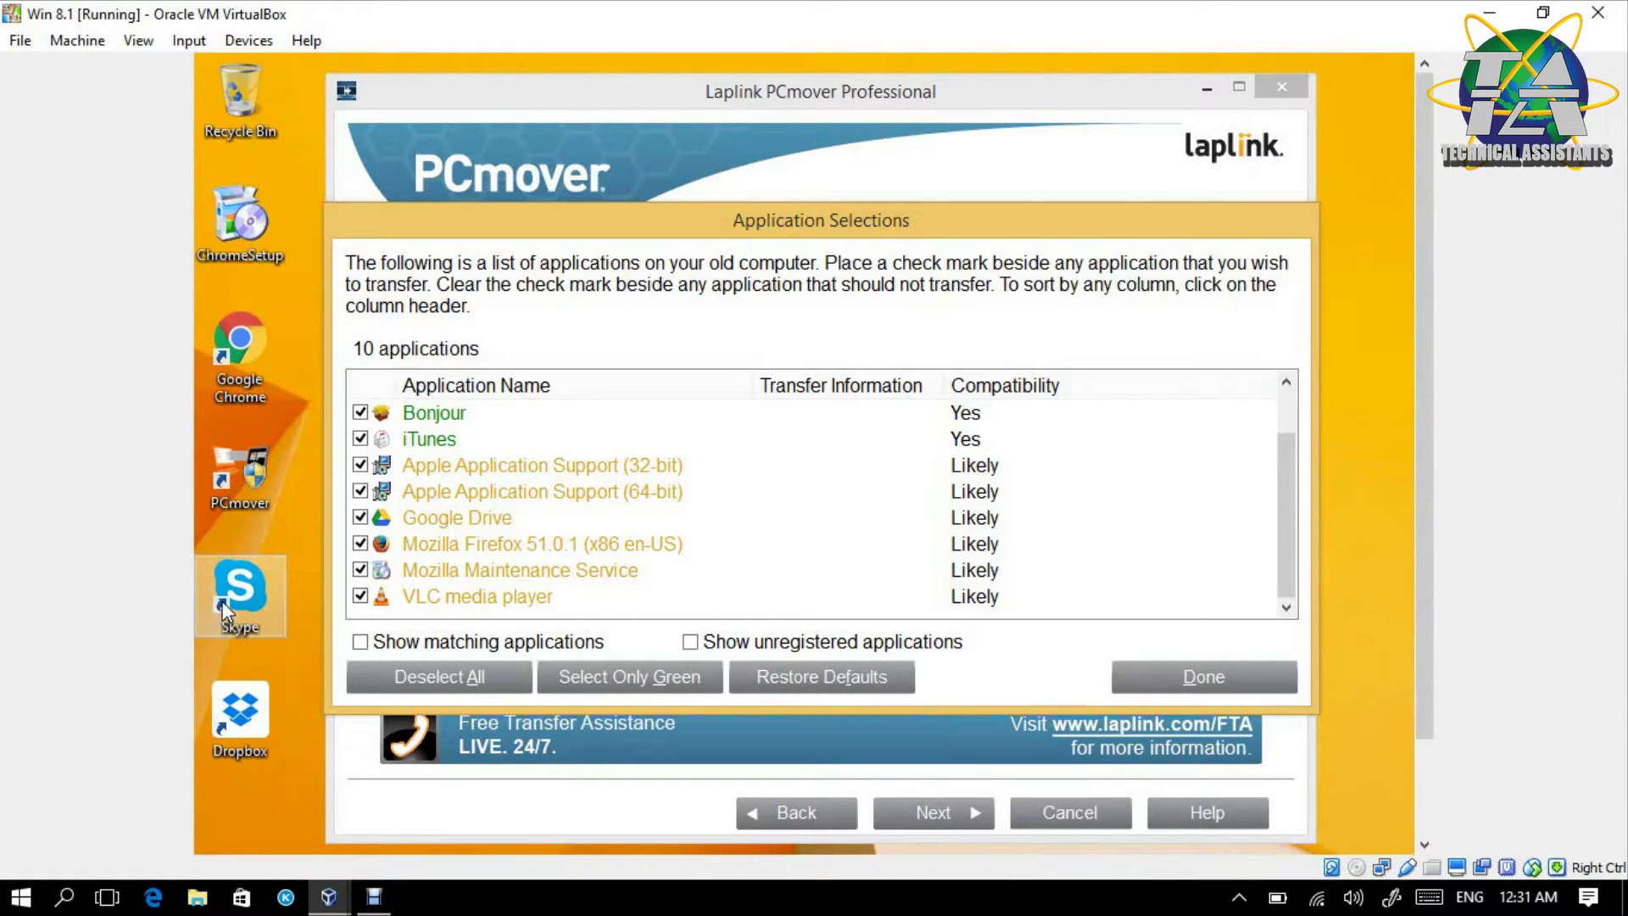
click(1140, 687)
click(941, 813)
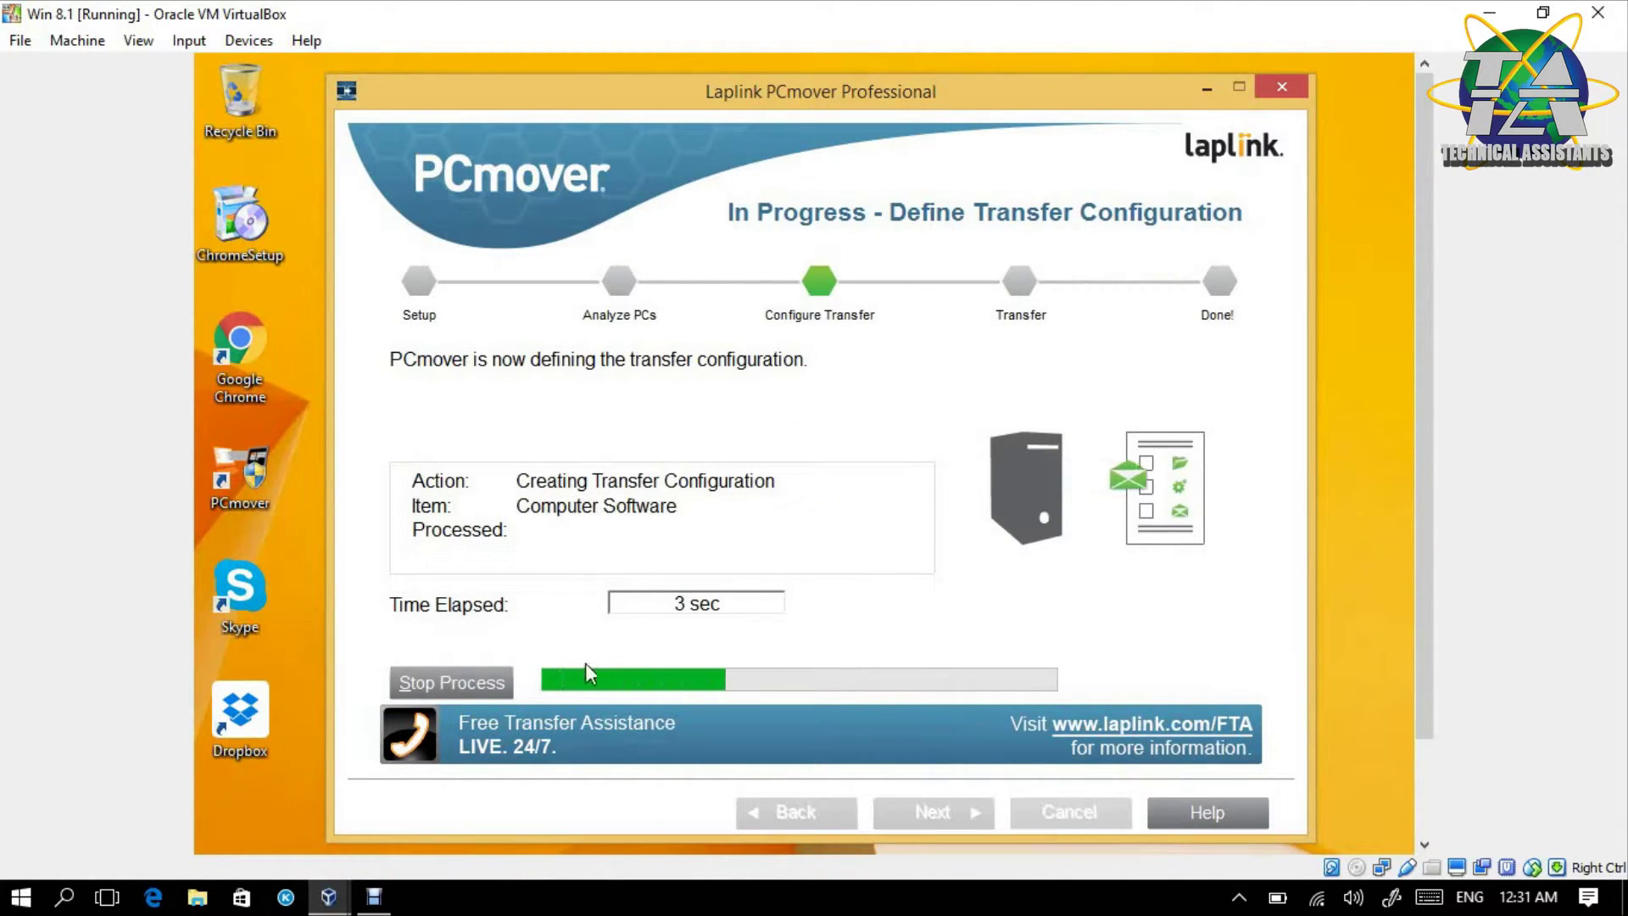
- Look at the waiting win 7 VM, then return to Win 8.1's Ready To Transfer summary (14 applications, 1438 MB)
mouse_move(328, 896)
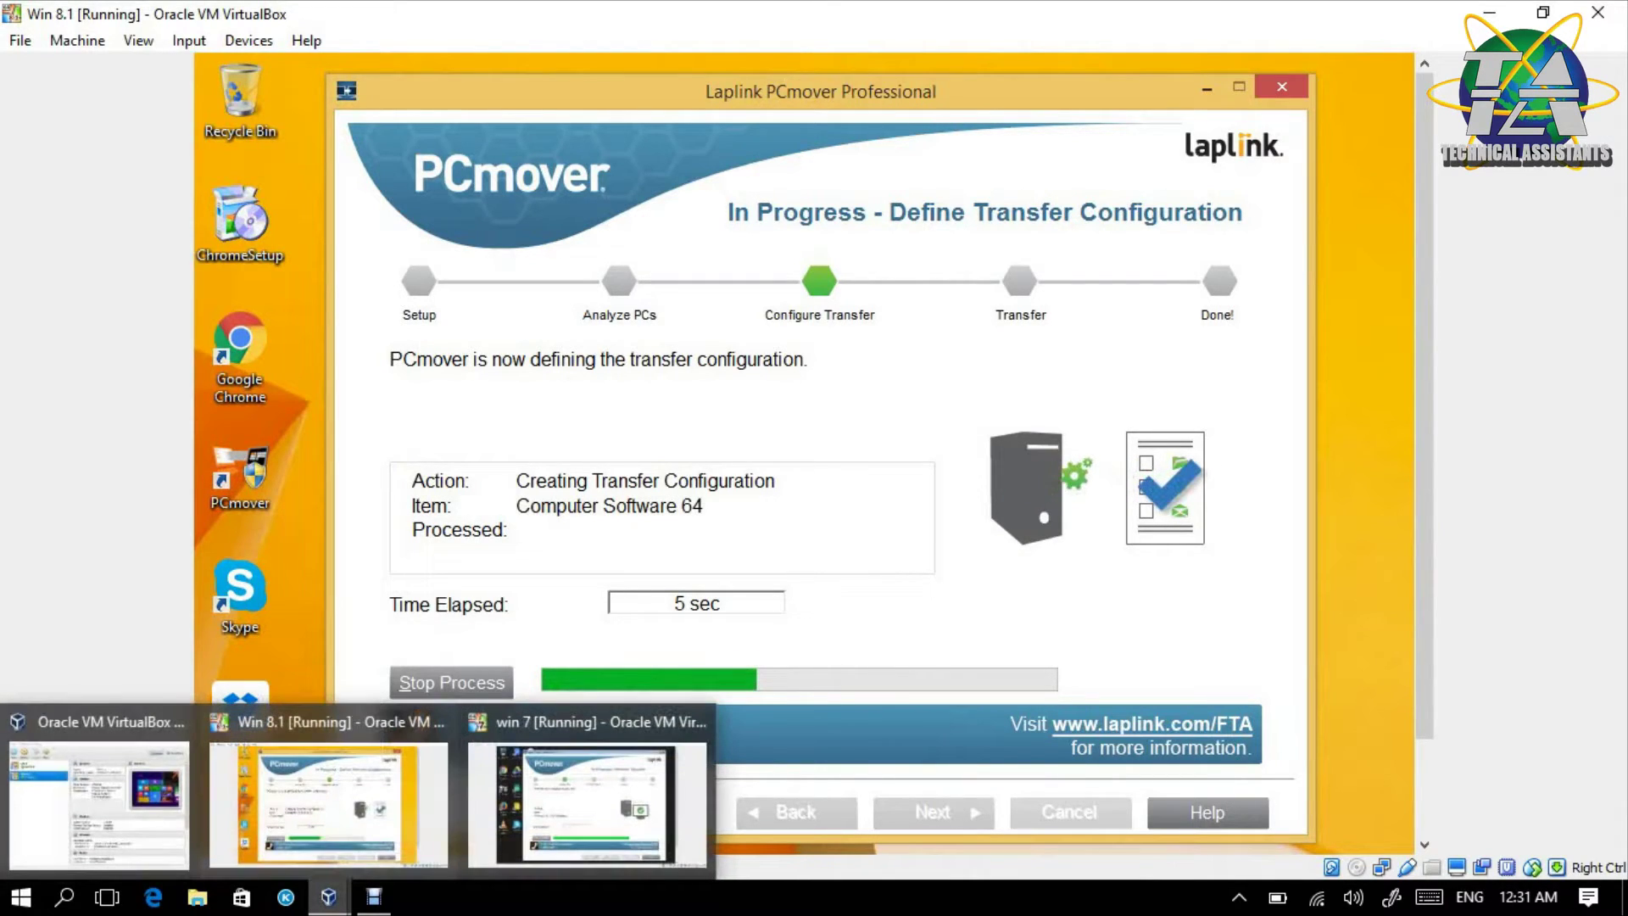
click(587, 801)
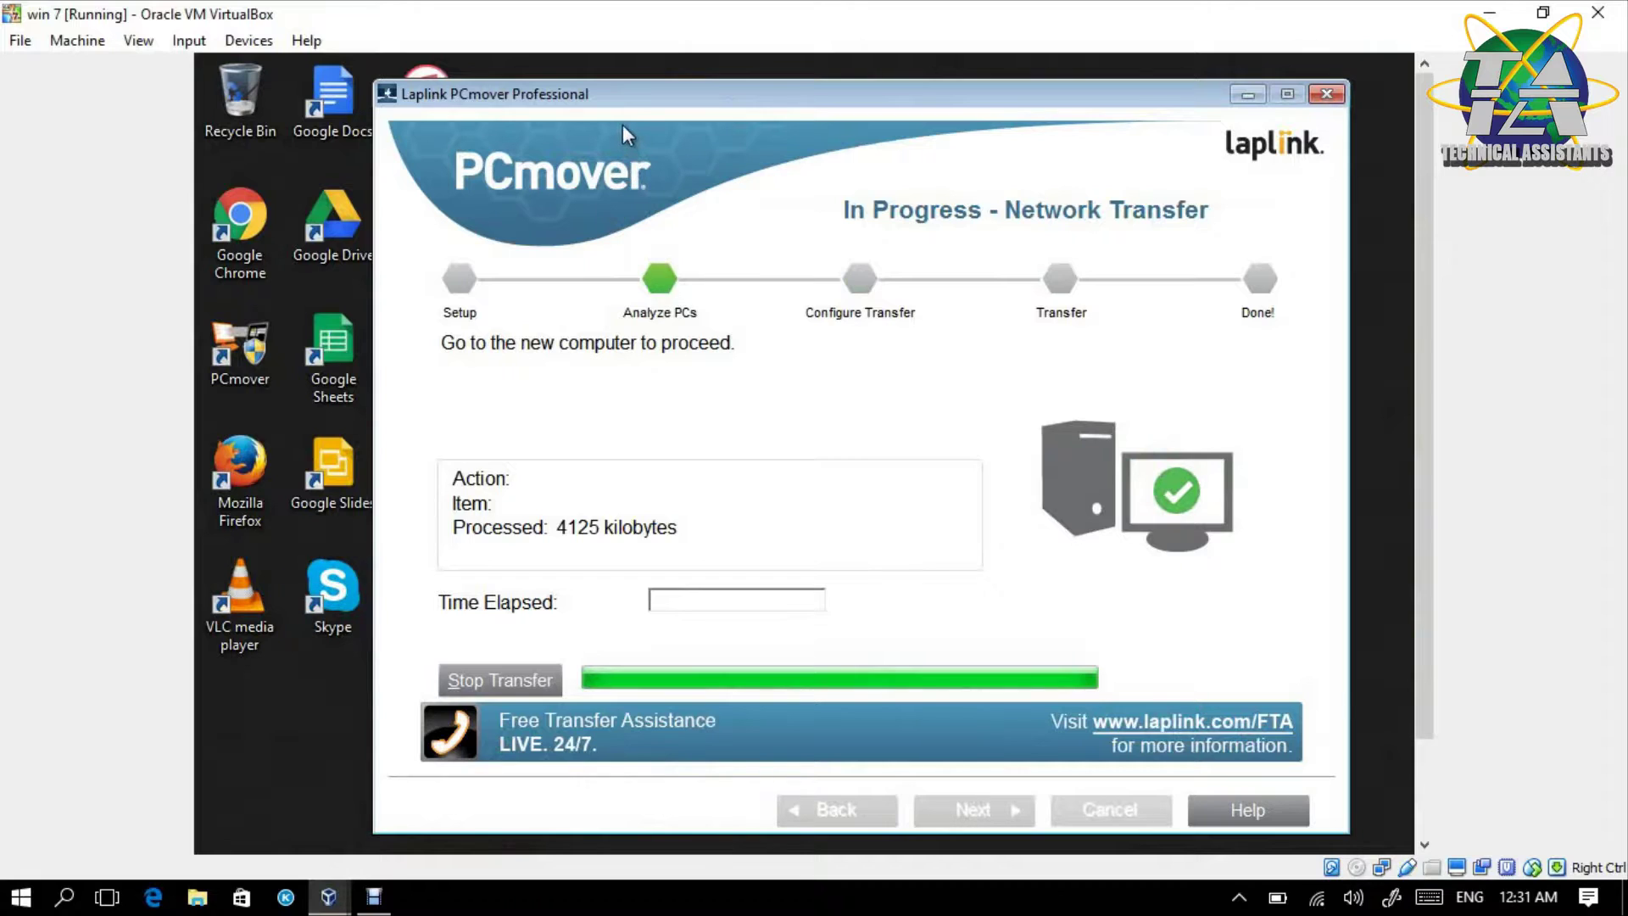
mouse_move(328, 896)
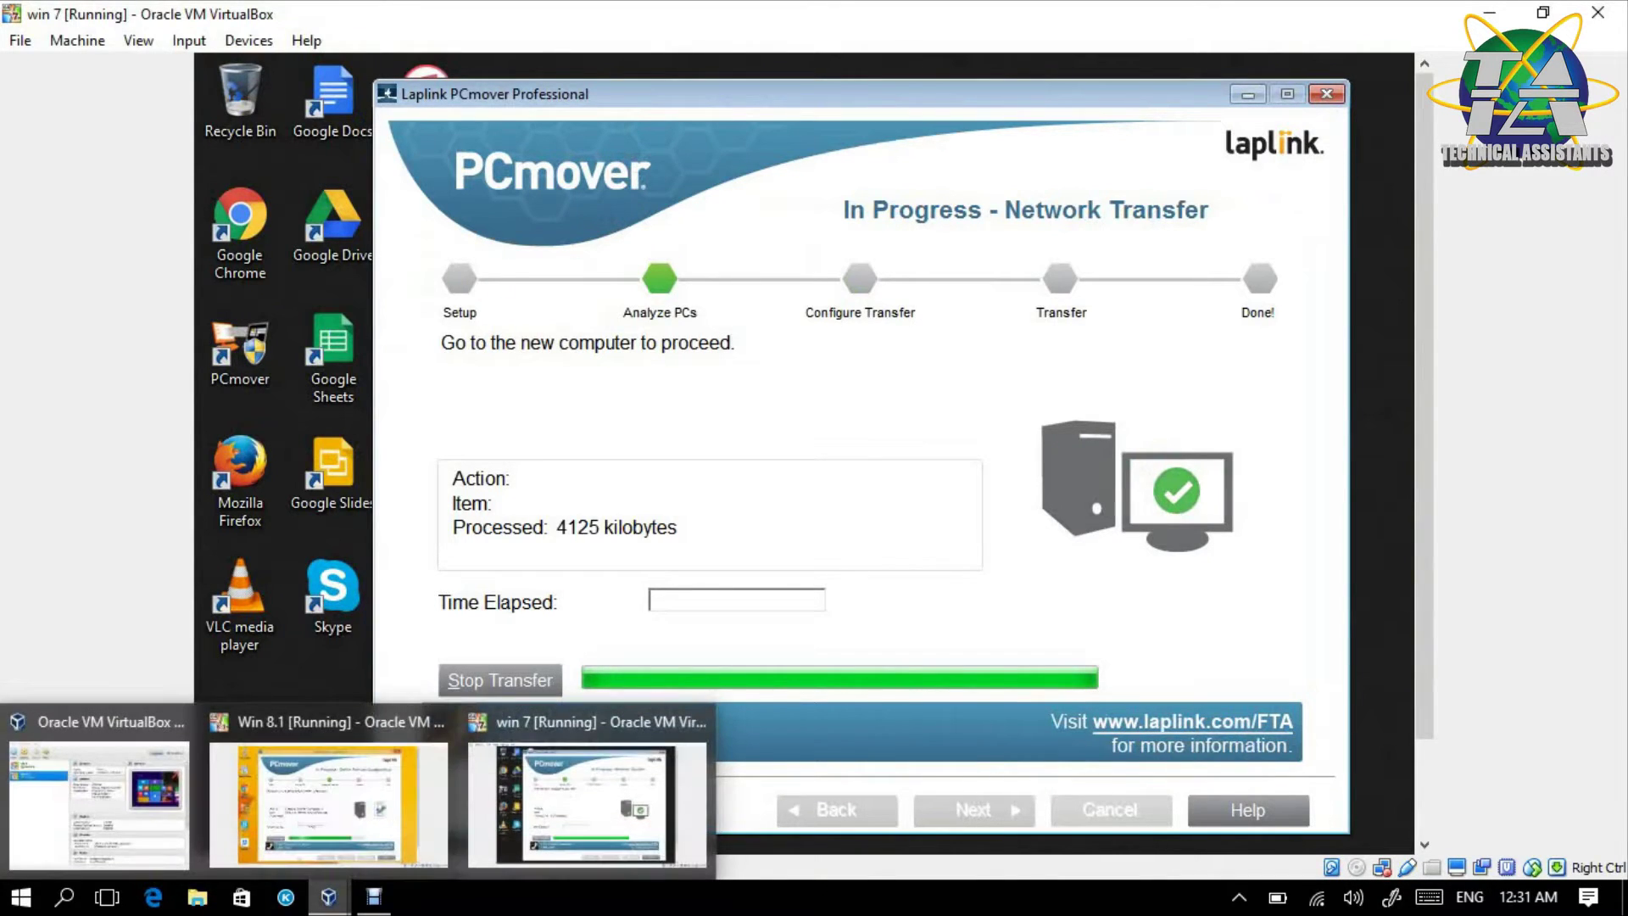
mouse_move(328, 806)
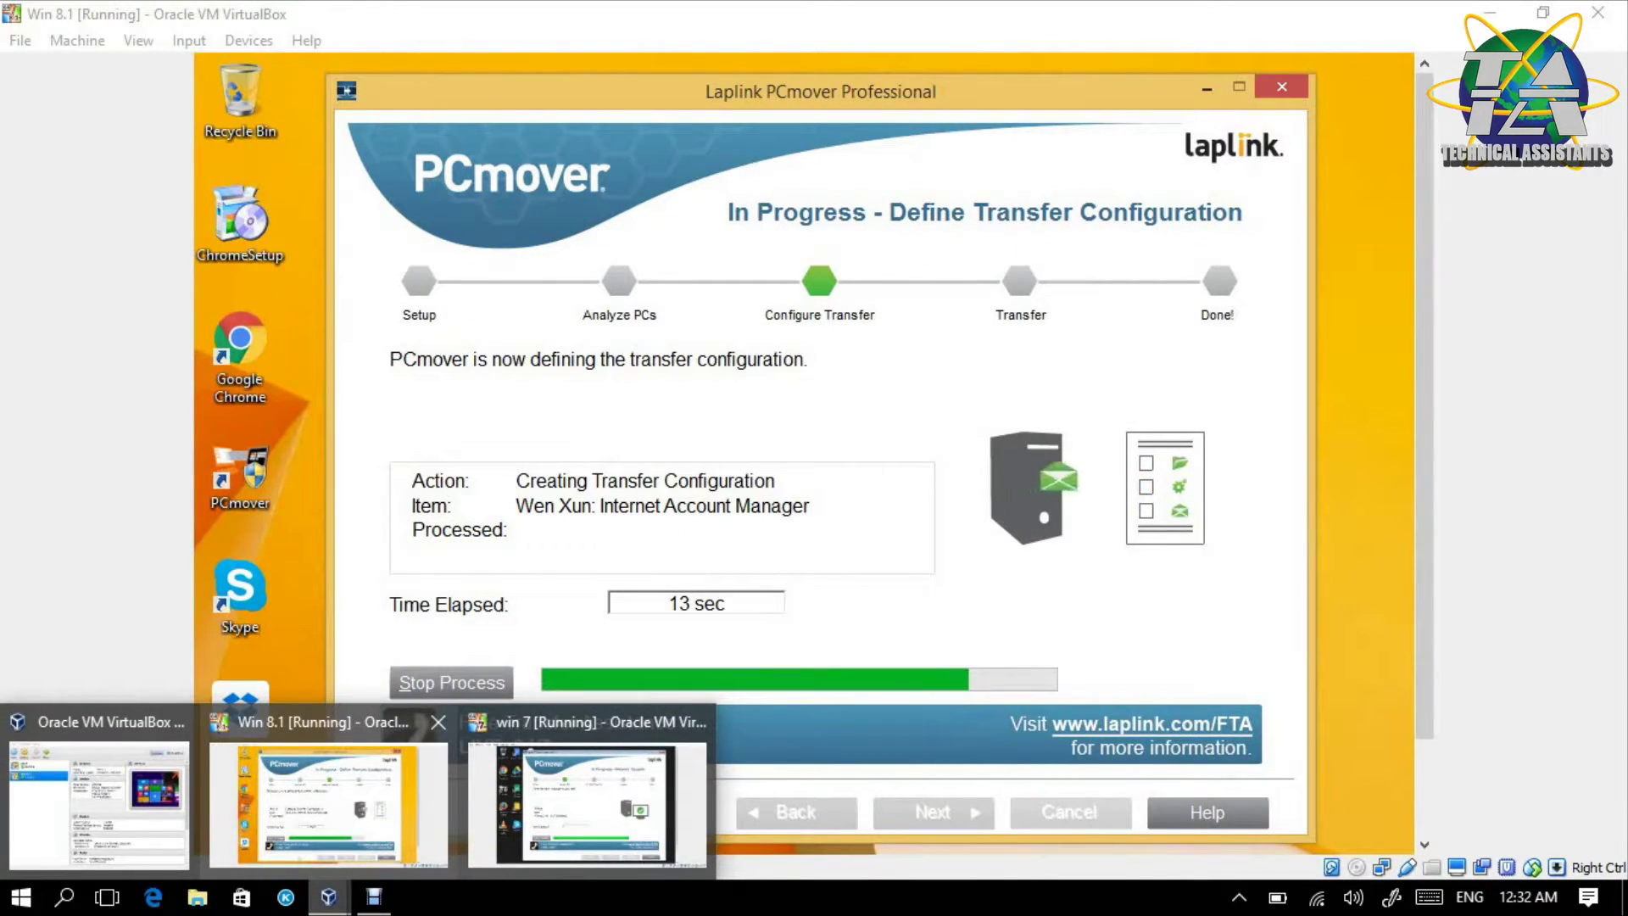
click(346, 838)
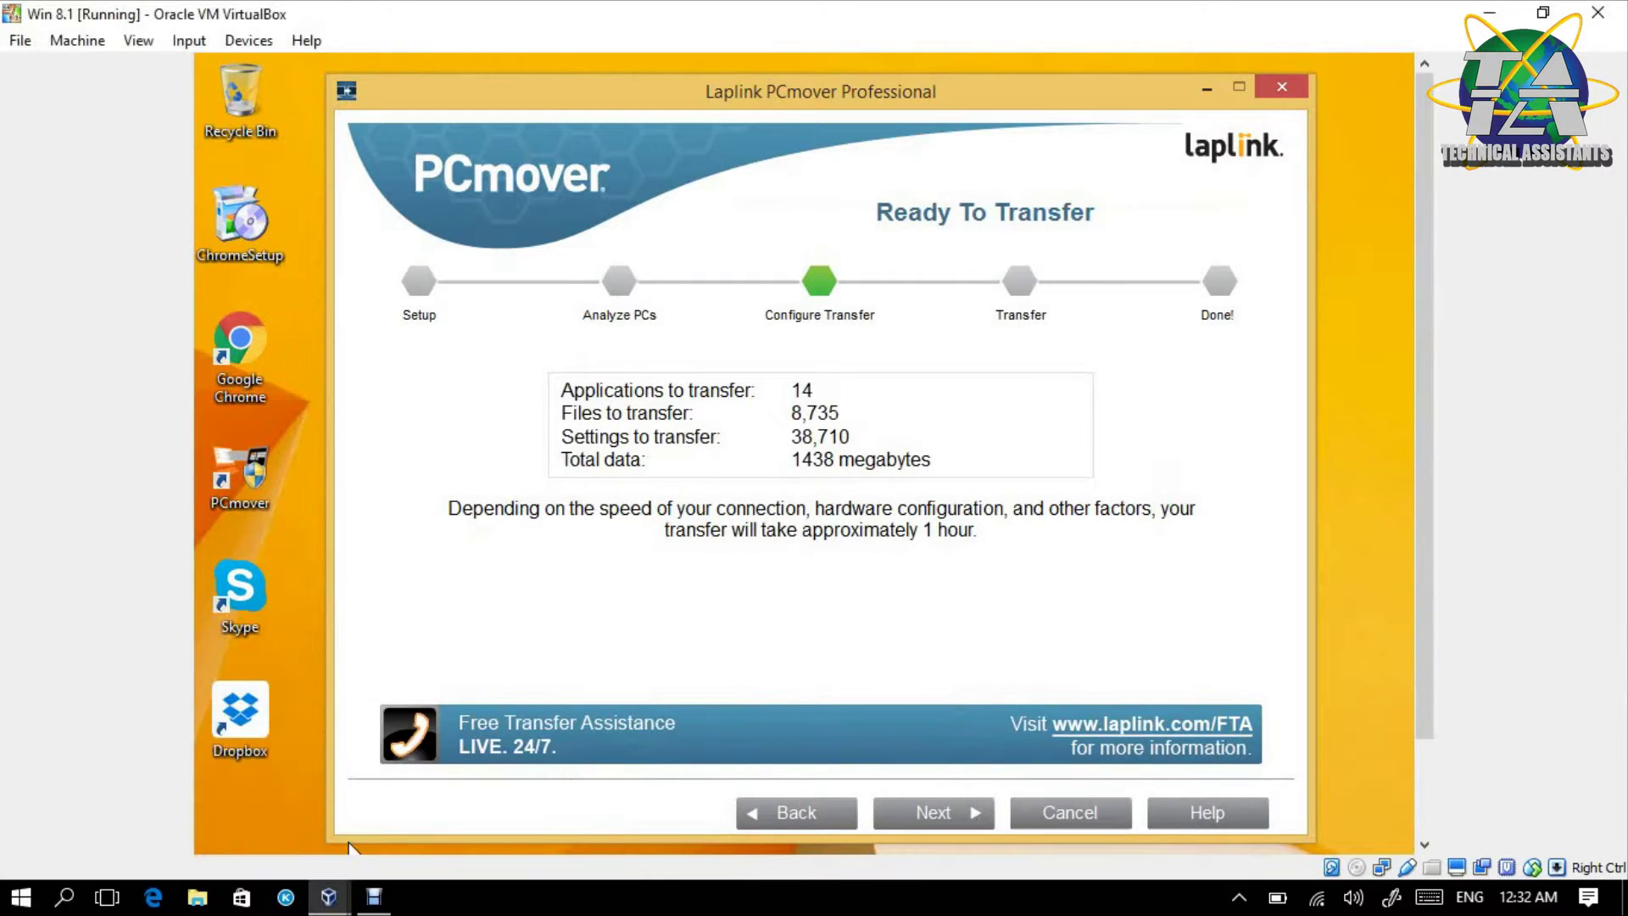
- Begin moving the 14 applications and 1438 MB of data to the Win 8.1 computer
click(973, 812)
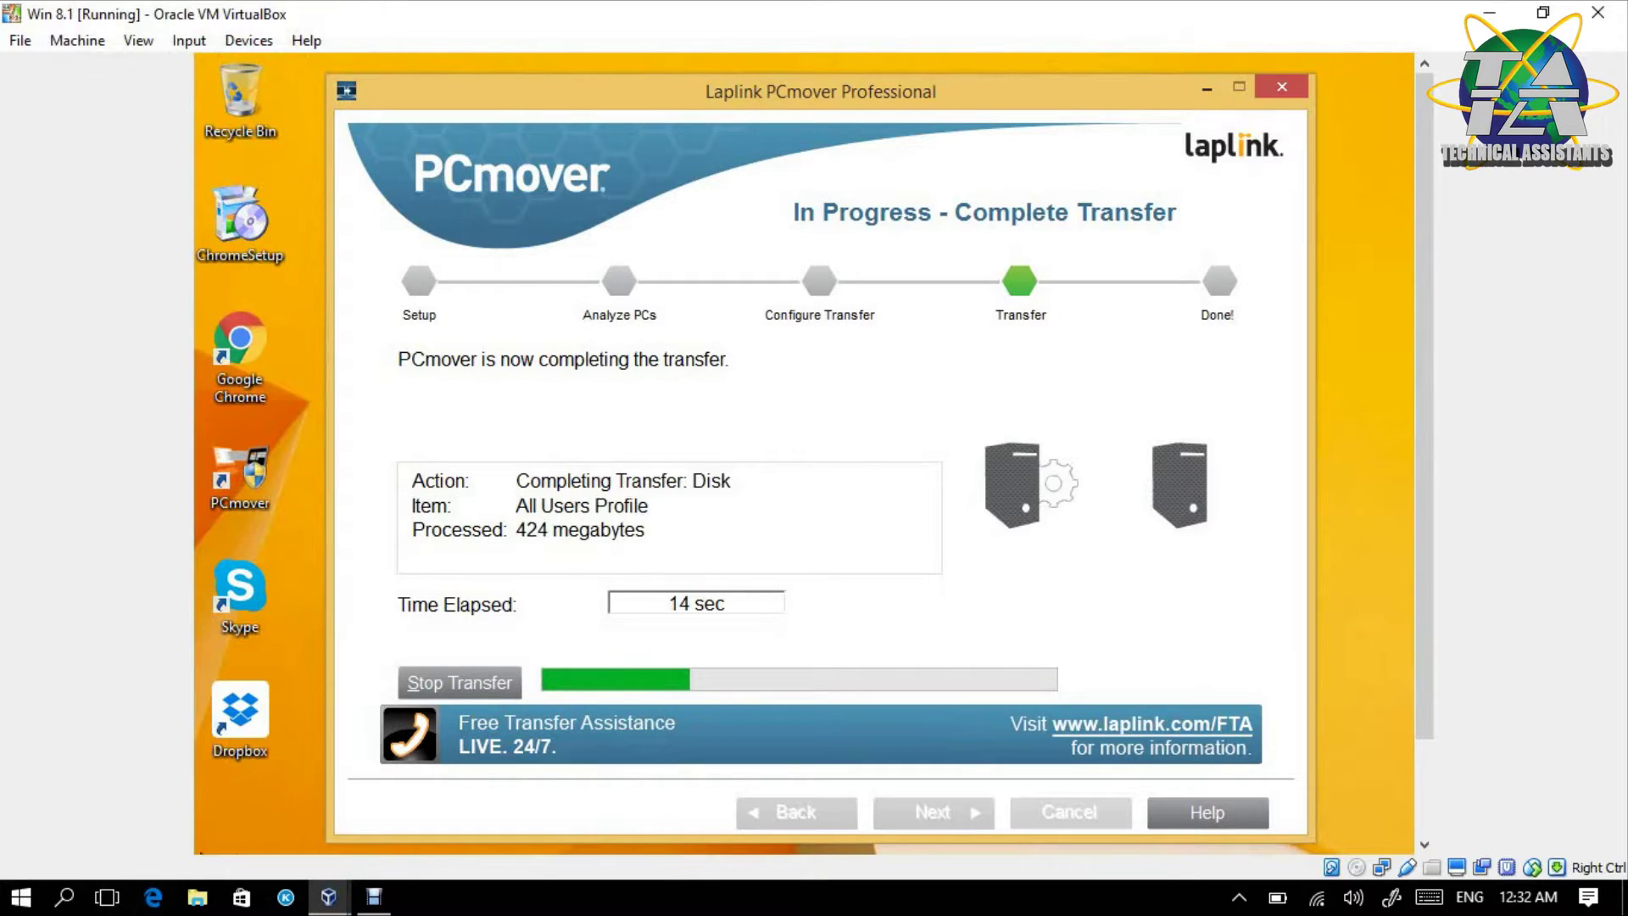
mouse_move(328, 896)
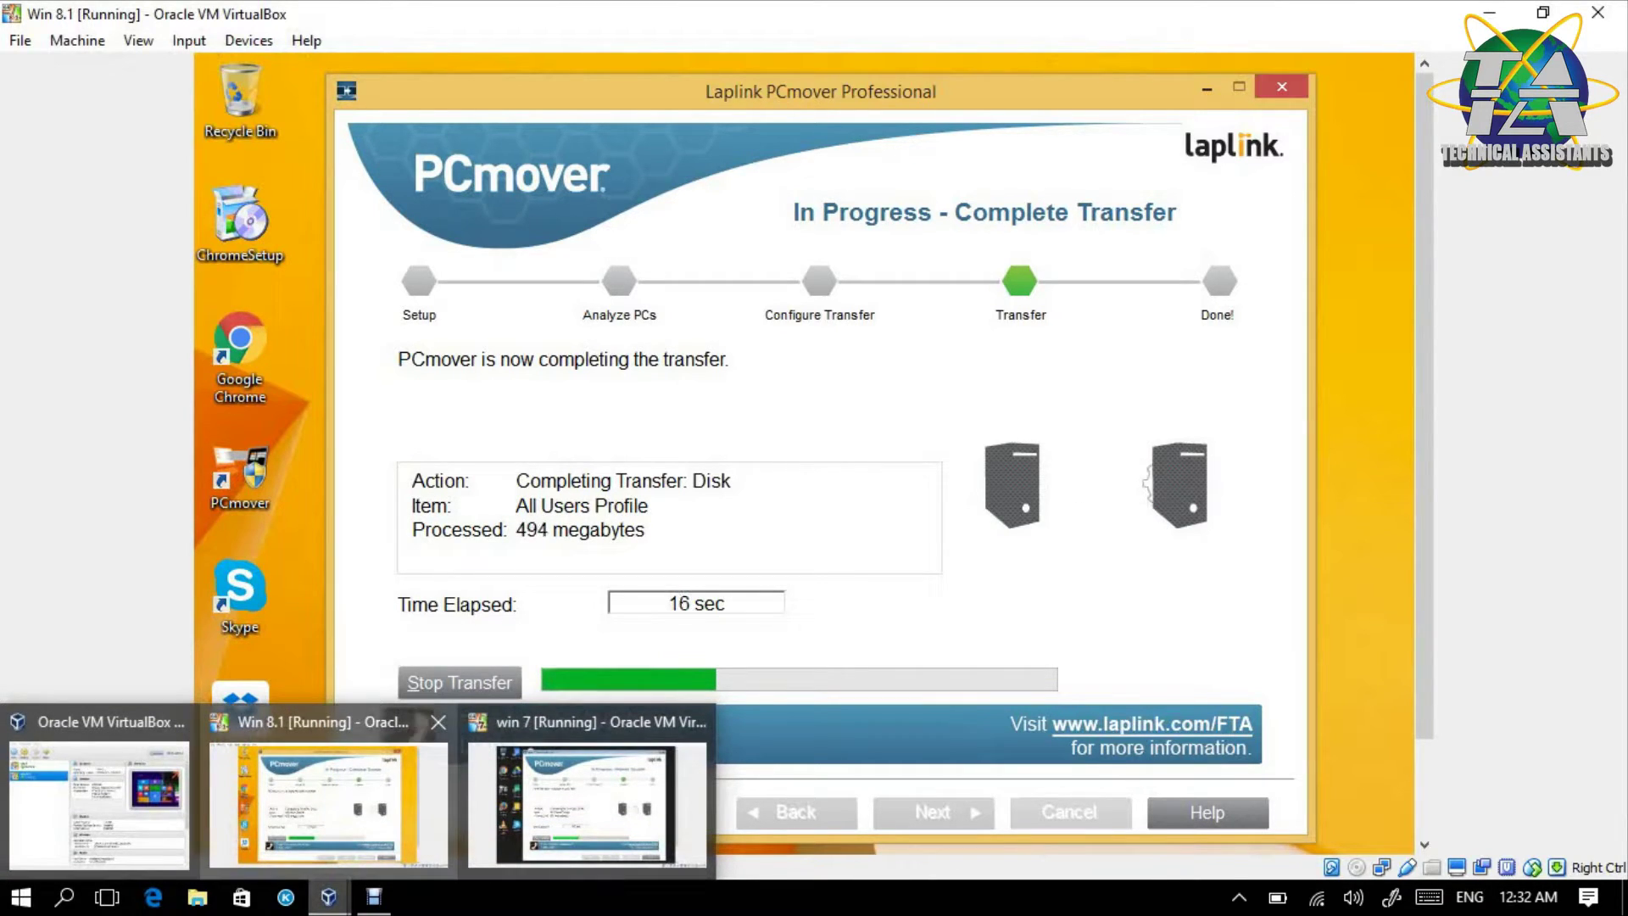
click(588, 806)
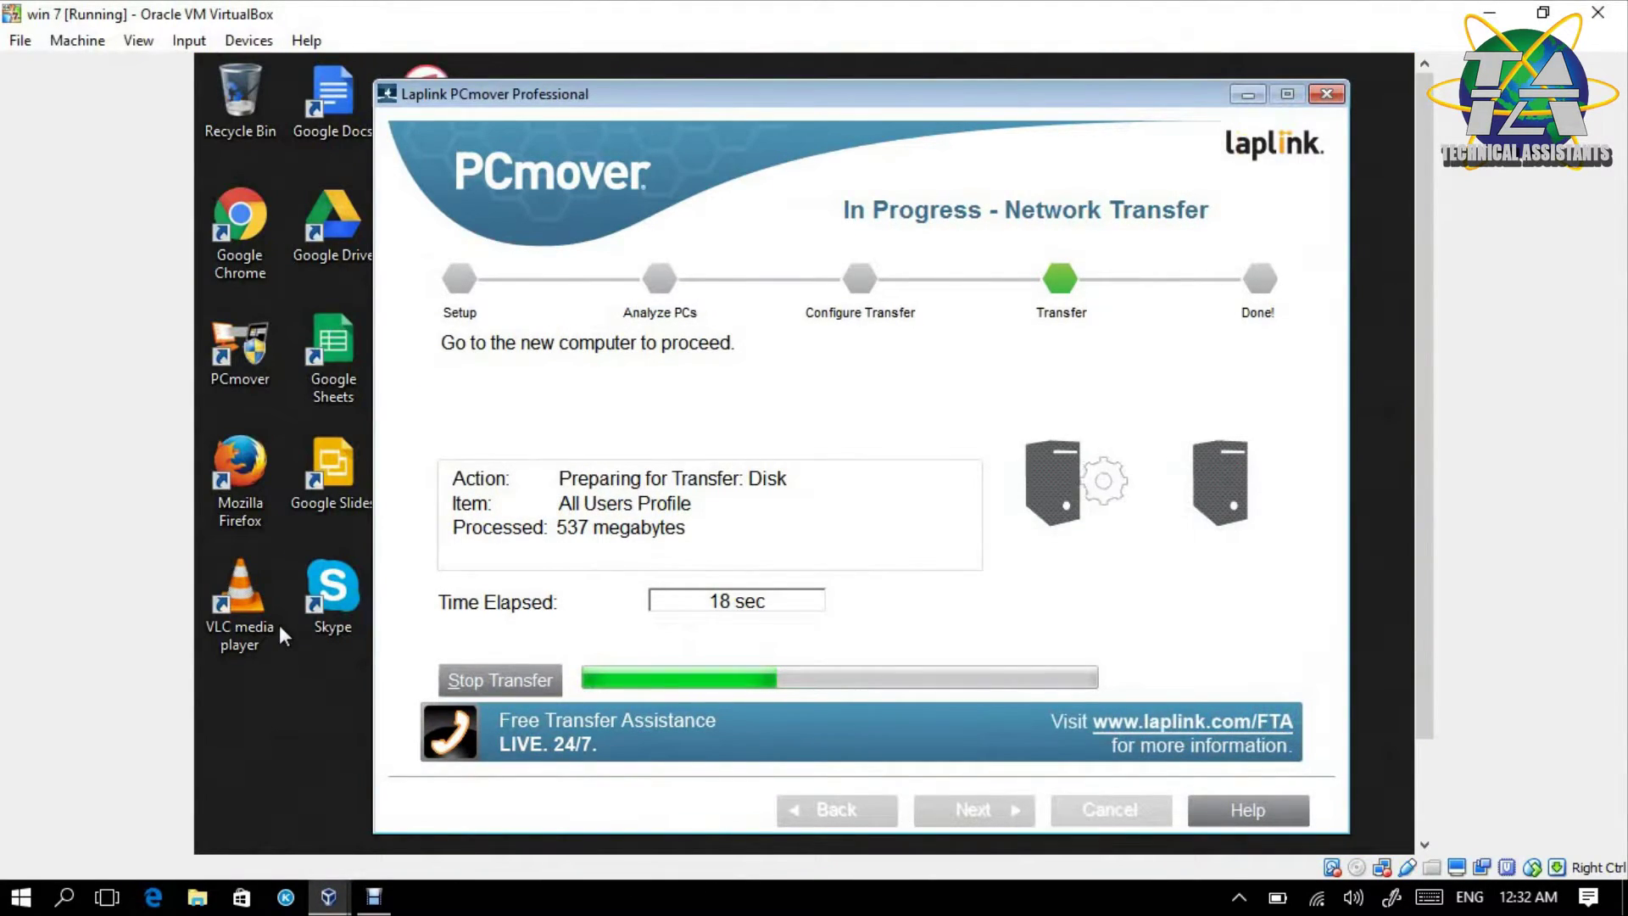
drag(528, 104, 438, 398)
click(471, 220)
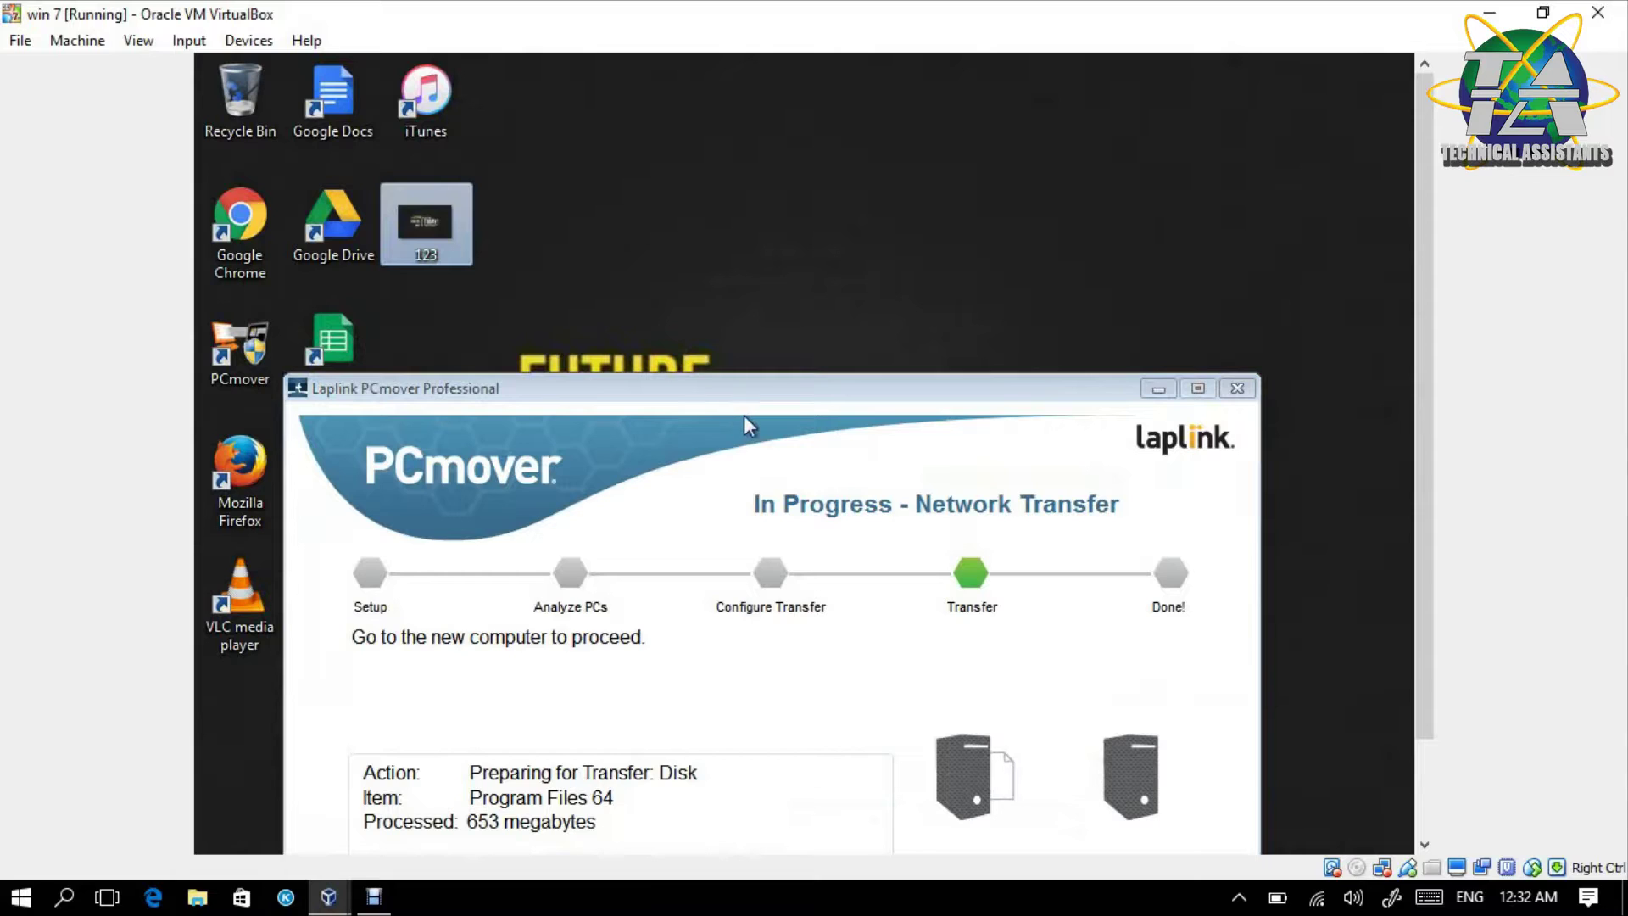
drag(735, 399, 804, 147)
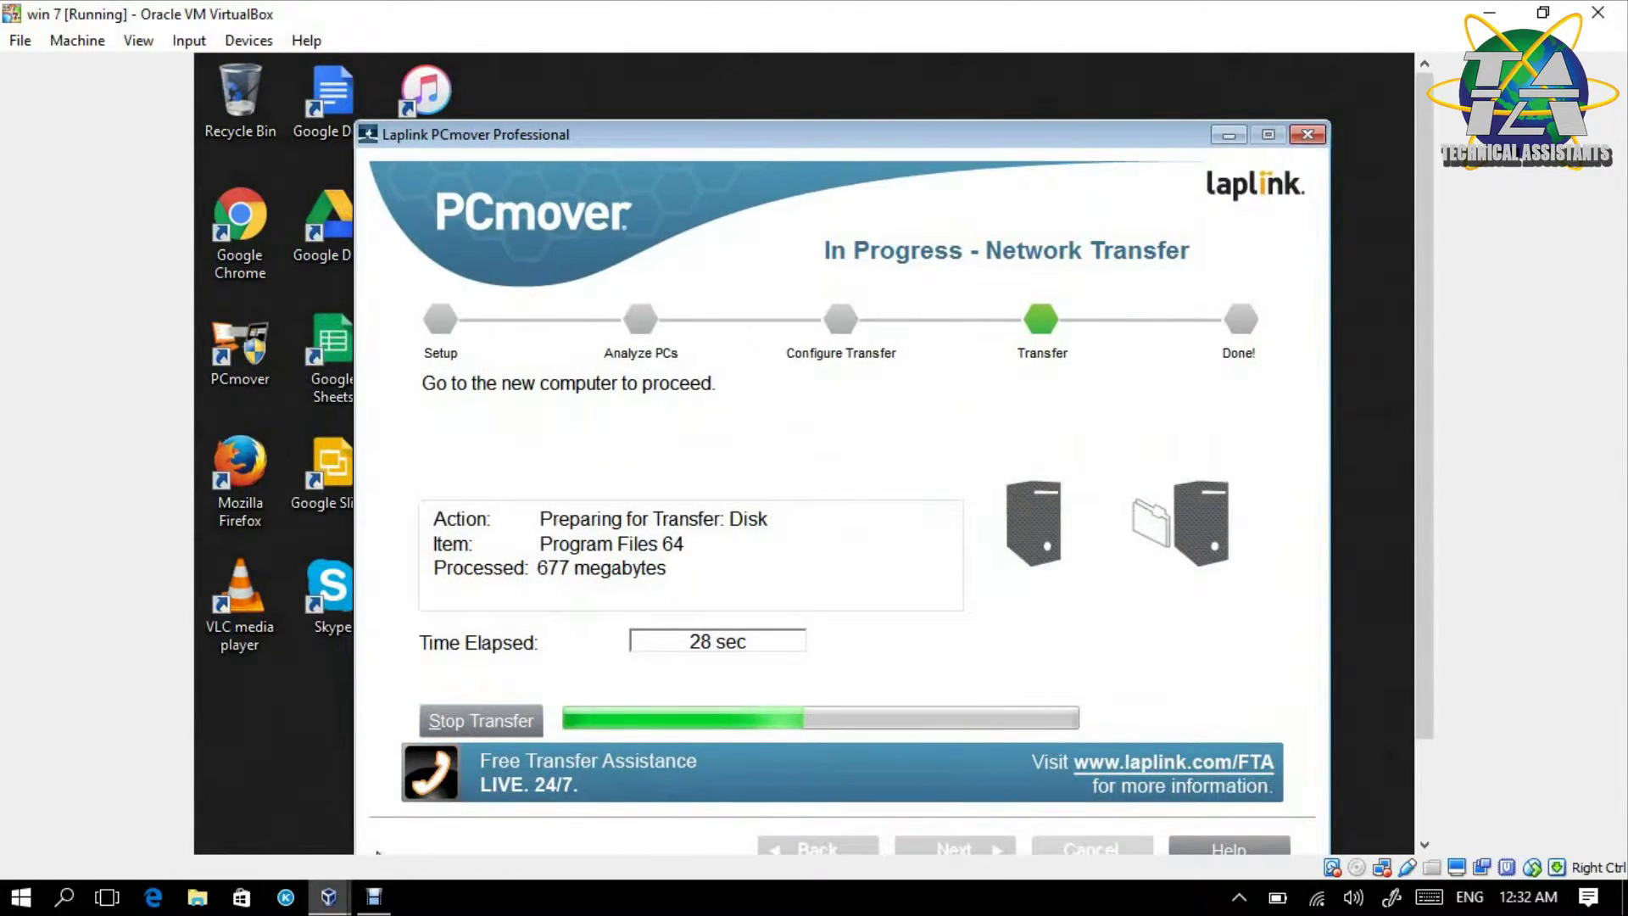
click(328, 897)
click(329, 804)
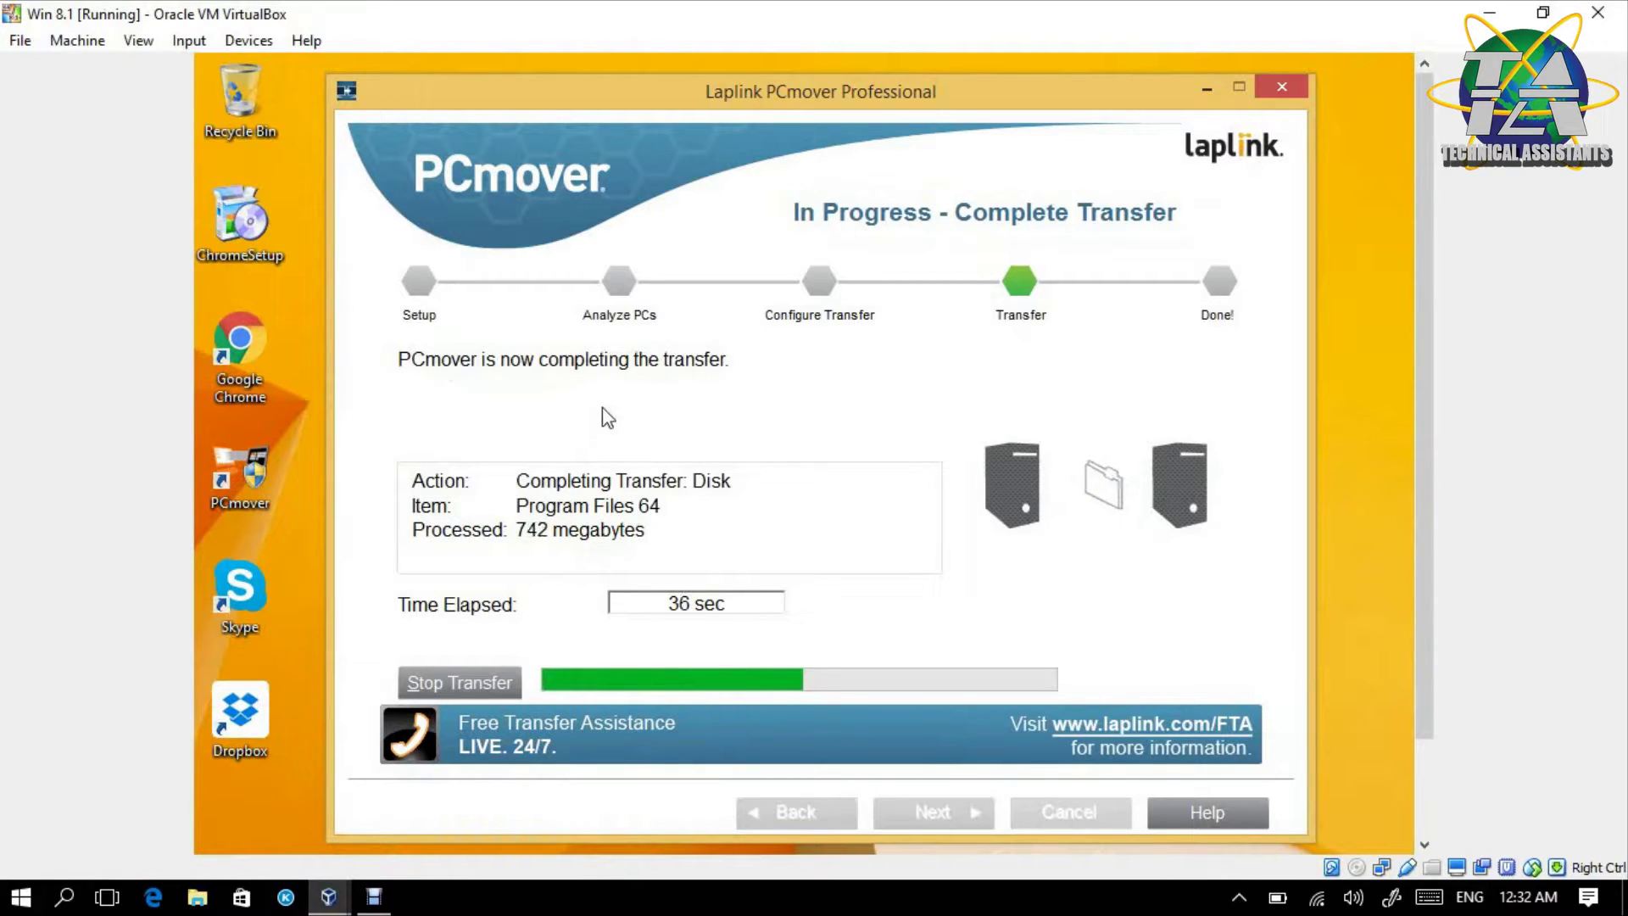
mouse_move(329, 897)
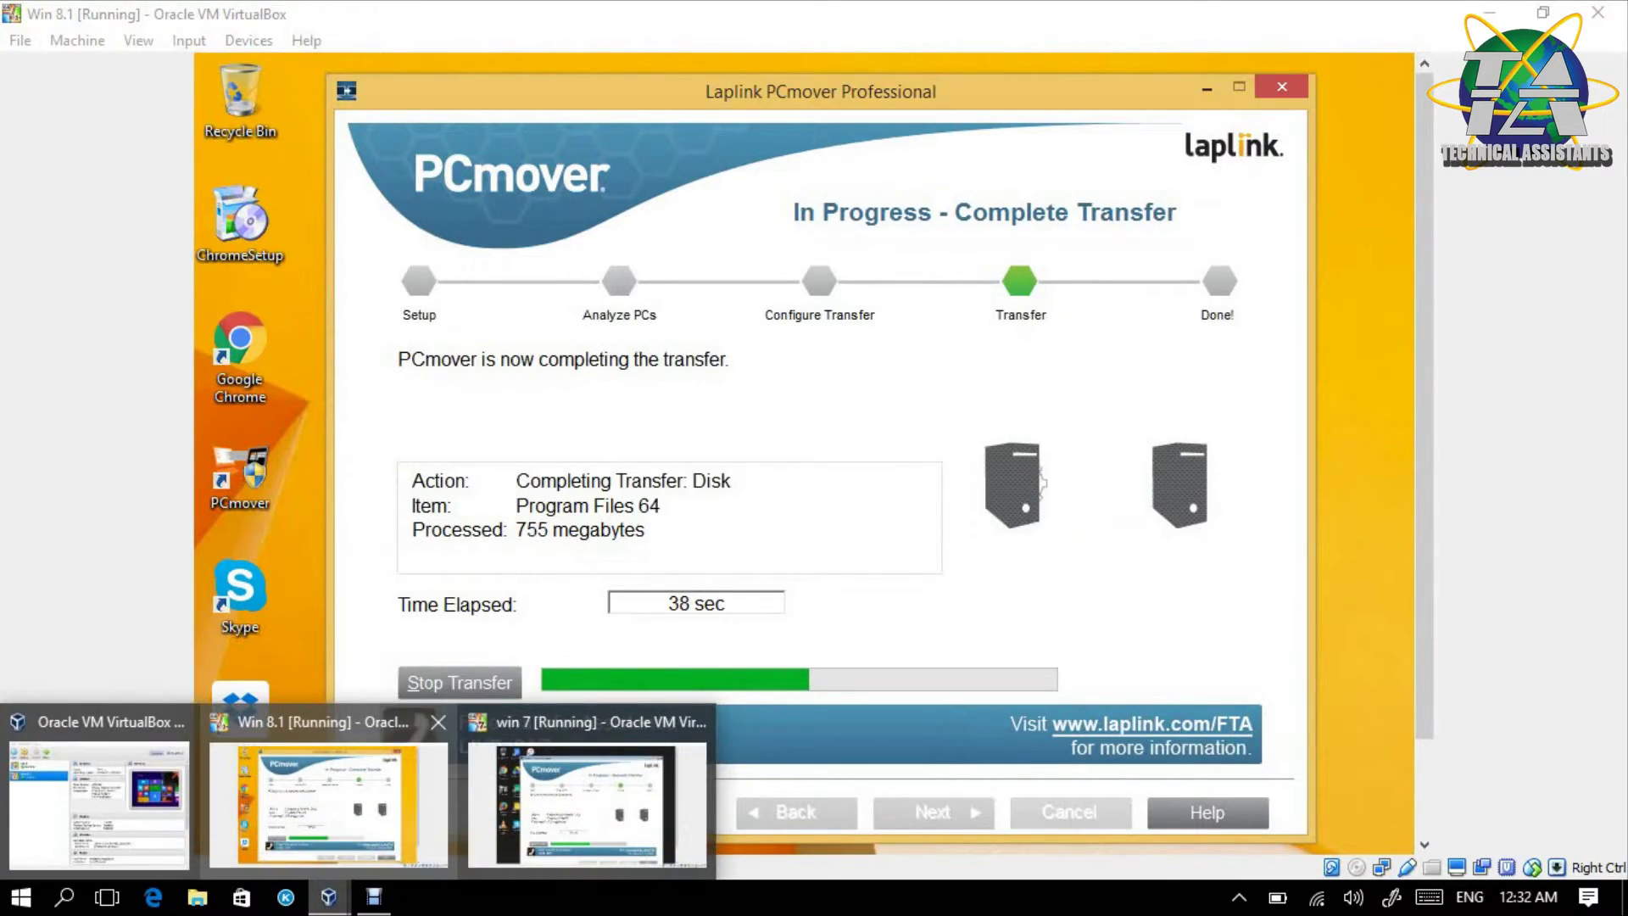
click(585, 806)
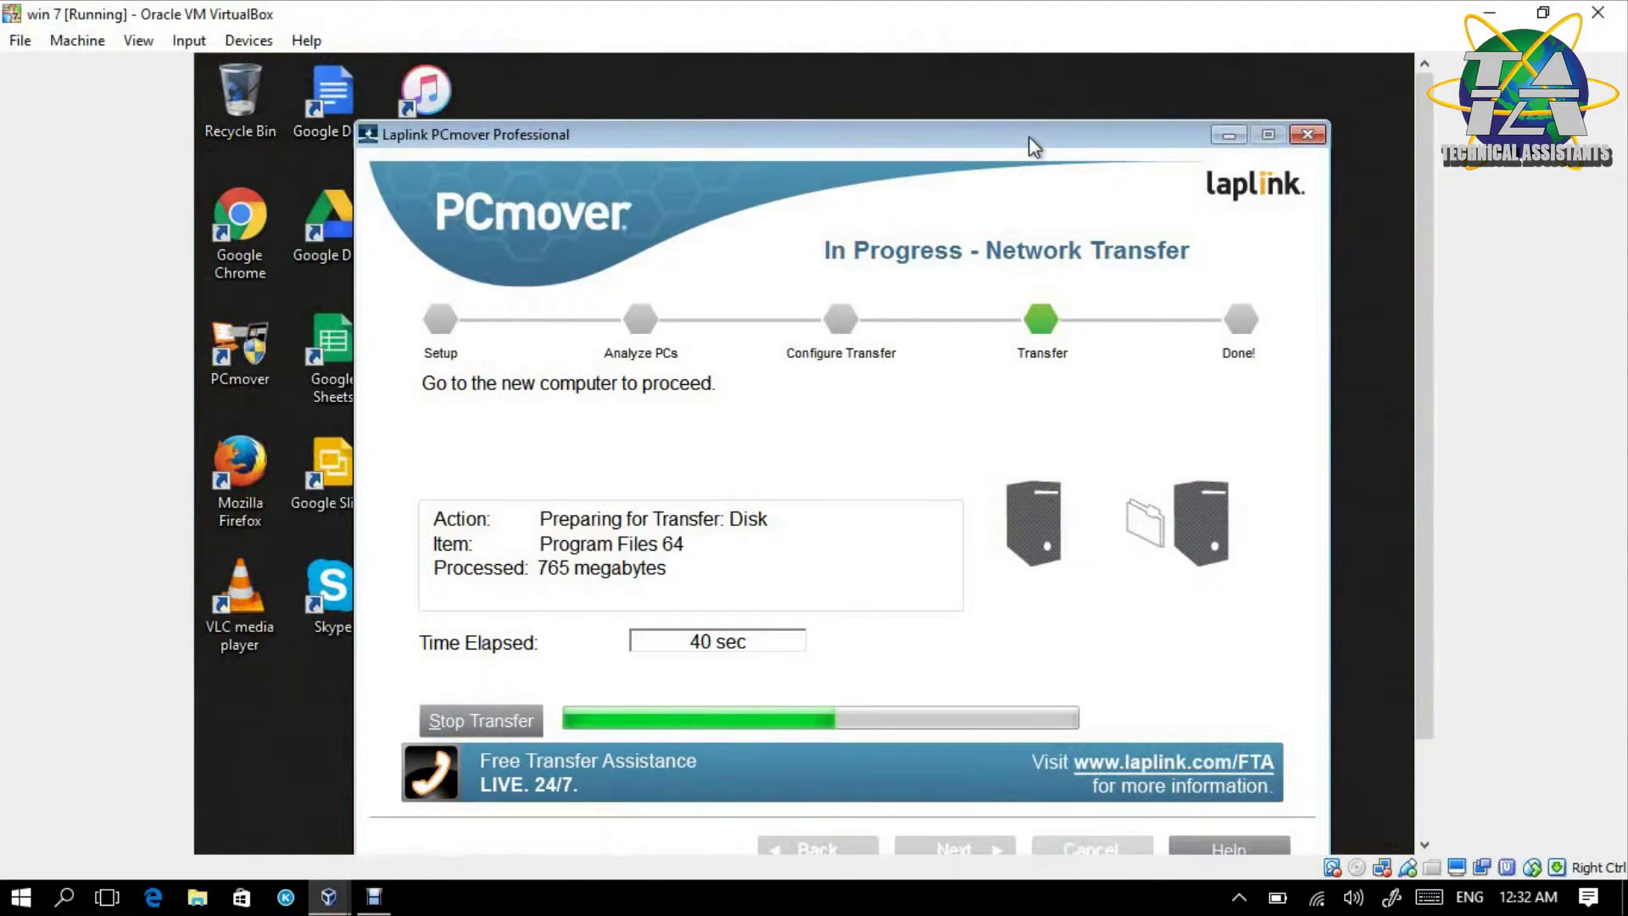
drag(1029, 136, 1021, 83)
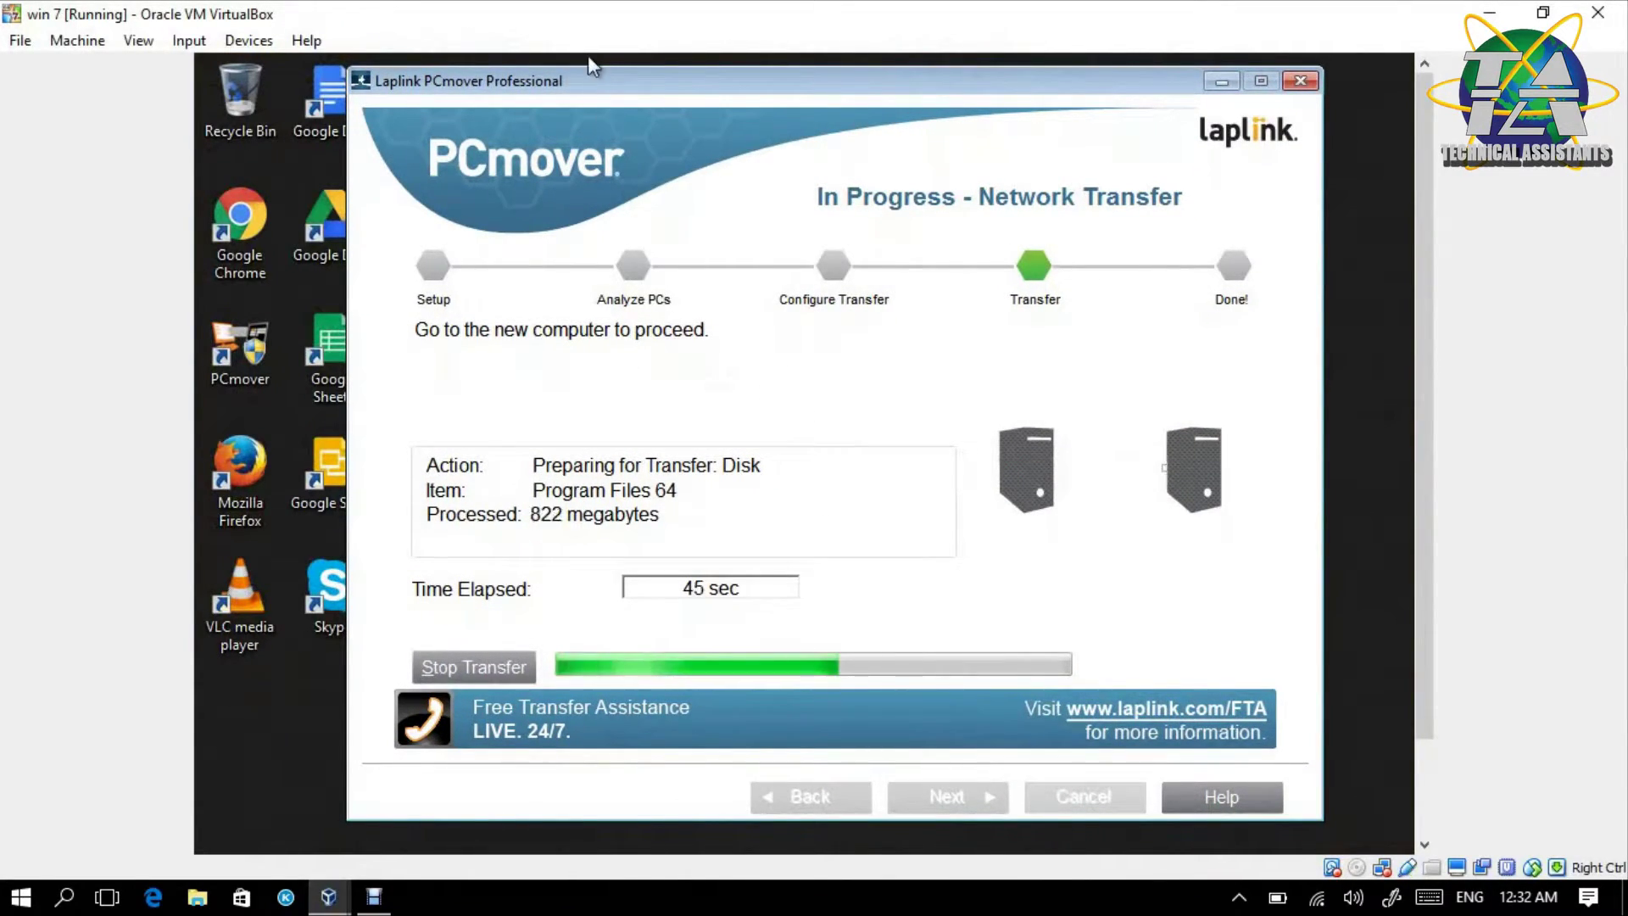
mouse_move(606, 70)
mouse_down()
mouse_move(674, 87)
mouse_move(618, 70)
mouse_up()
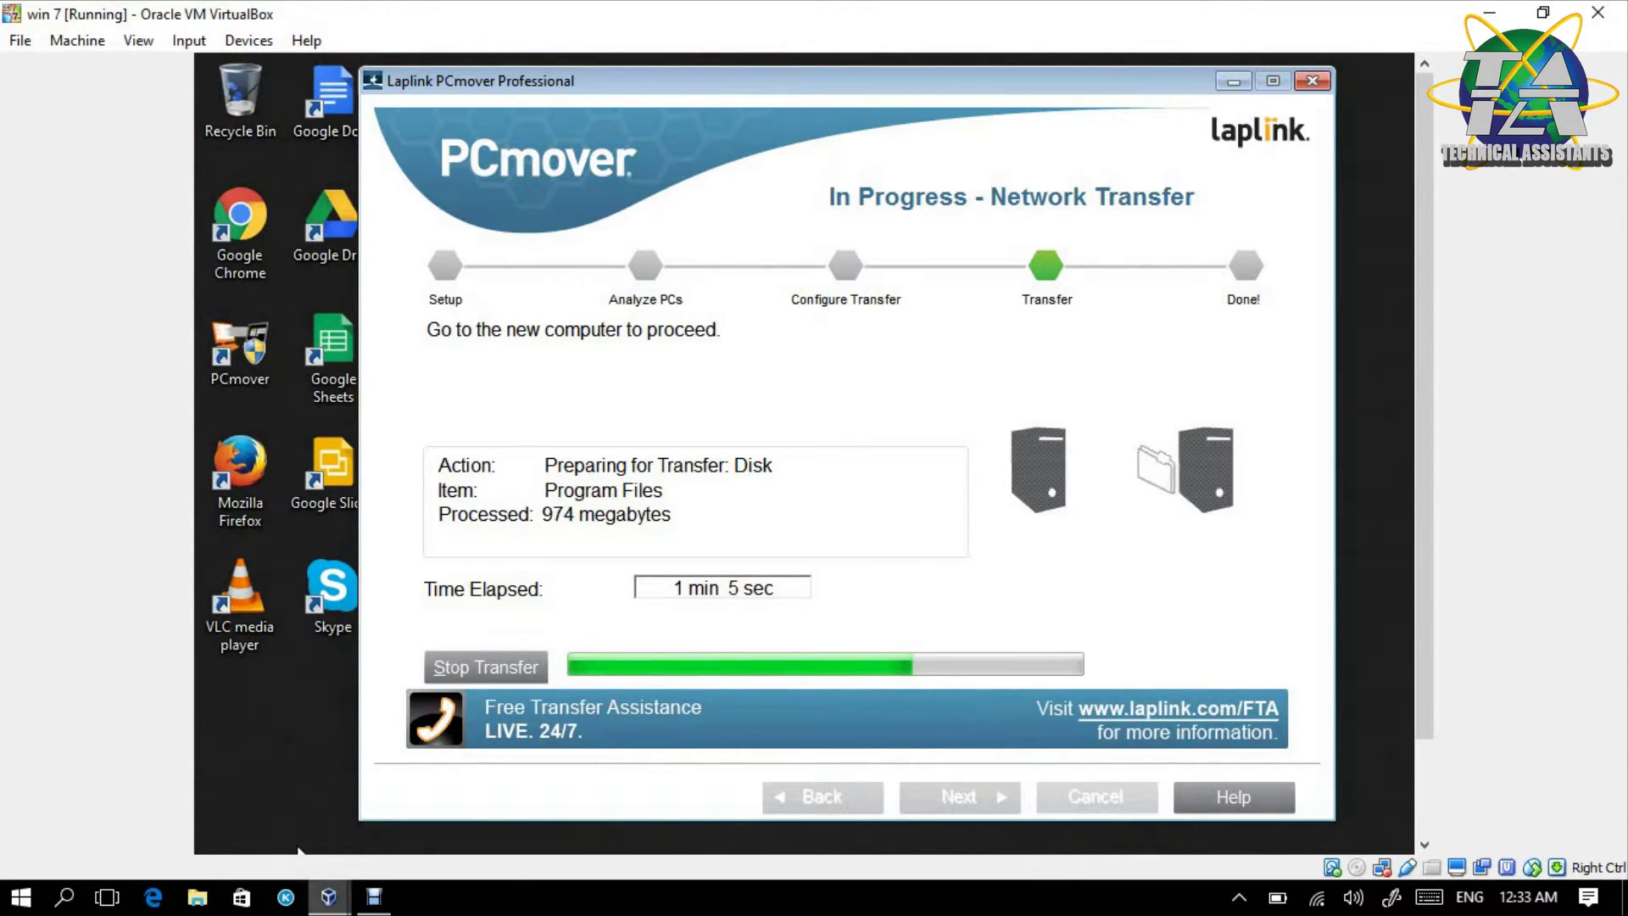
mouse_move(328, 896)
click(346, 797)
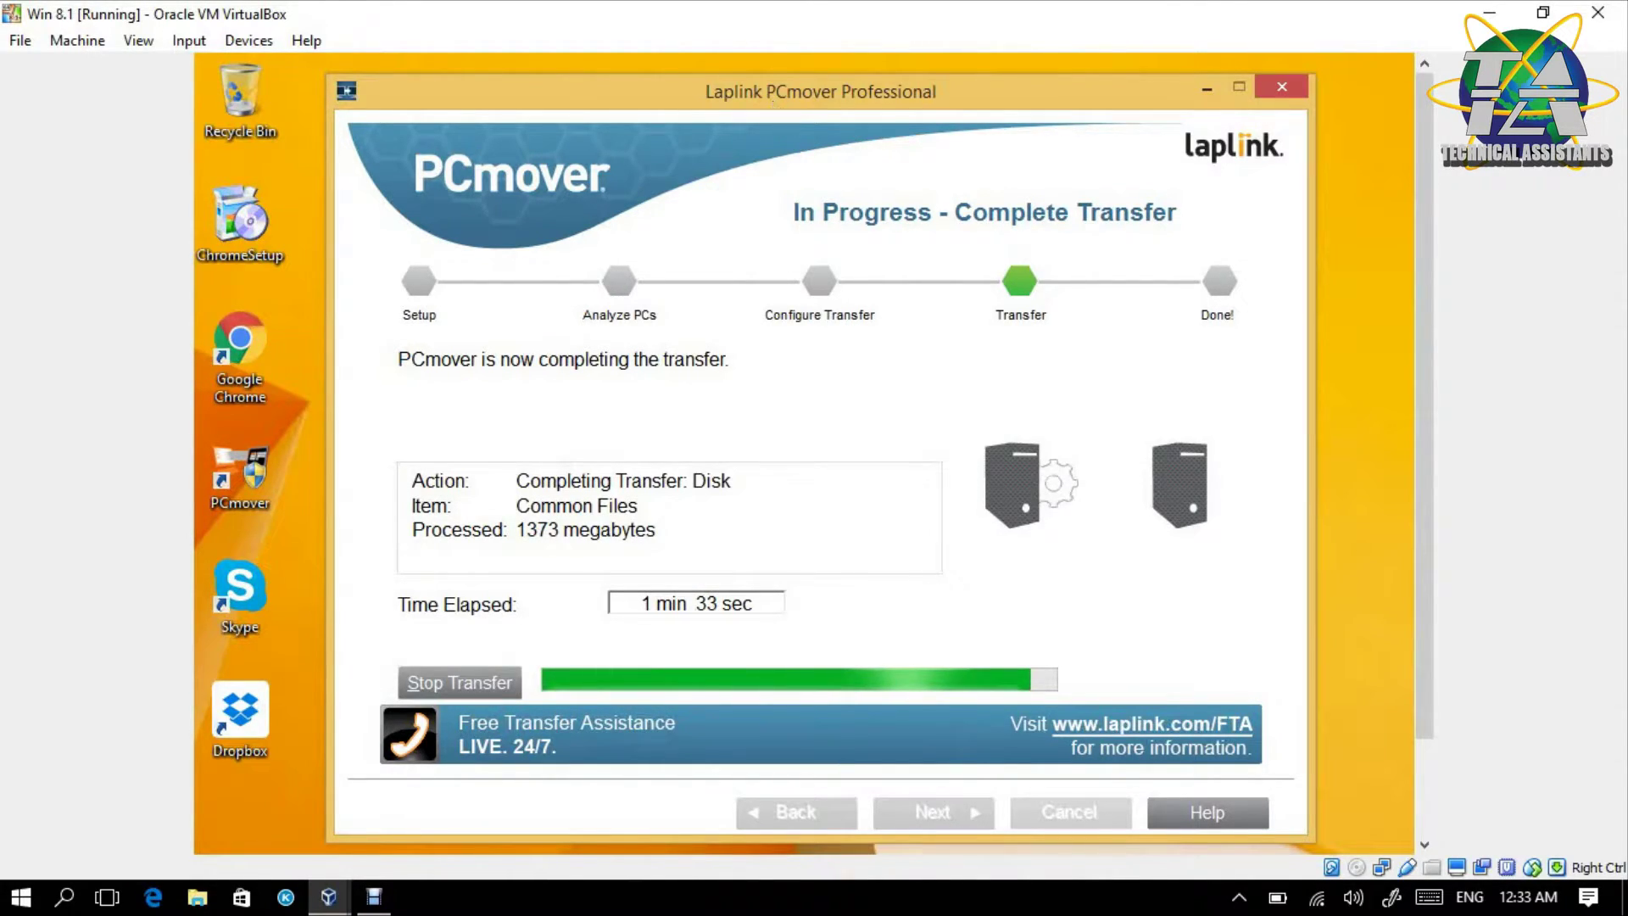
- Shift the PCmover window to reveal the transferred Dropbox, Skype and PCmover desktop shortcuts
drag(772, 102, 774, 90)
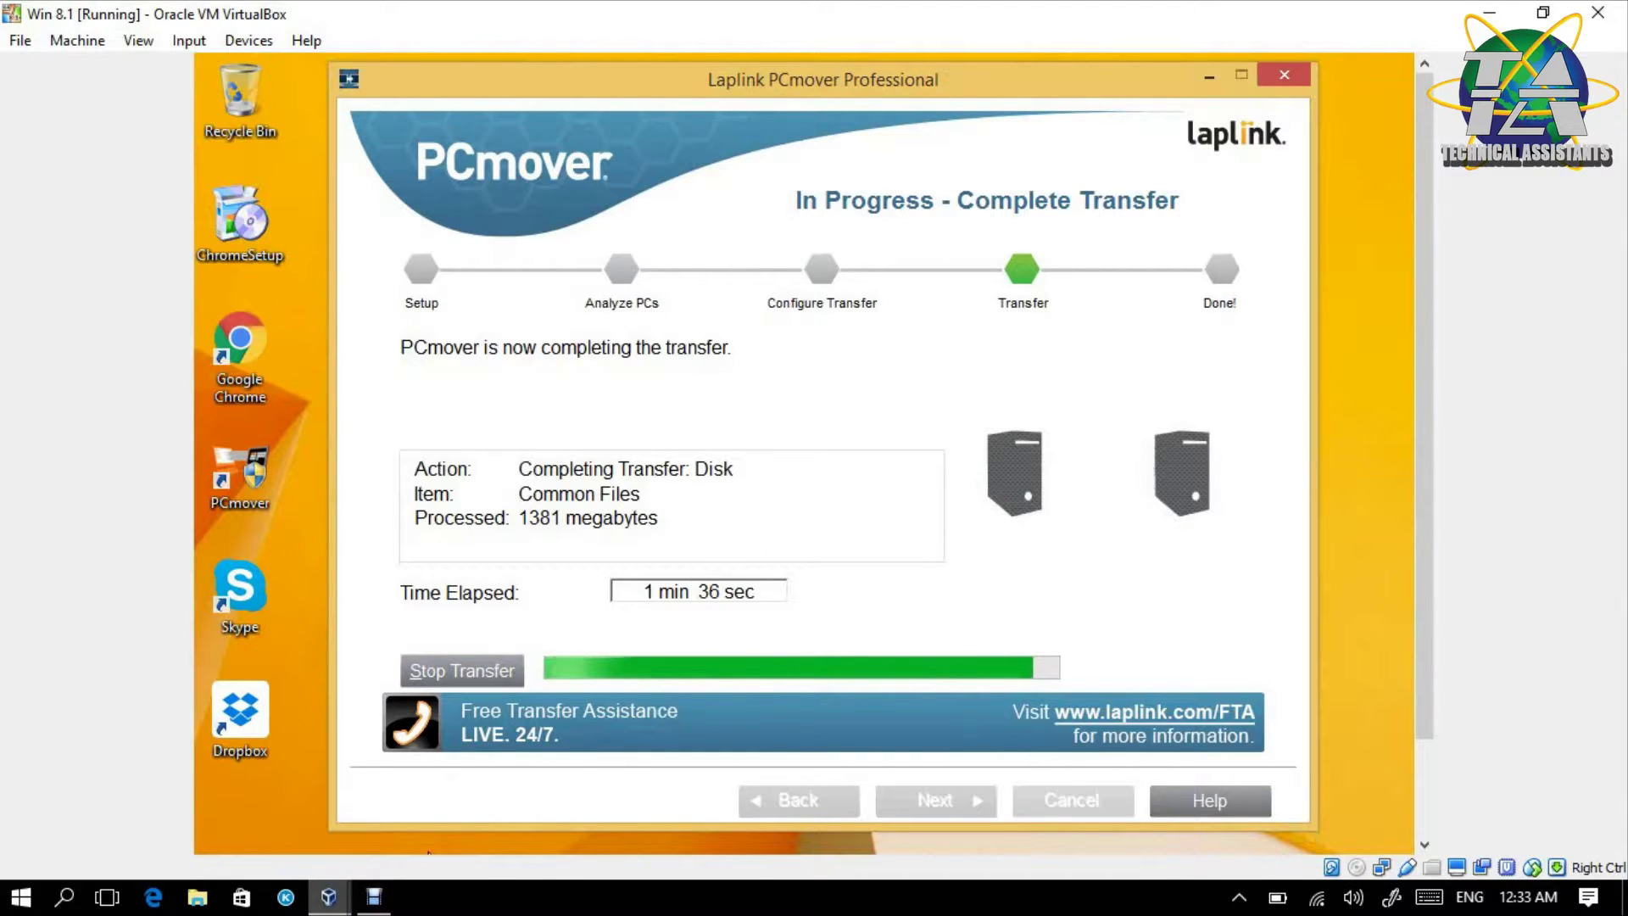
mouse_move(248, 778)
mouse_down()
mouse_move(297, 469)
mouse_move(273, 441)
mouse_move(258, 782)
mouse_up()
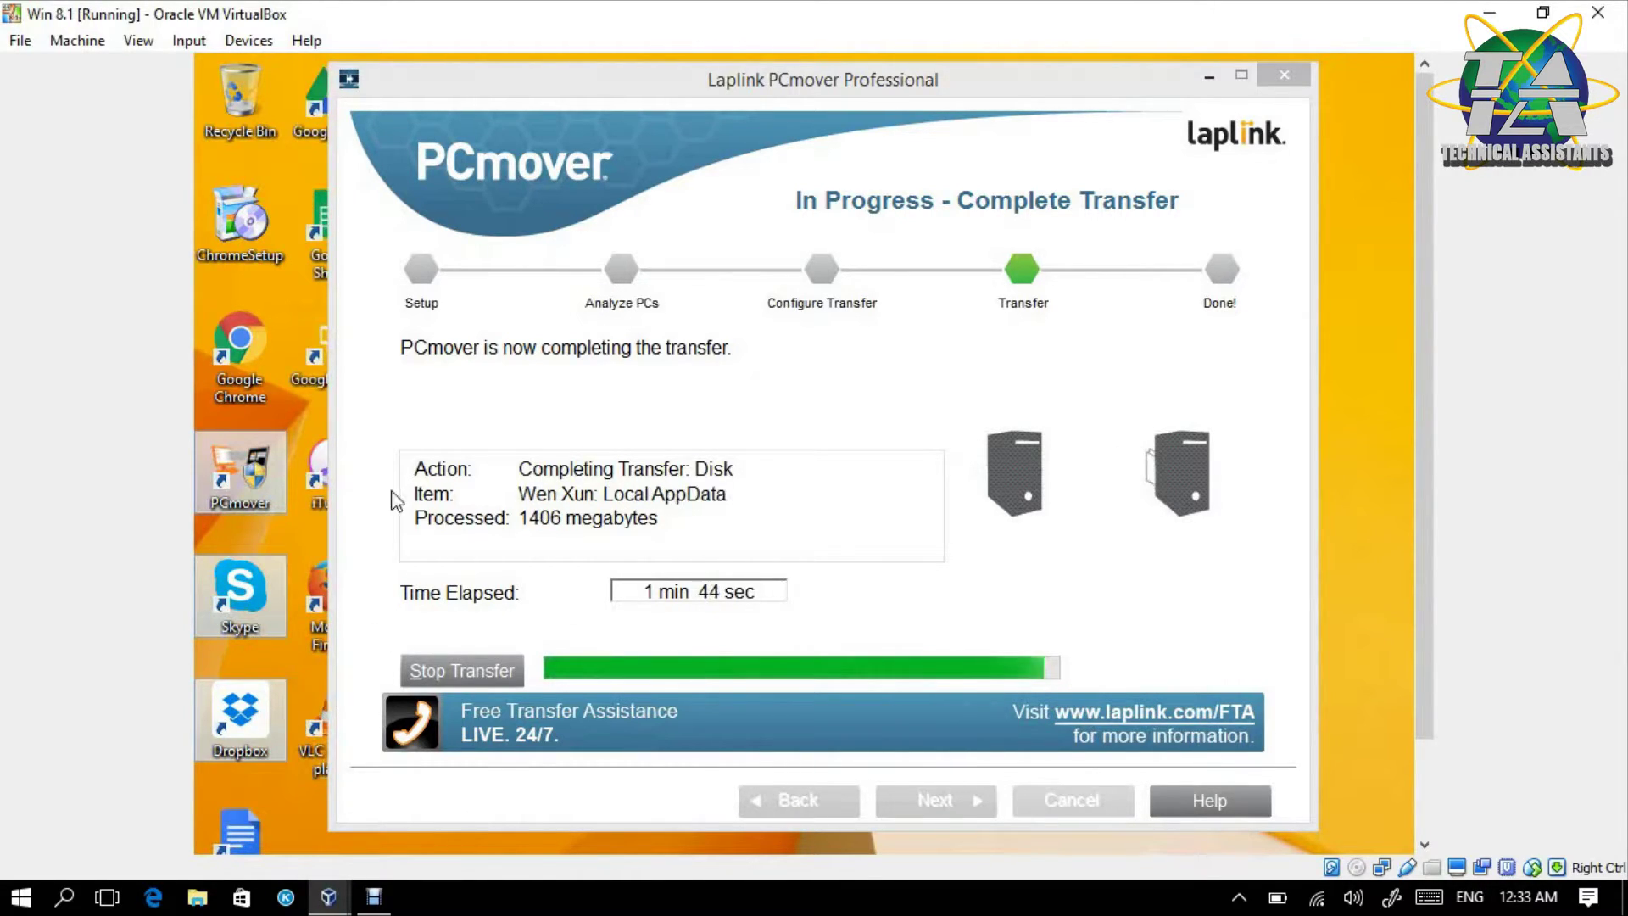
drag(577, 90, 654, 117)
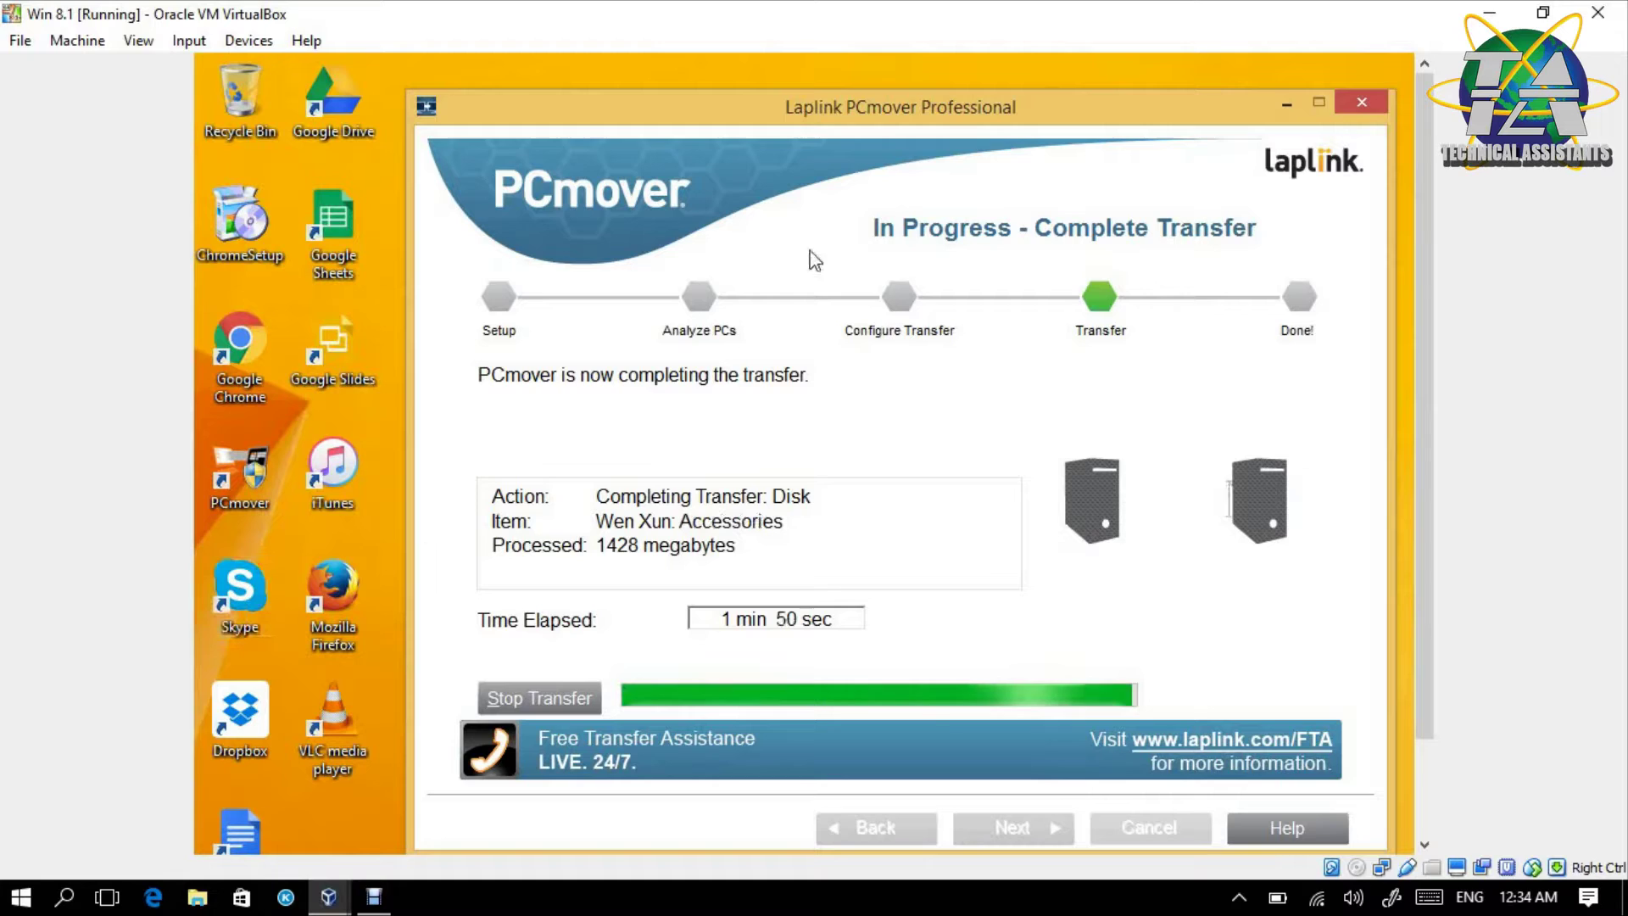
drag(897, 106, 897, 94)
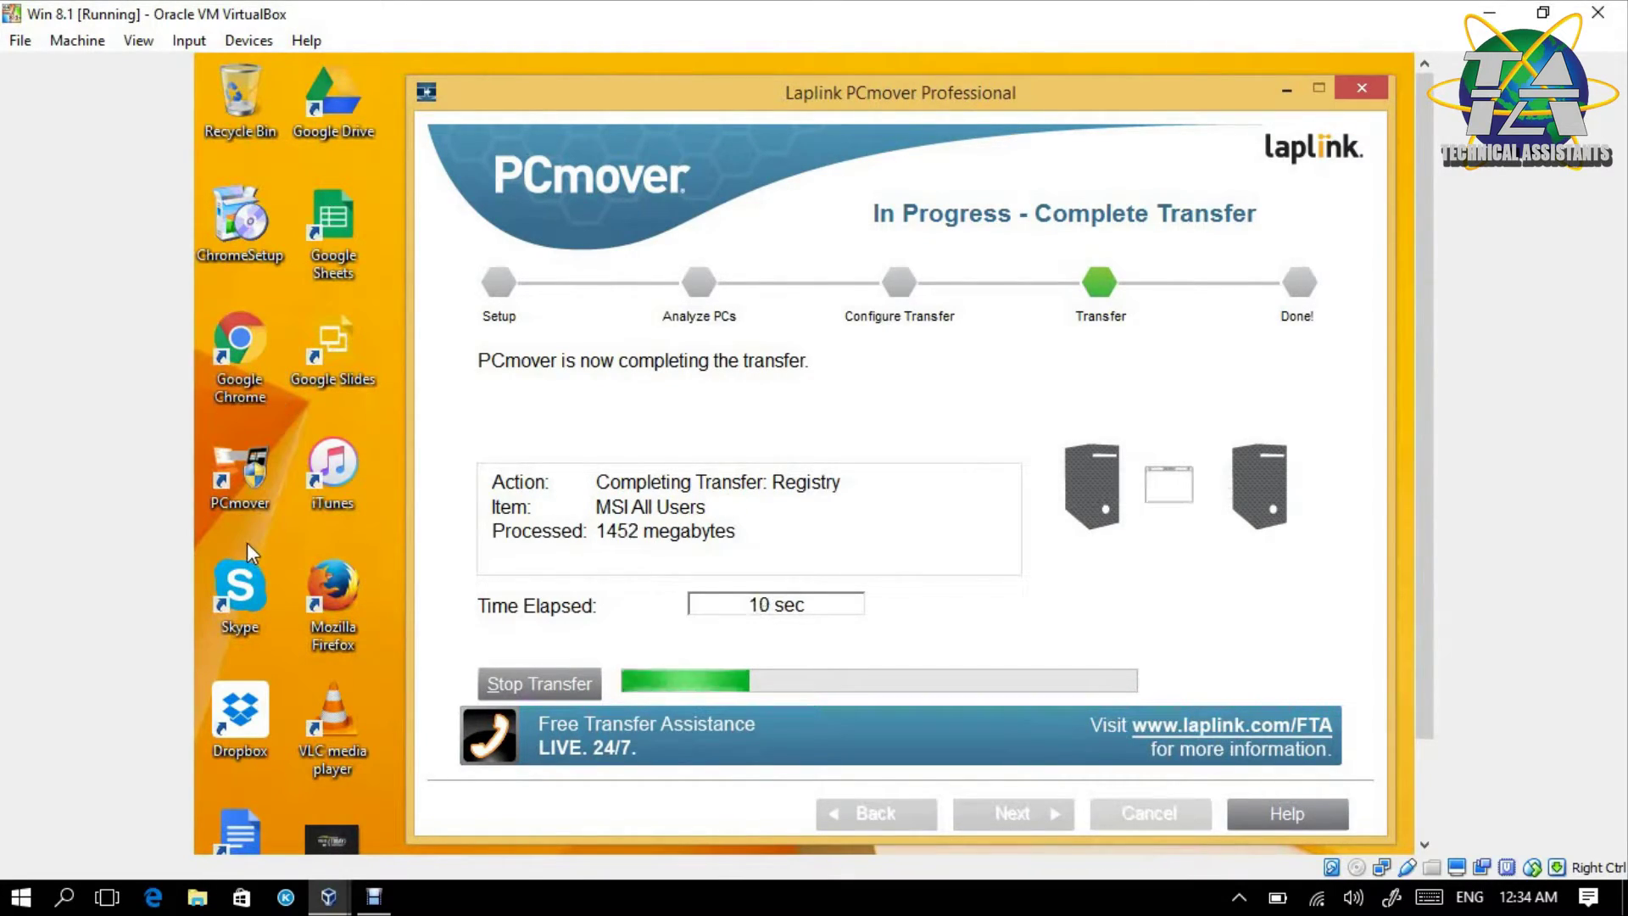
- Check the Windows 7 machine, then return to Win 8.1 where PCmover reports it is done
mouse_move(329, 898)
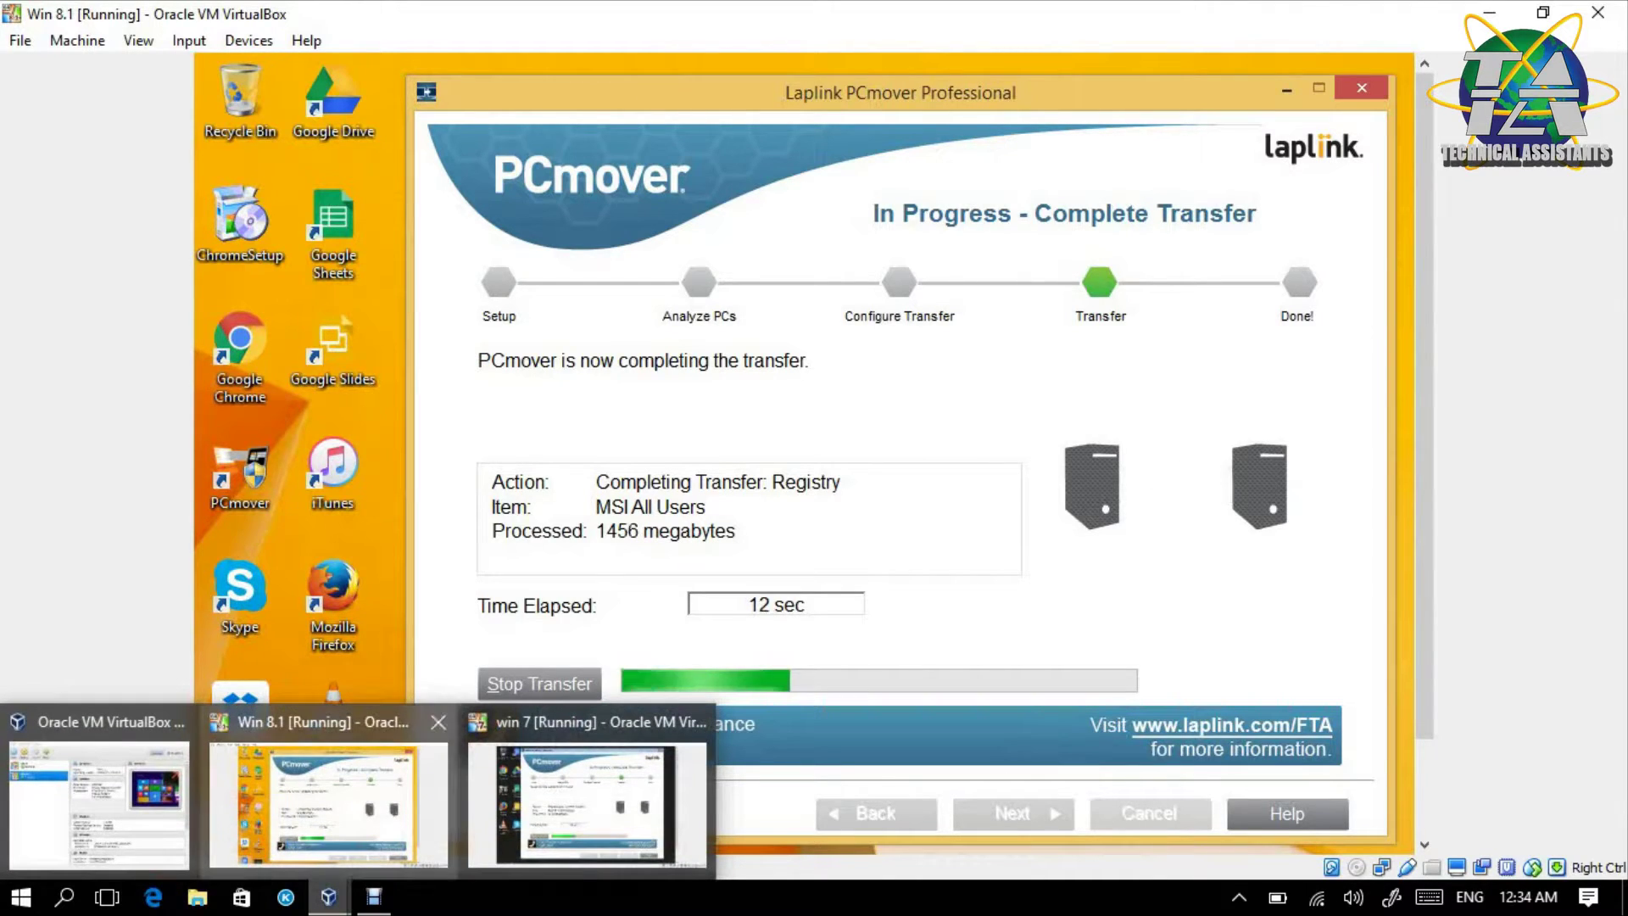
click(502, 797)
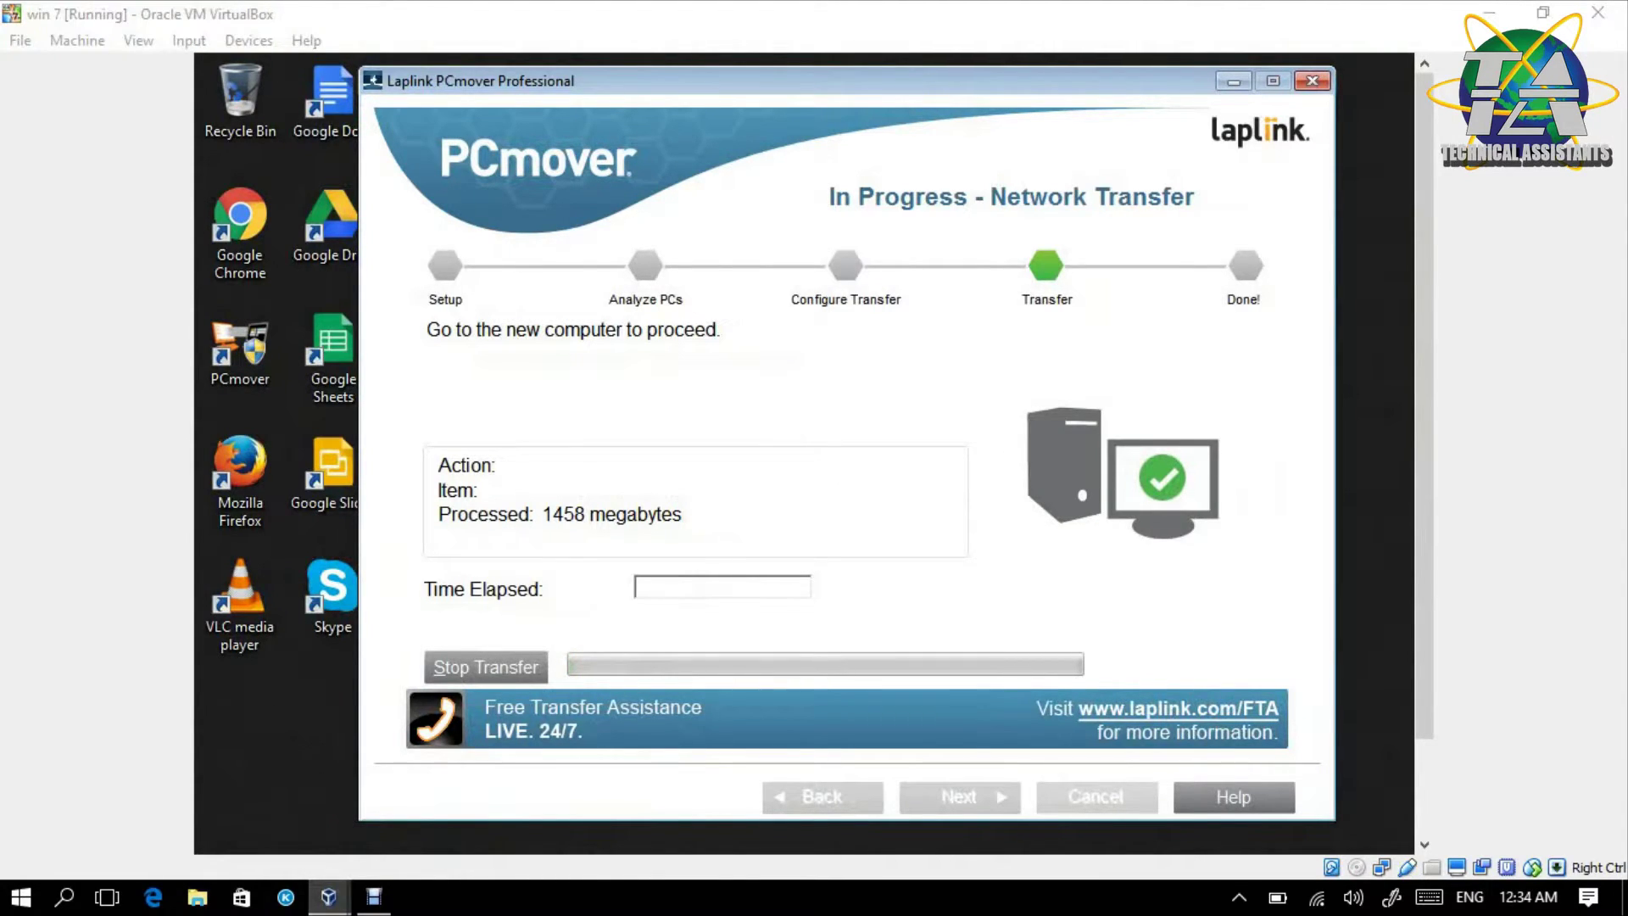
mouse_move(328, 897)
click(340, 839)
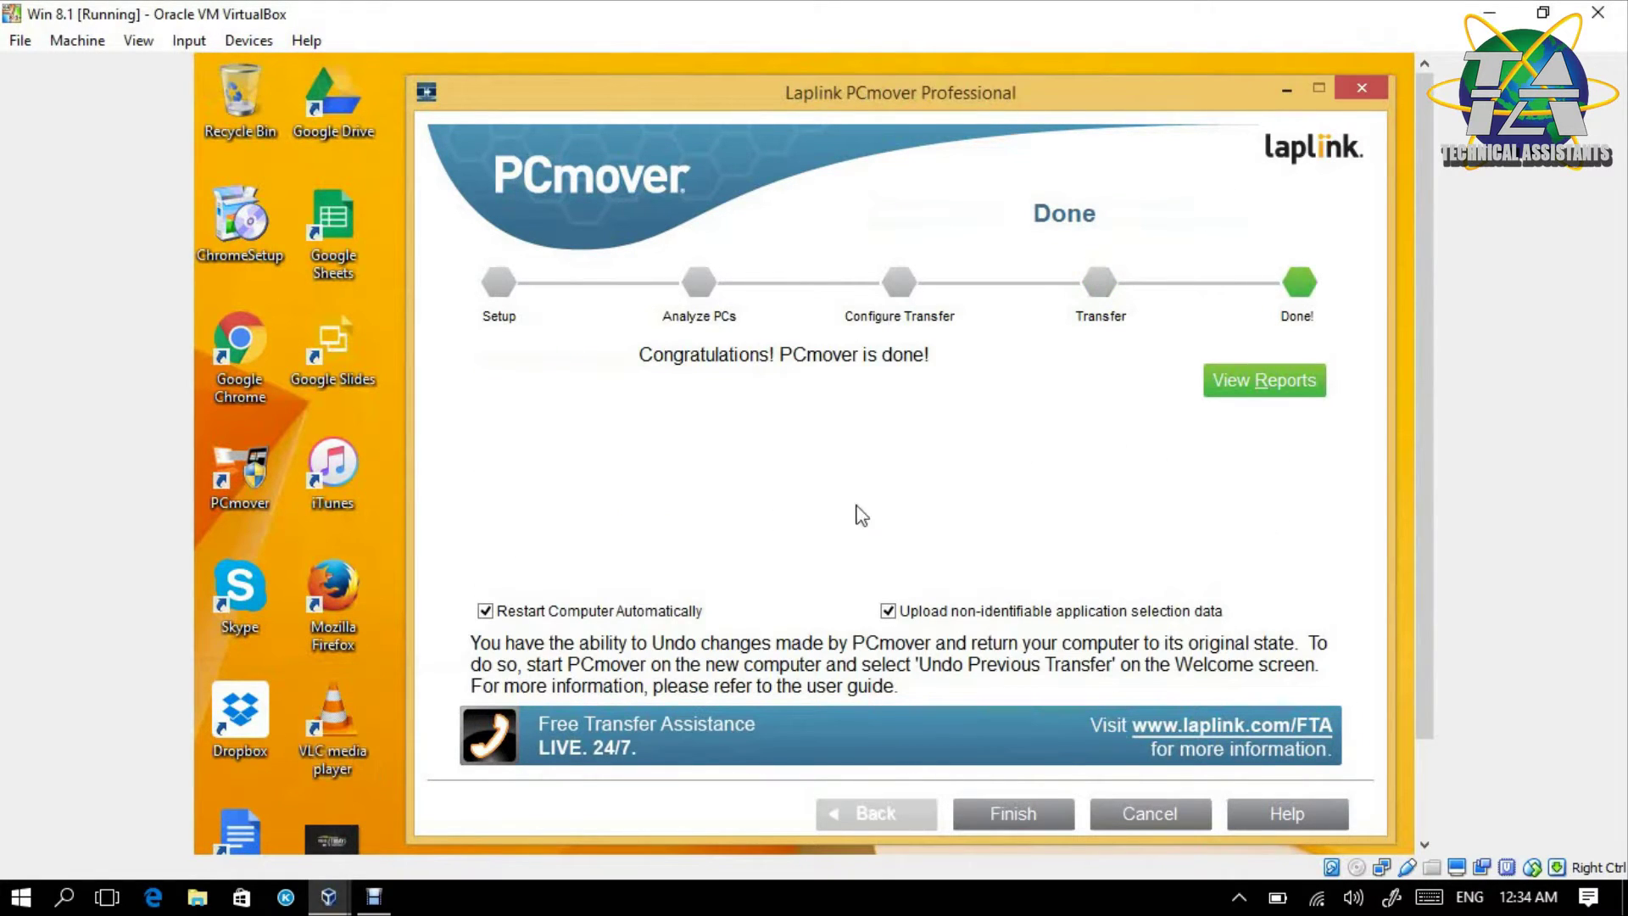
click(1217, 392)
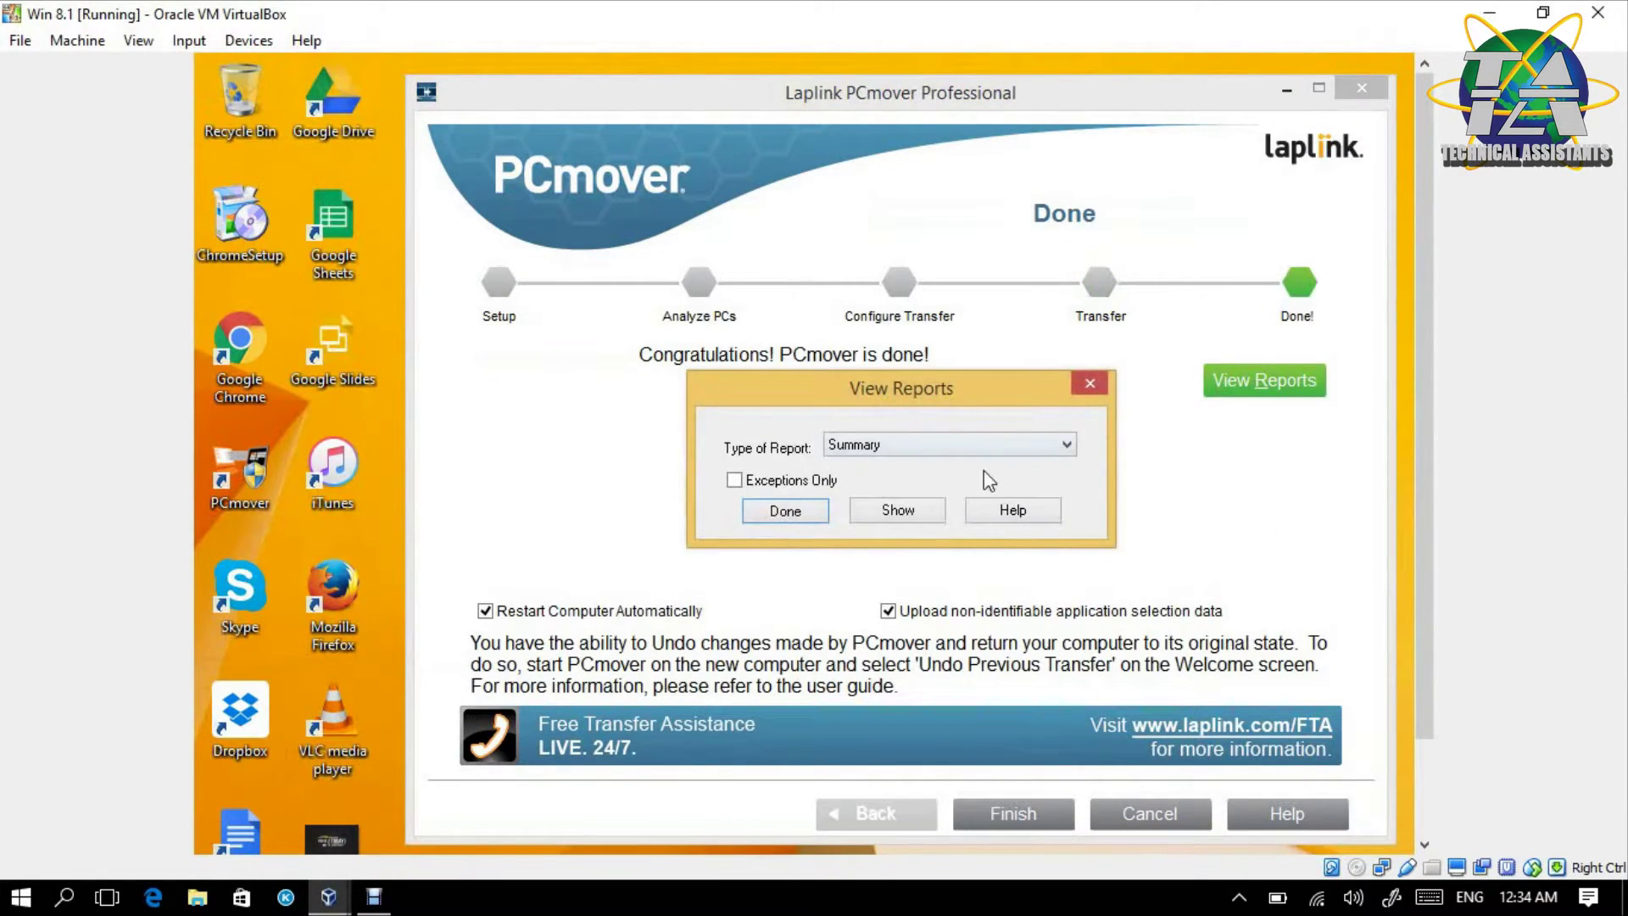
click(896, 512)
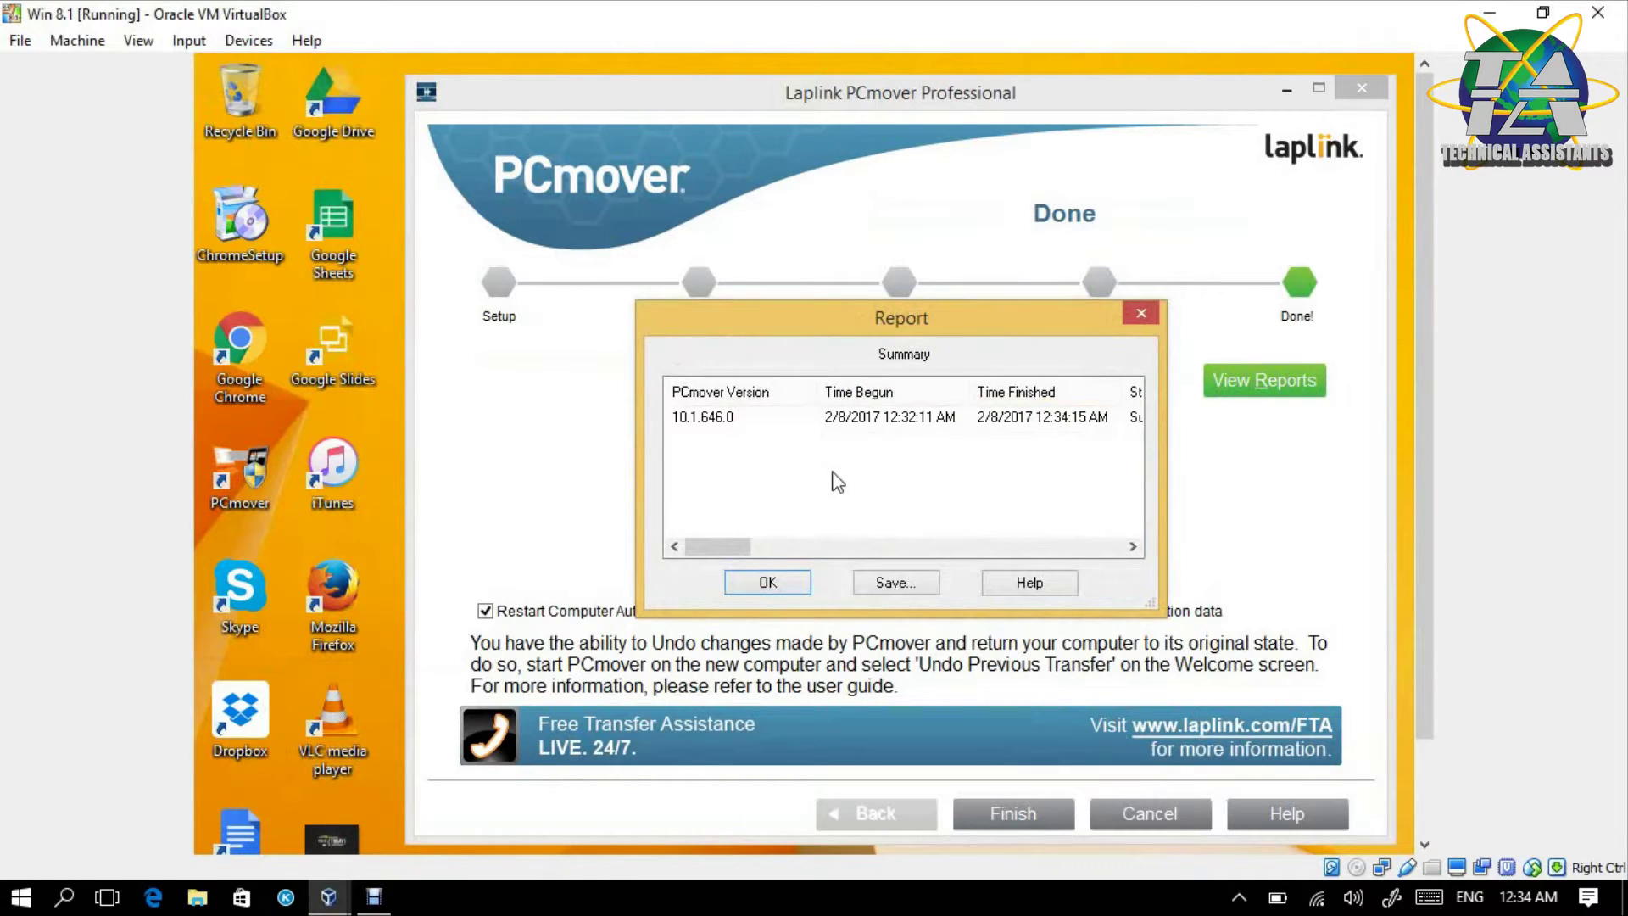
drag(731, 556, 1124, 551)
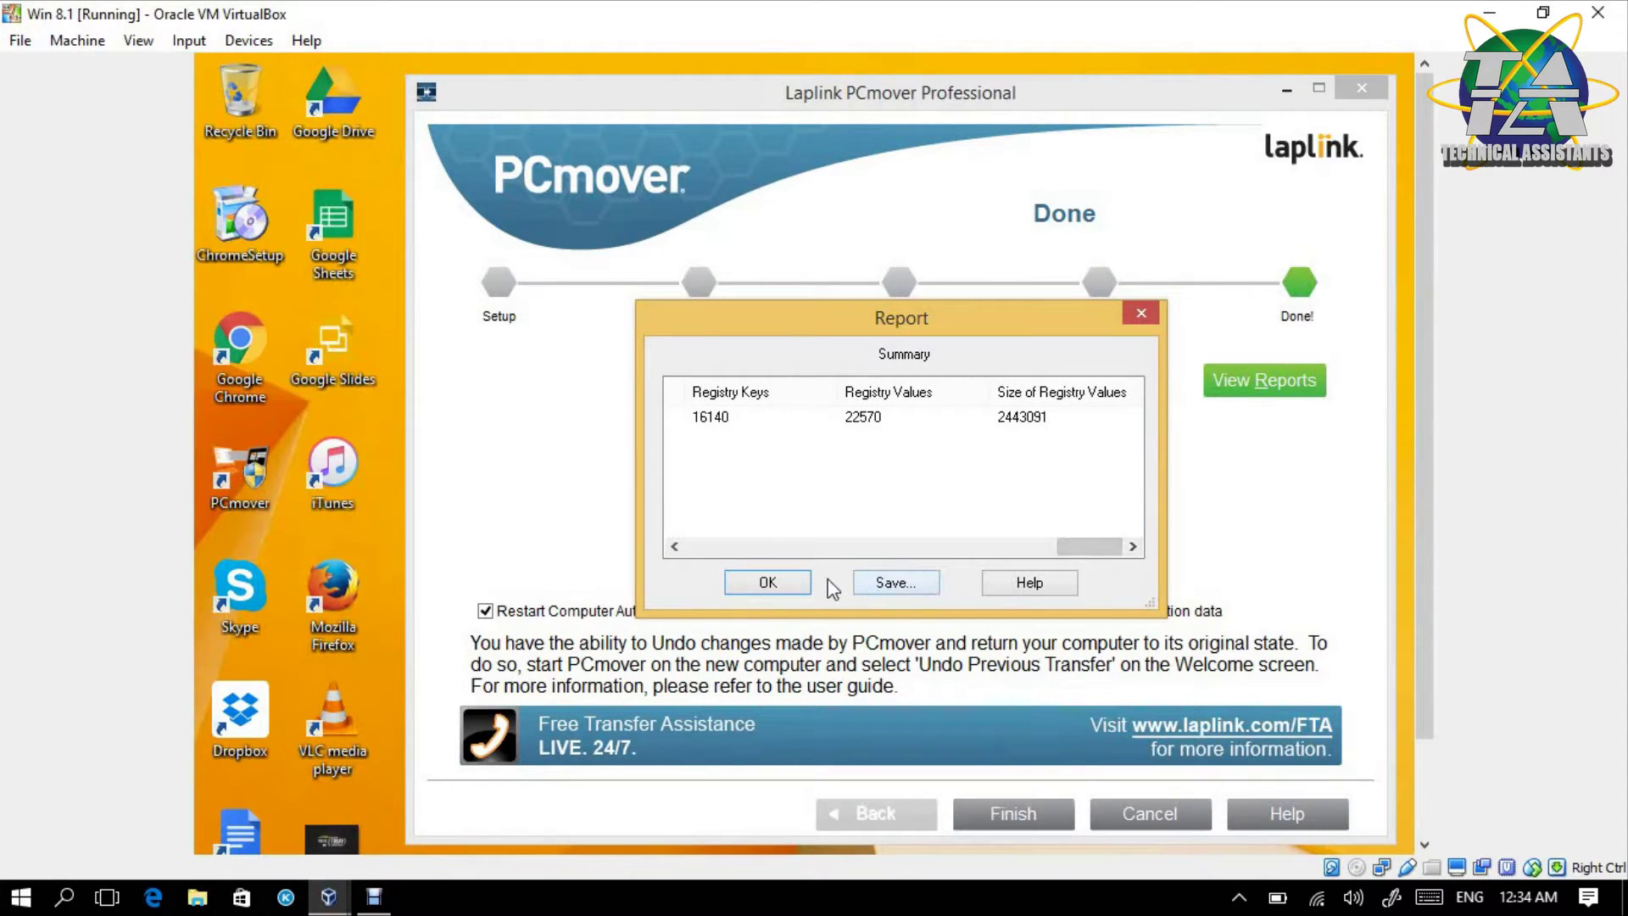
click(766, 583)
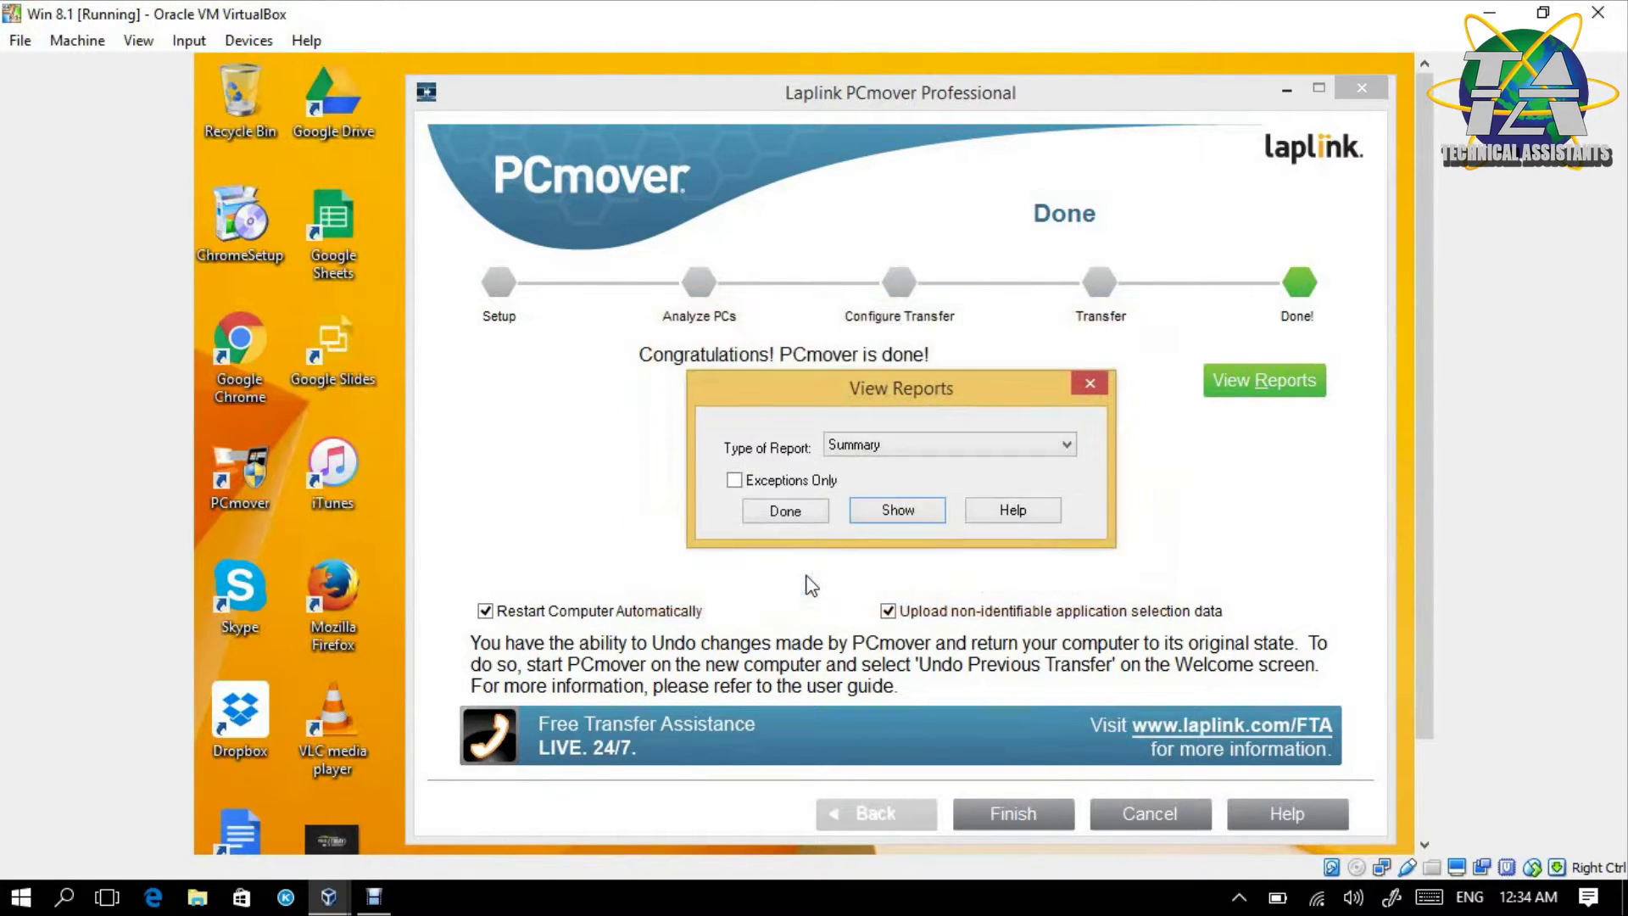
click(821, 512)
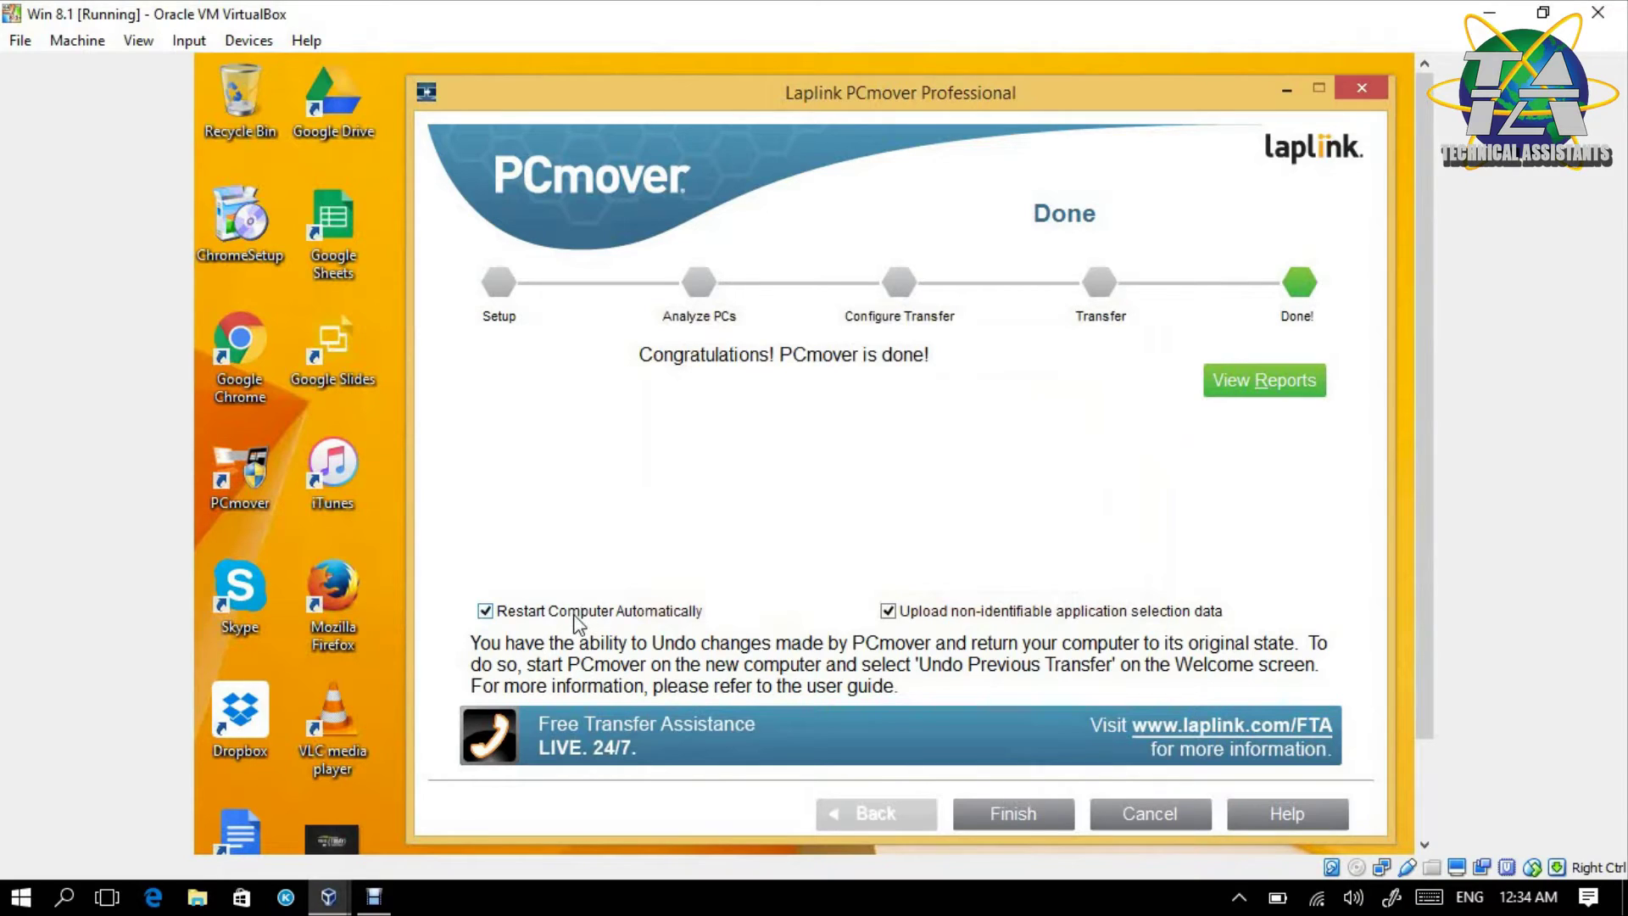
- Finish the Win 8.1 wizard so it restarts, then bring the win 7 VM window forward
click(1031, 812)
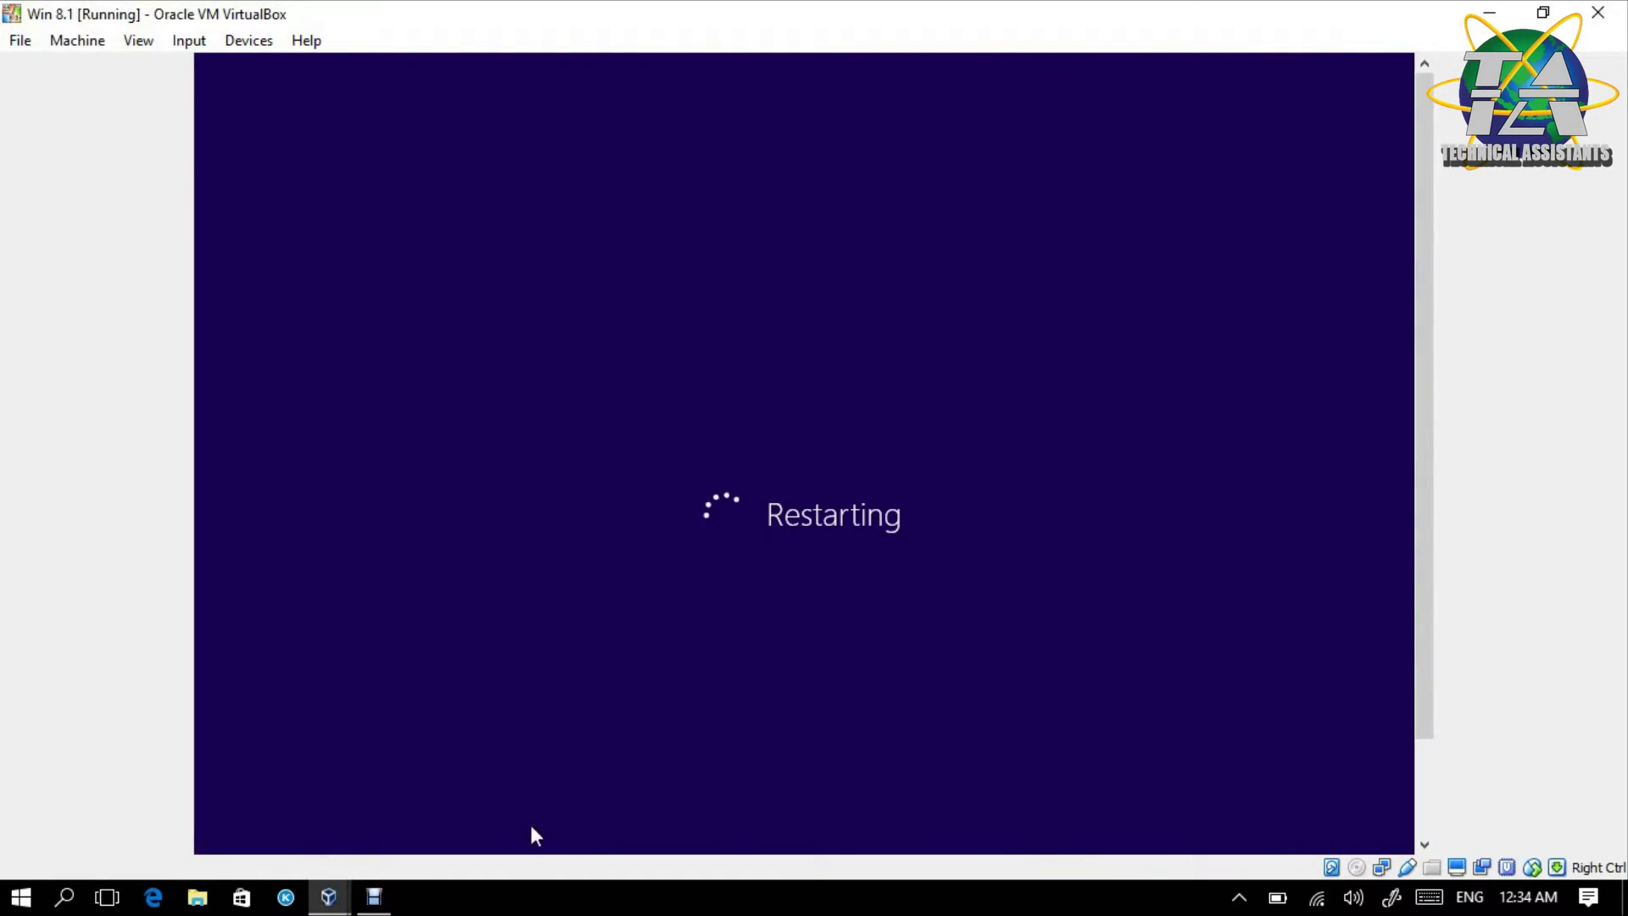
click(330, 897)
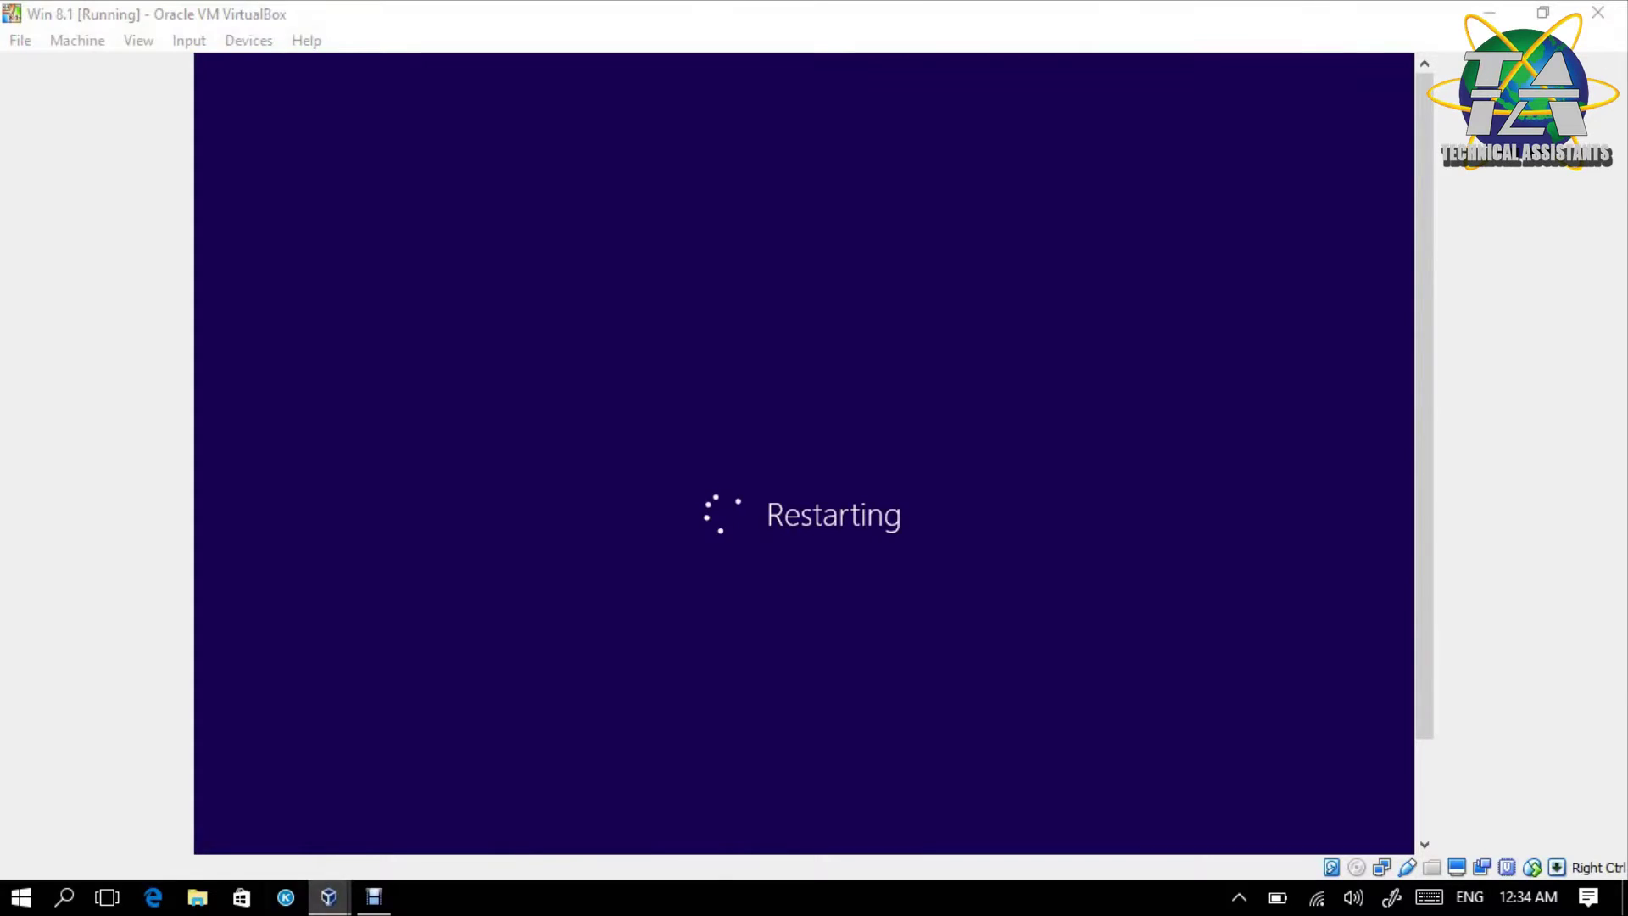
mouse_move(586, 801)
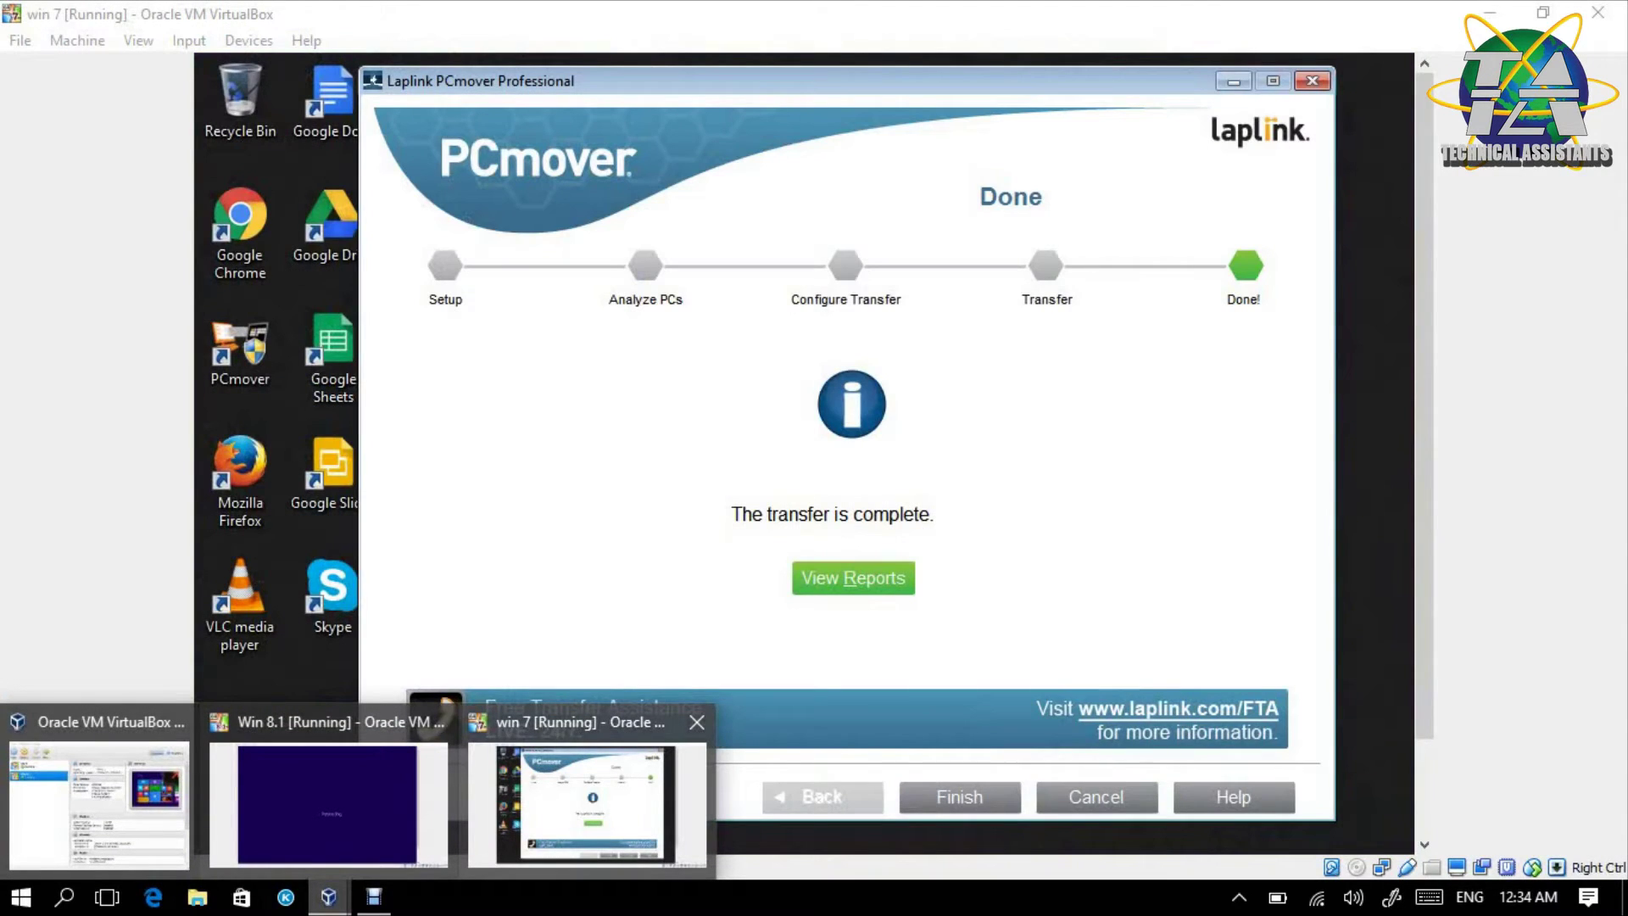
click(587, 801)
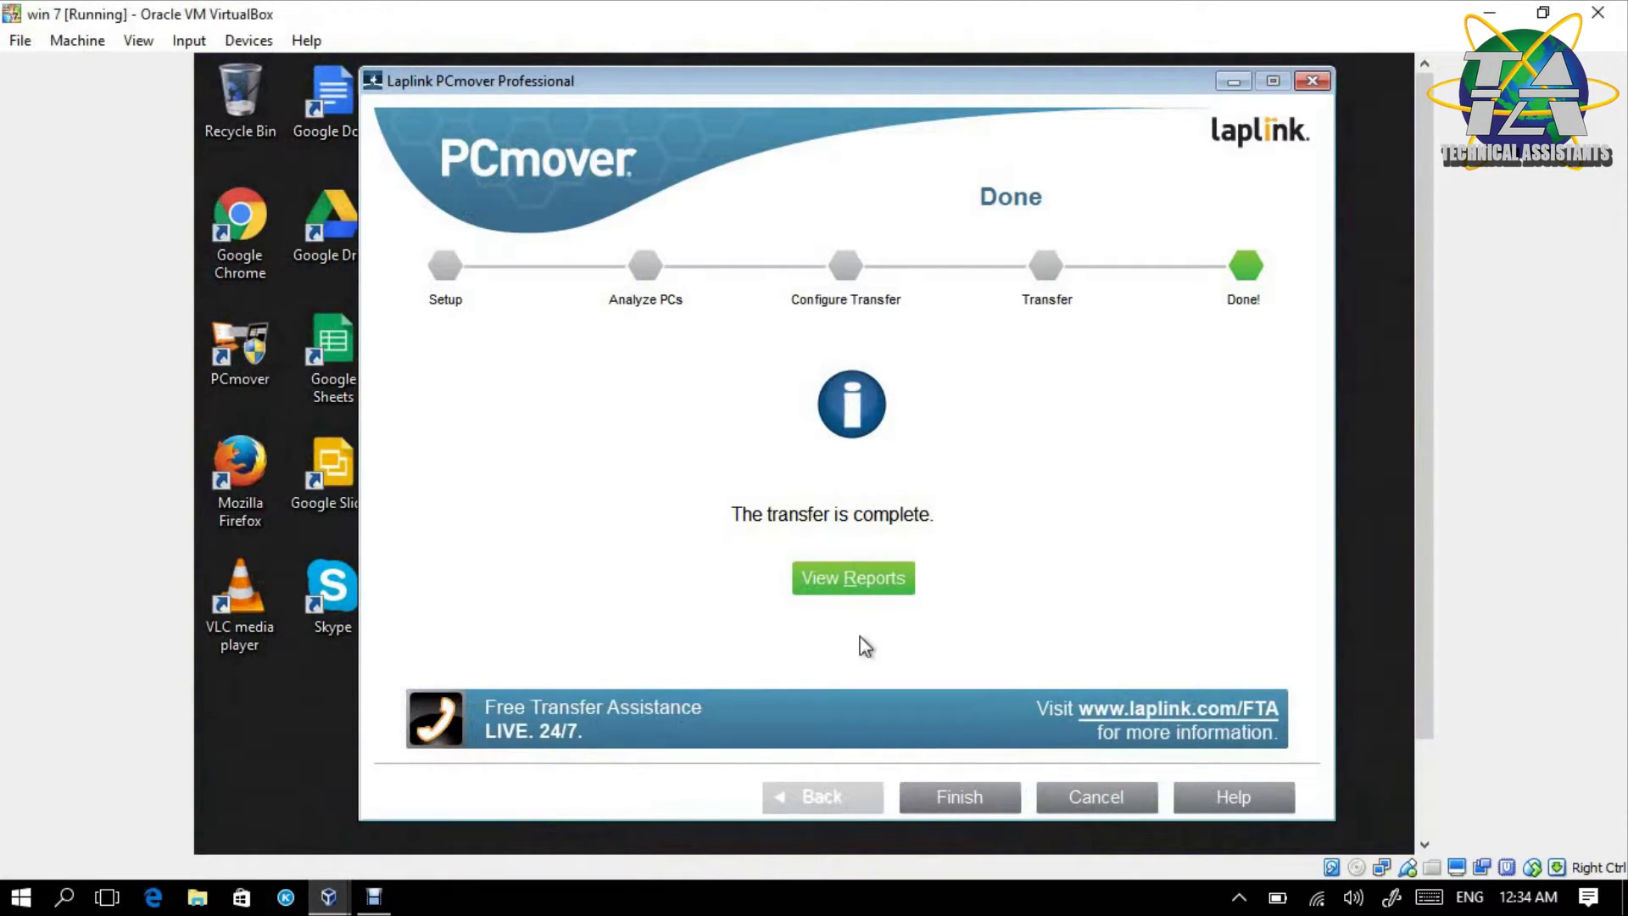
- Finish the win 7 transfer wizard and relaunch PCmover with administrator approval
click(959, 791)
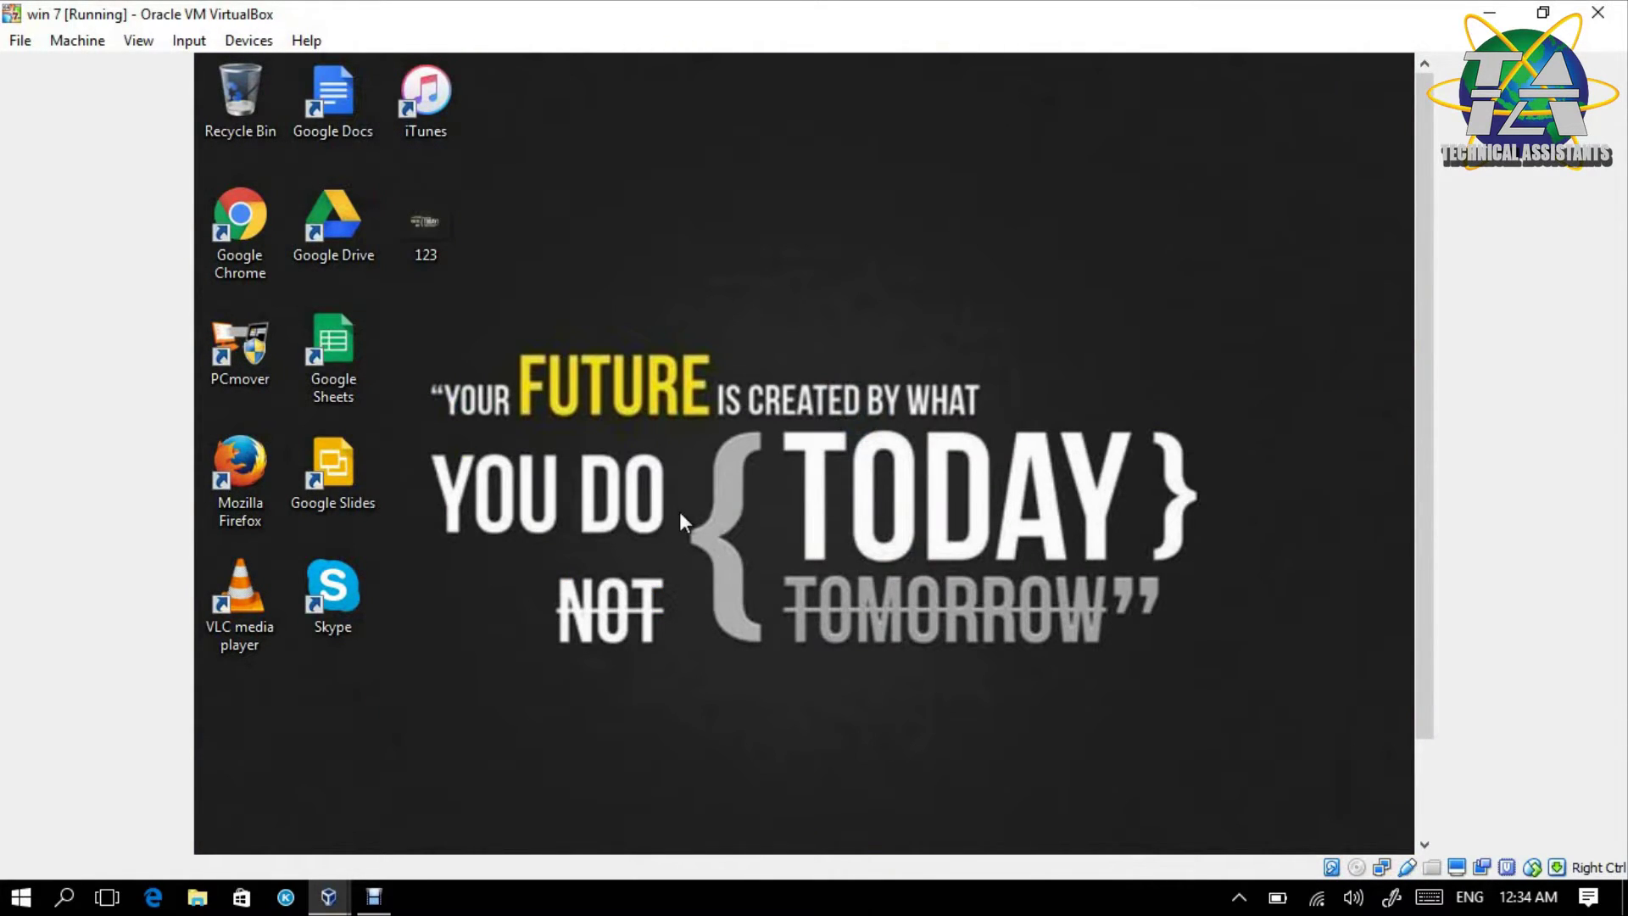
double_click(253, 374)
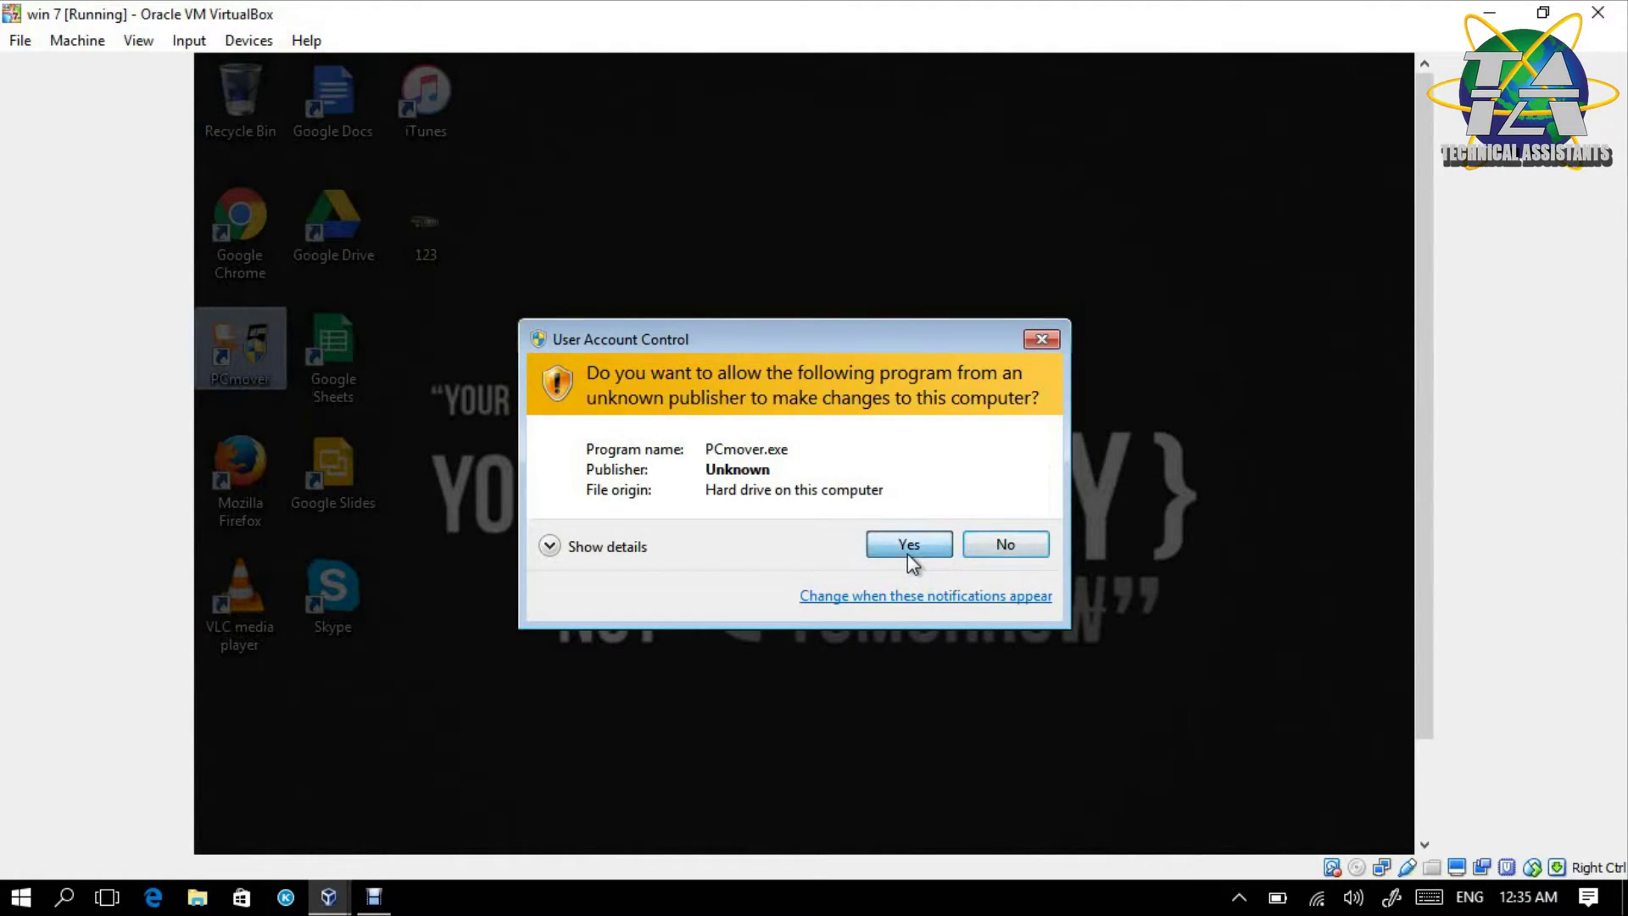
click(908, 553)
right_click(814, 338)
click(867, 405)
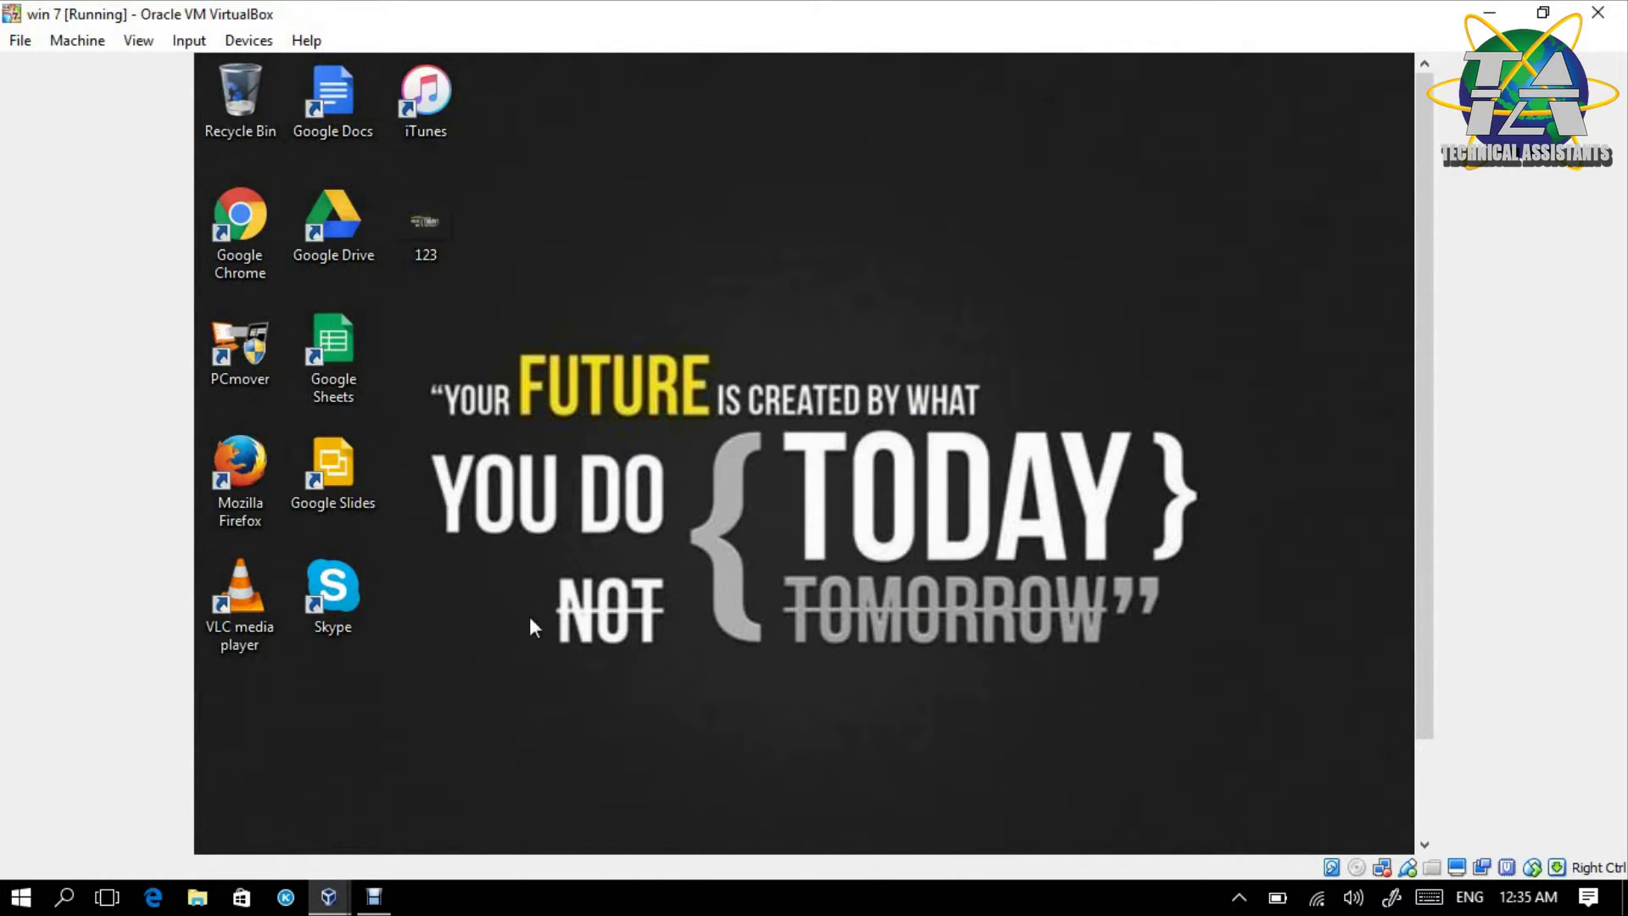
- On win 7 choose PC to PC Transfer, acknowledge it, mark it Old, then switch to Win 8.1
mouse_move(329, 897)
mouse_move(329, 804)
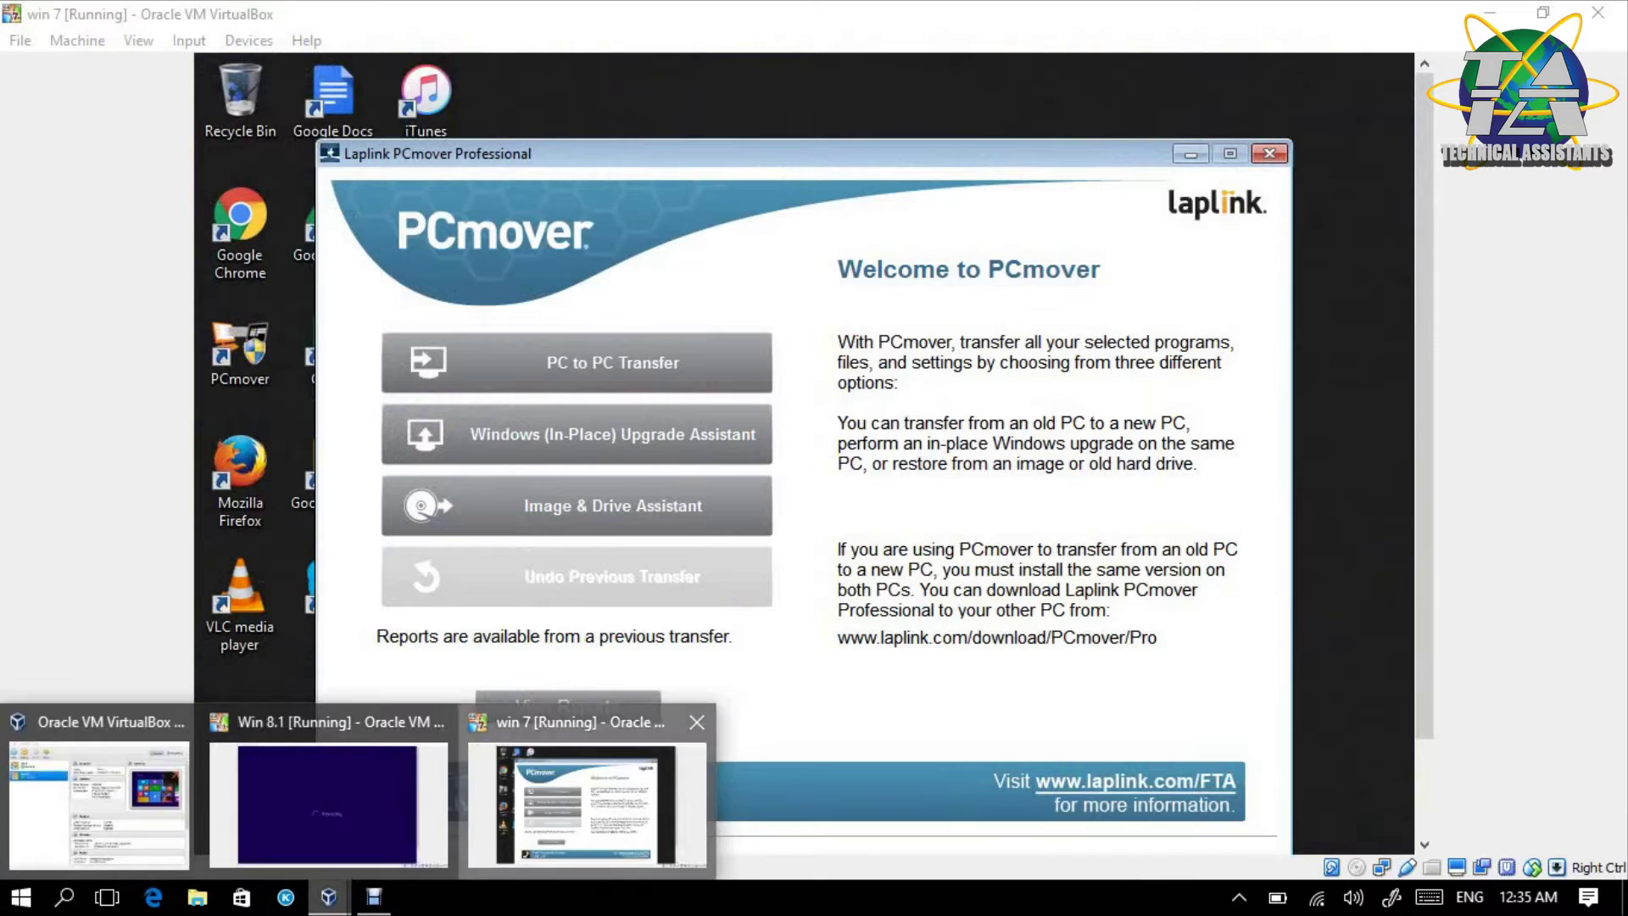
click(587, 804)
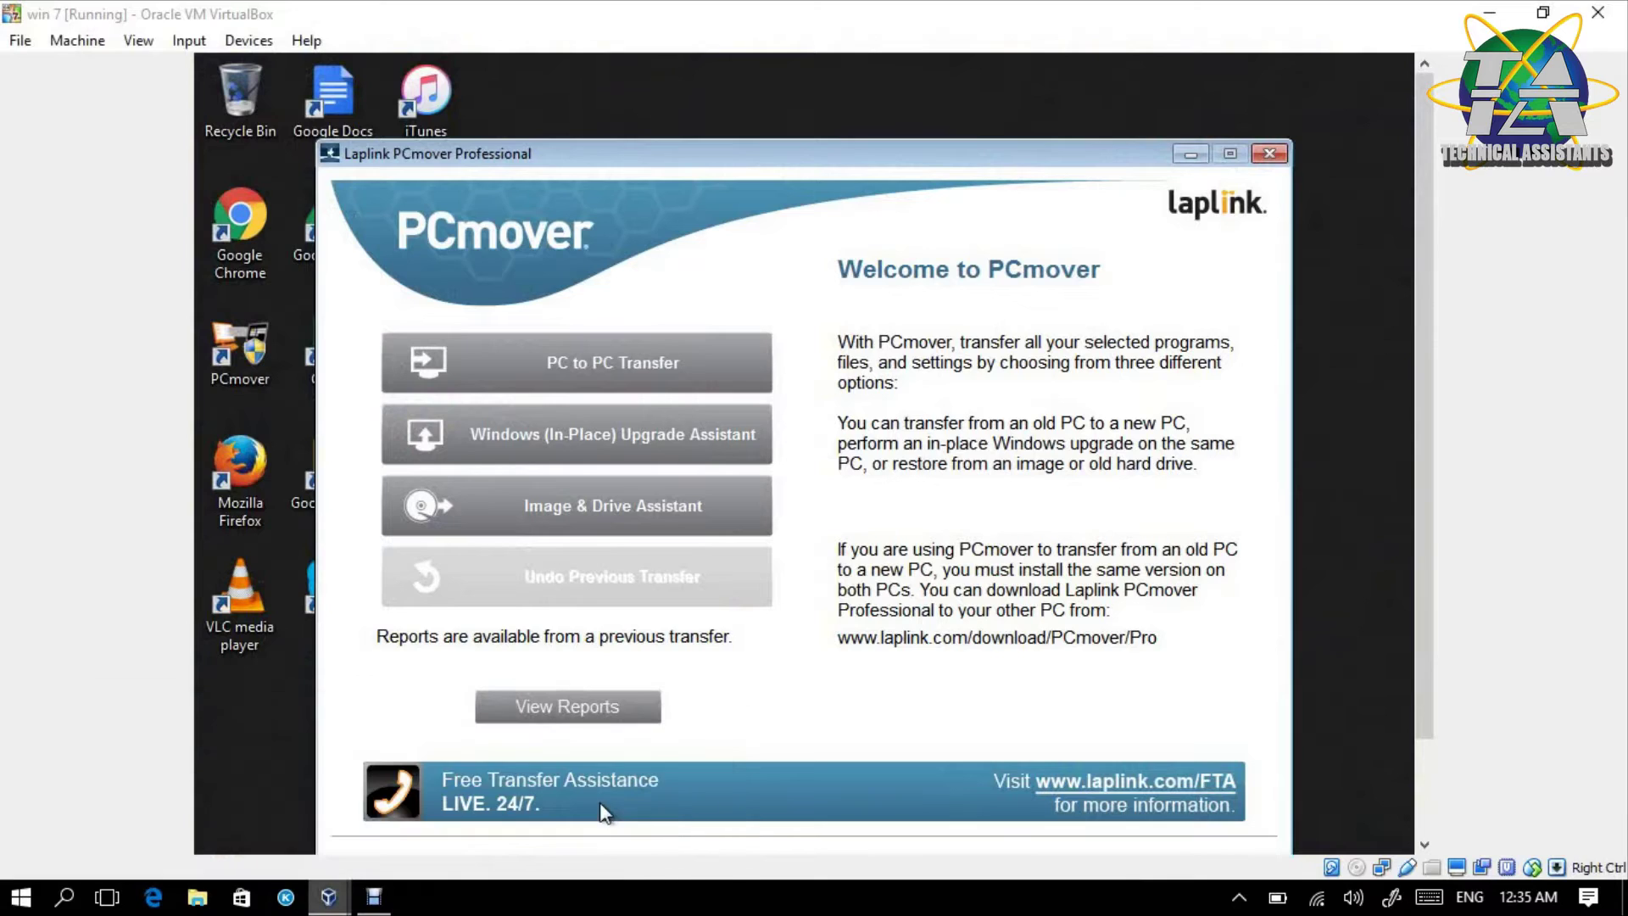
drag(783, 151, 820, 98)
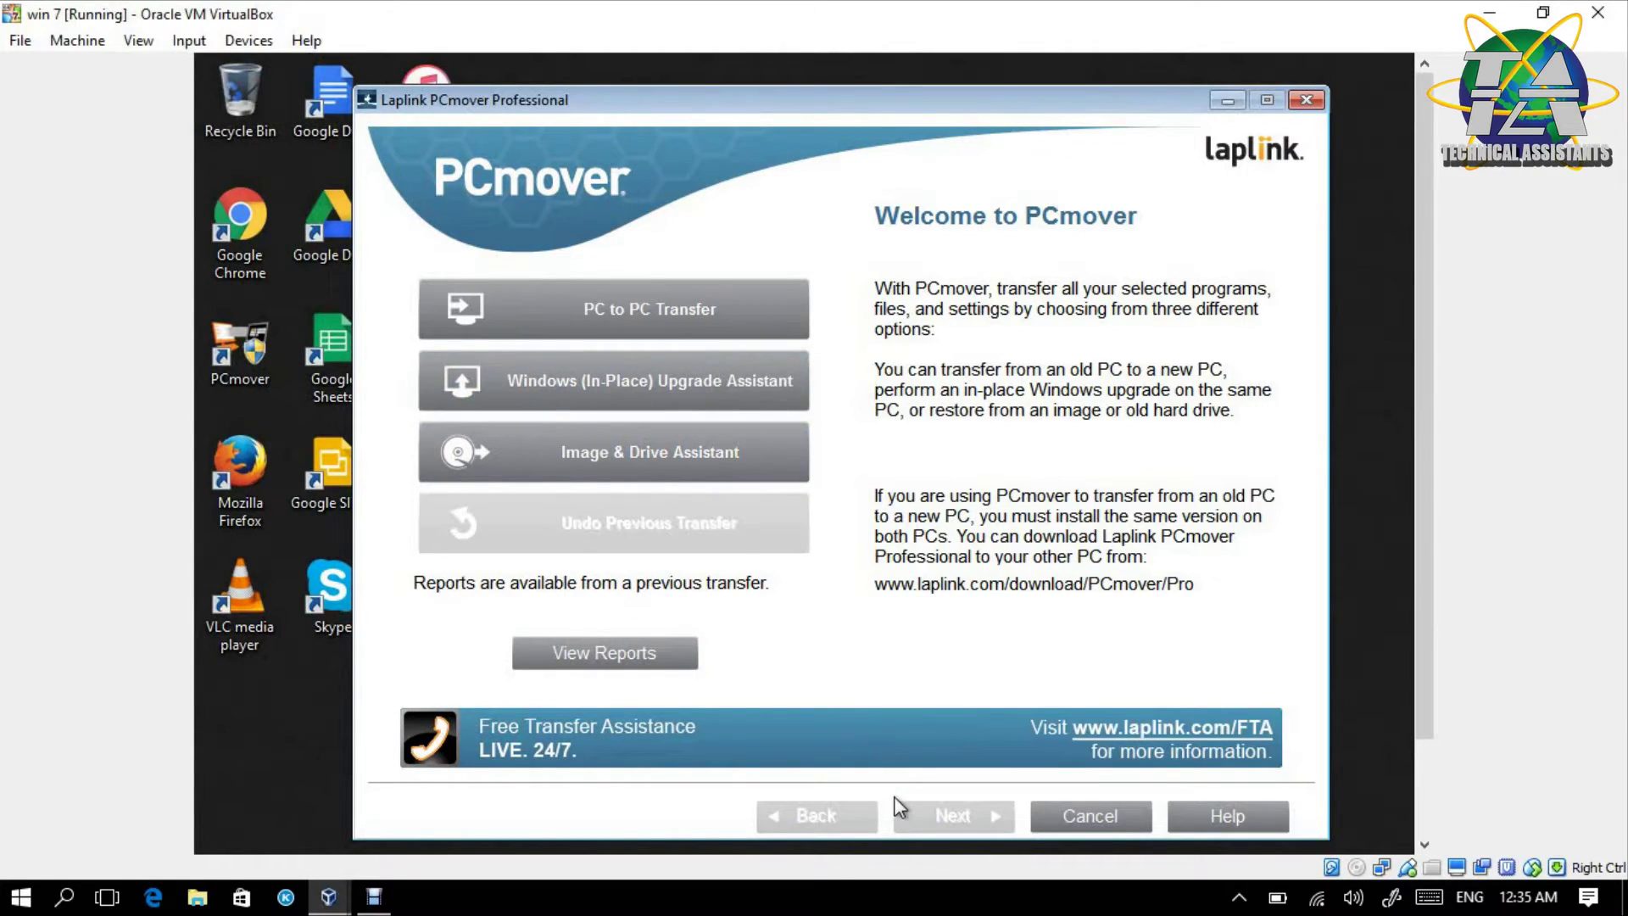
click(637, 335)
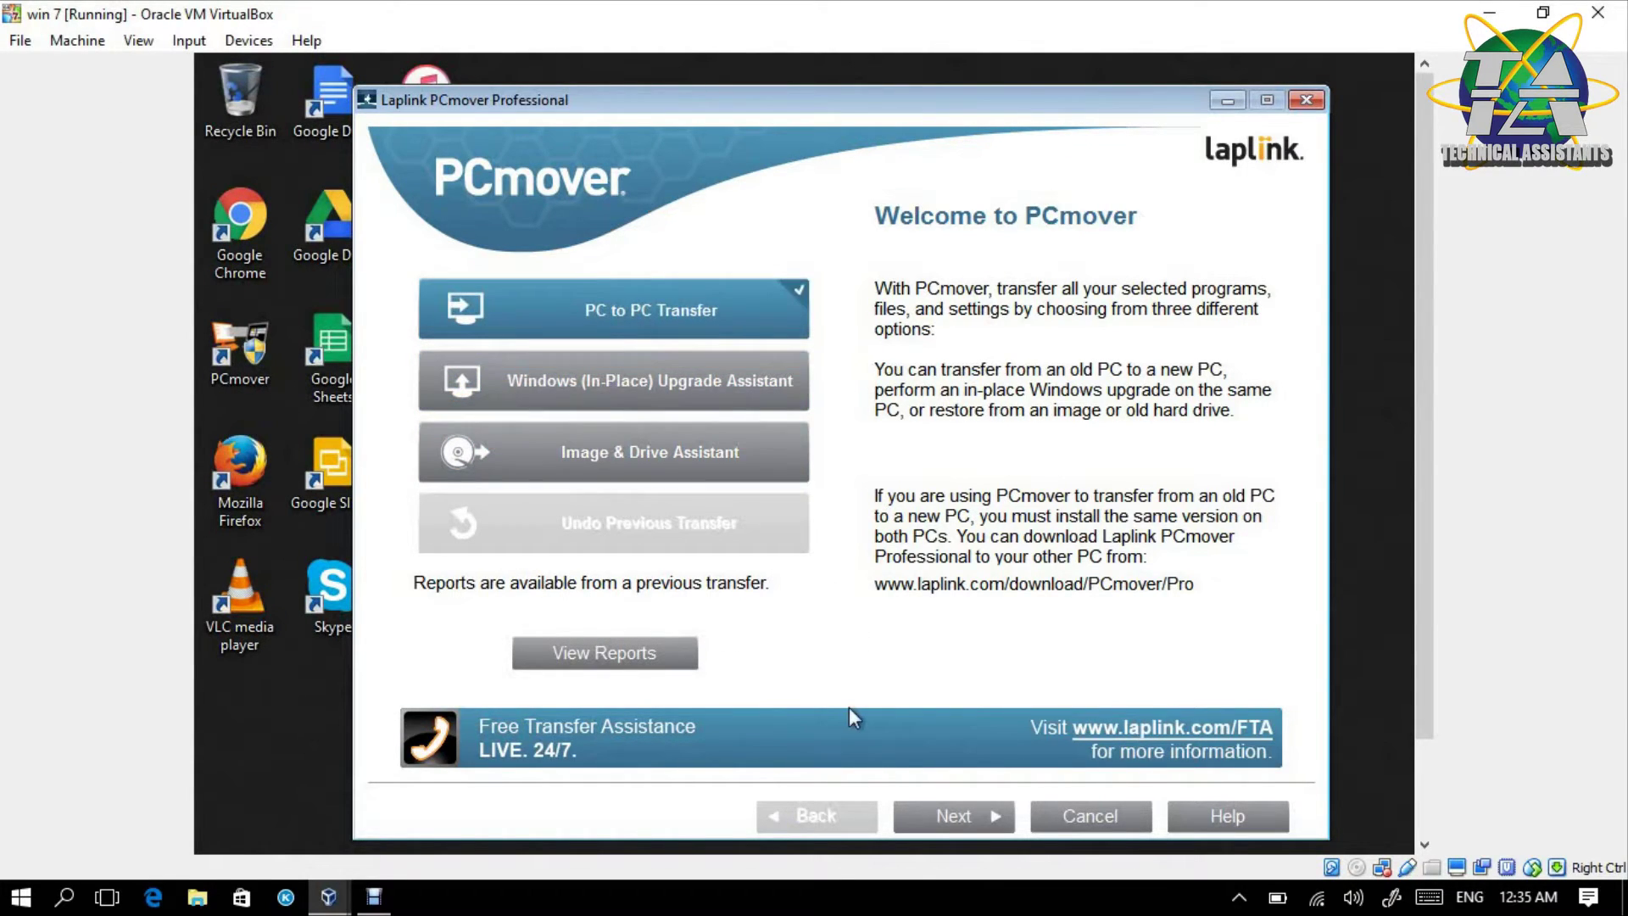
click(951, 821)
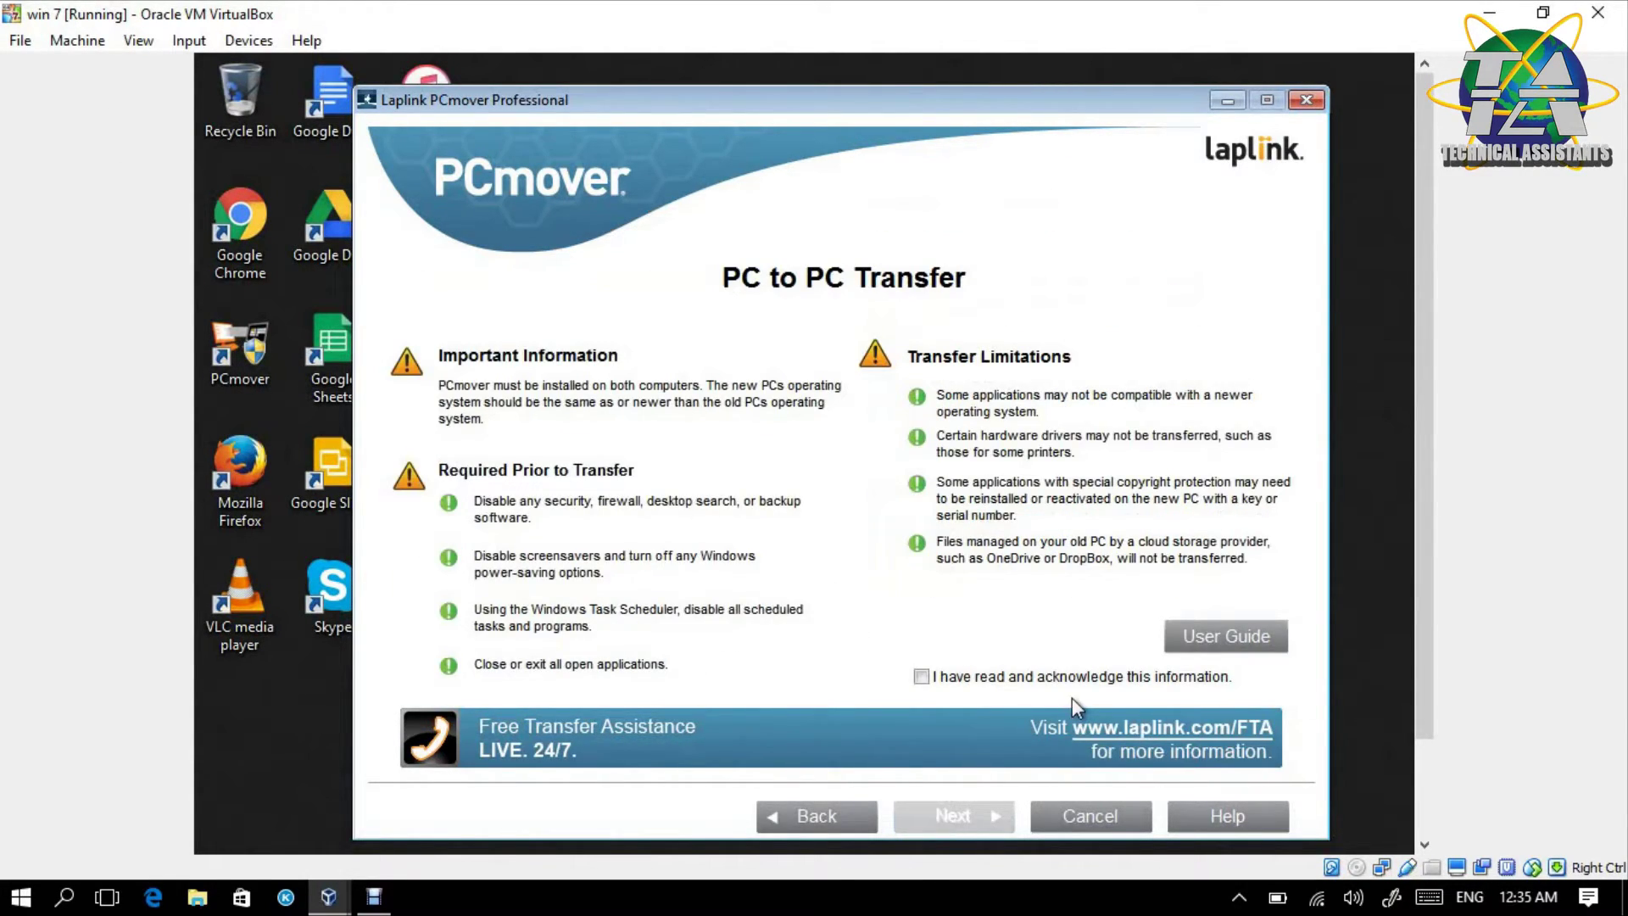
click(1068, 685)
click(969, 810)
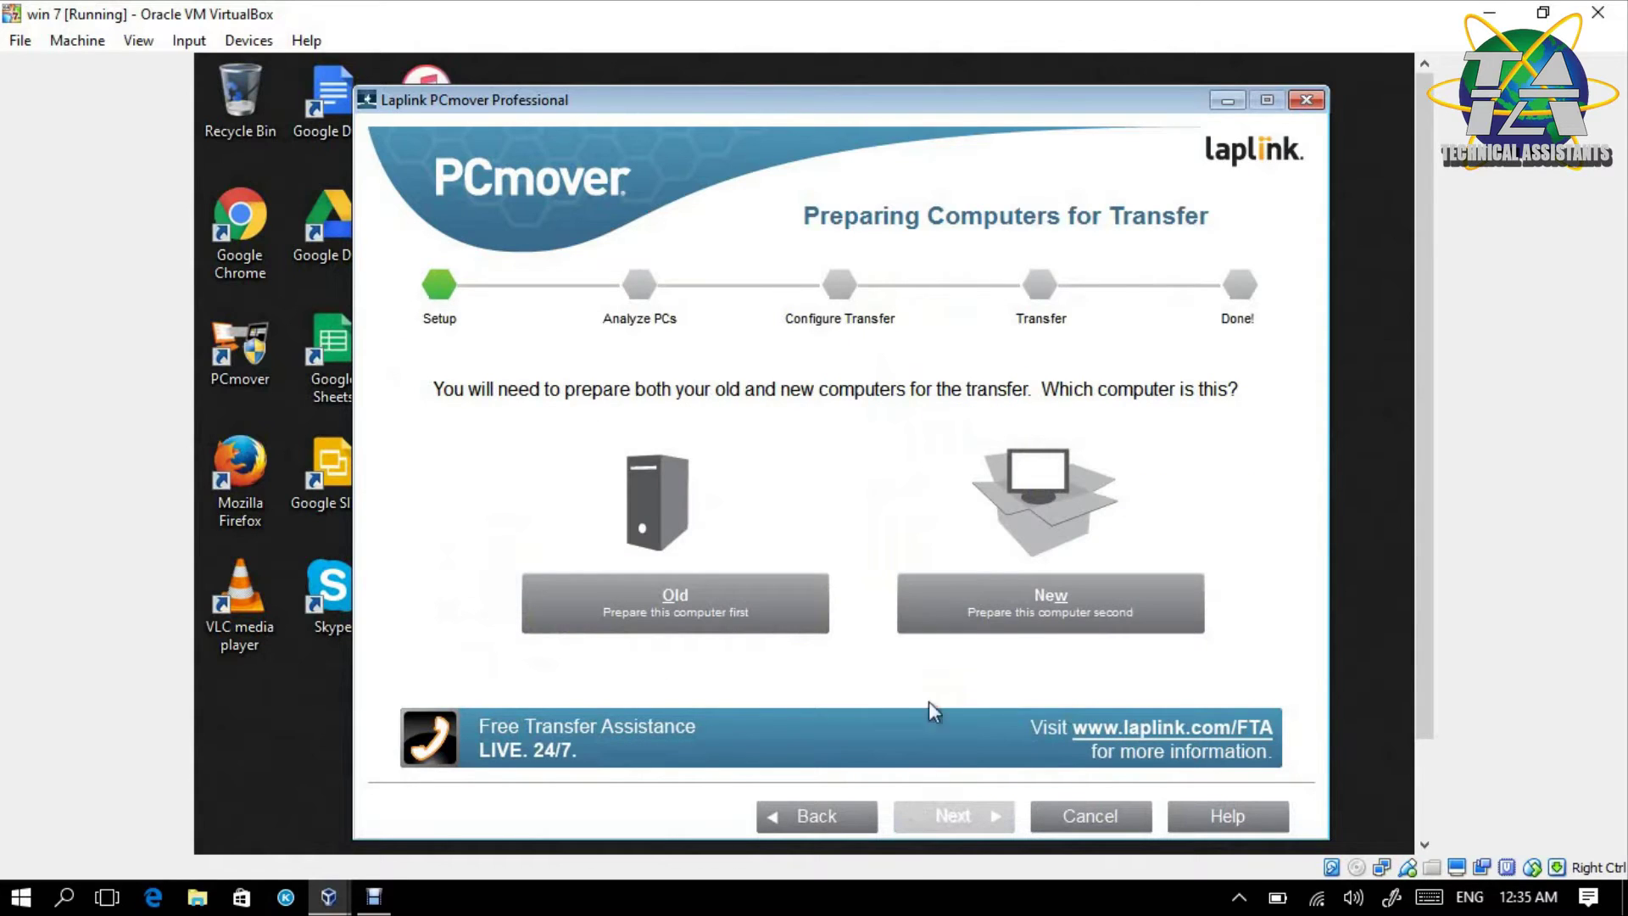
click(655, 603)
click(925, 820)
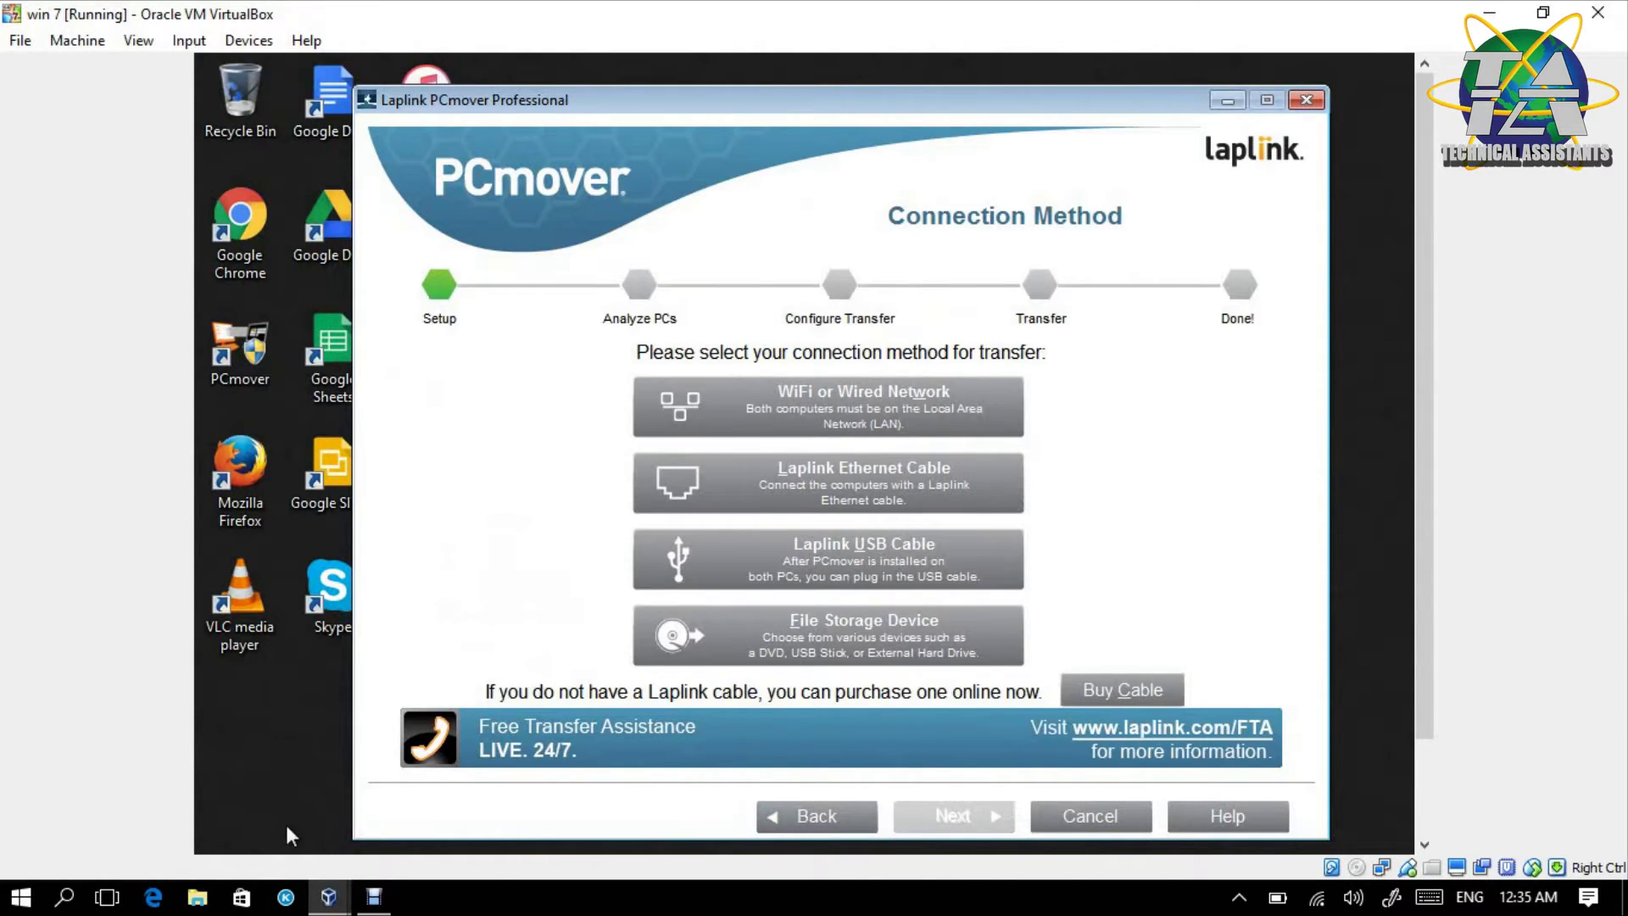
mouse_move(328, 898)
click(388, 809)
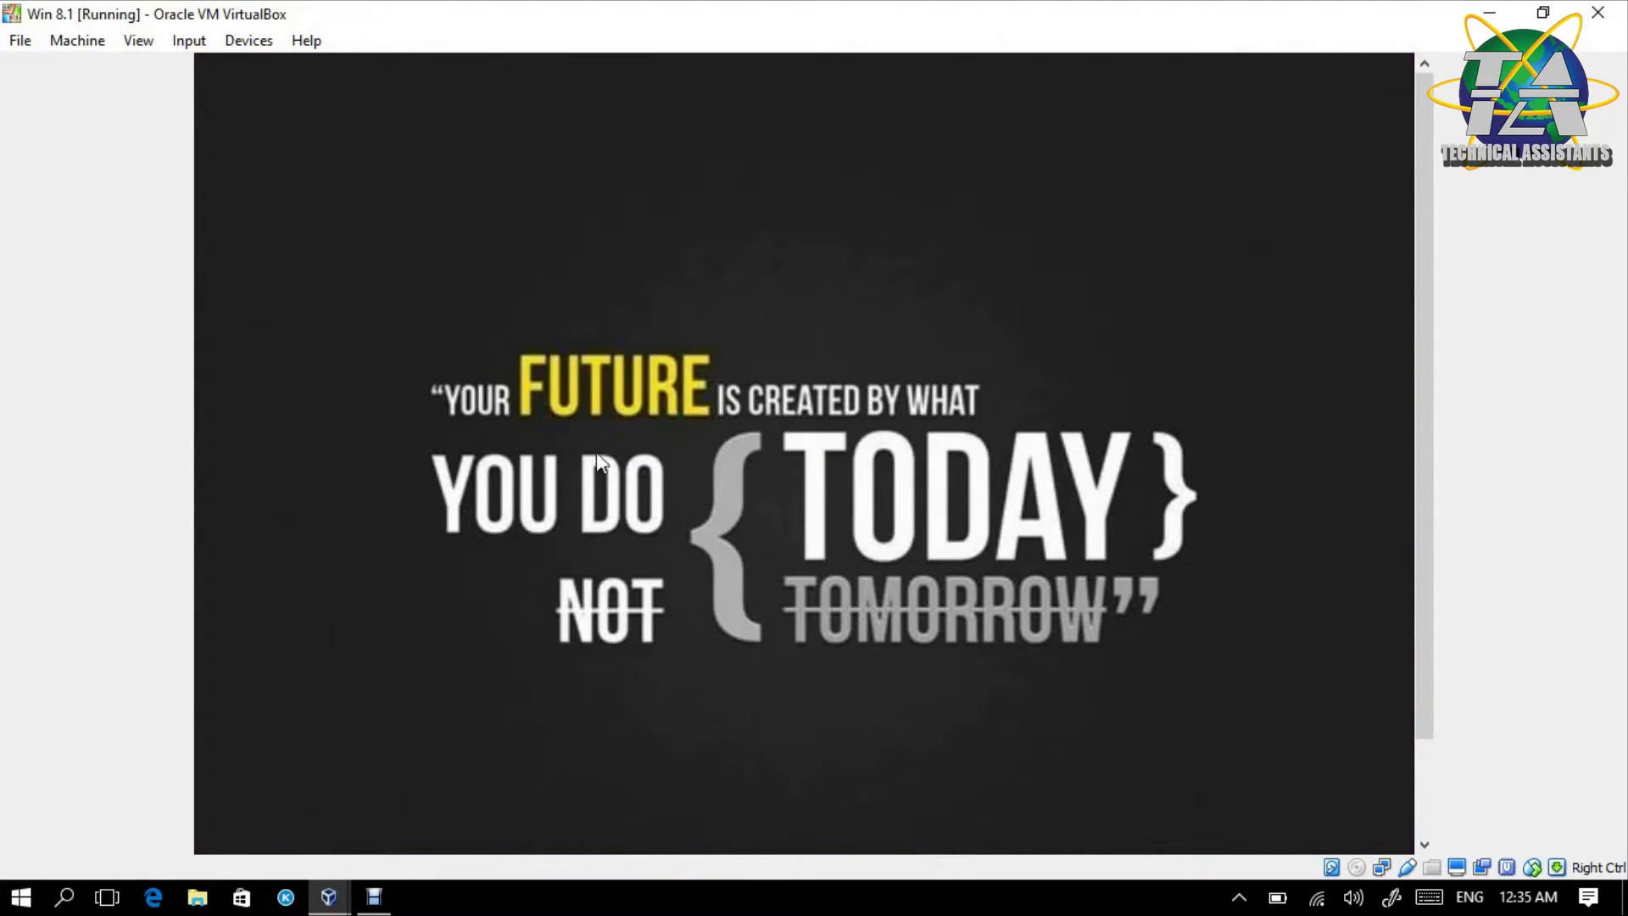
- Refresh the Win 8.1 desktop and open the migrated Mozilla Firefox shortcut
drag(407, 262, 1240, 664)
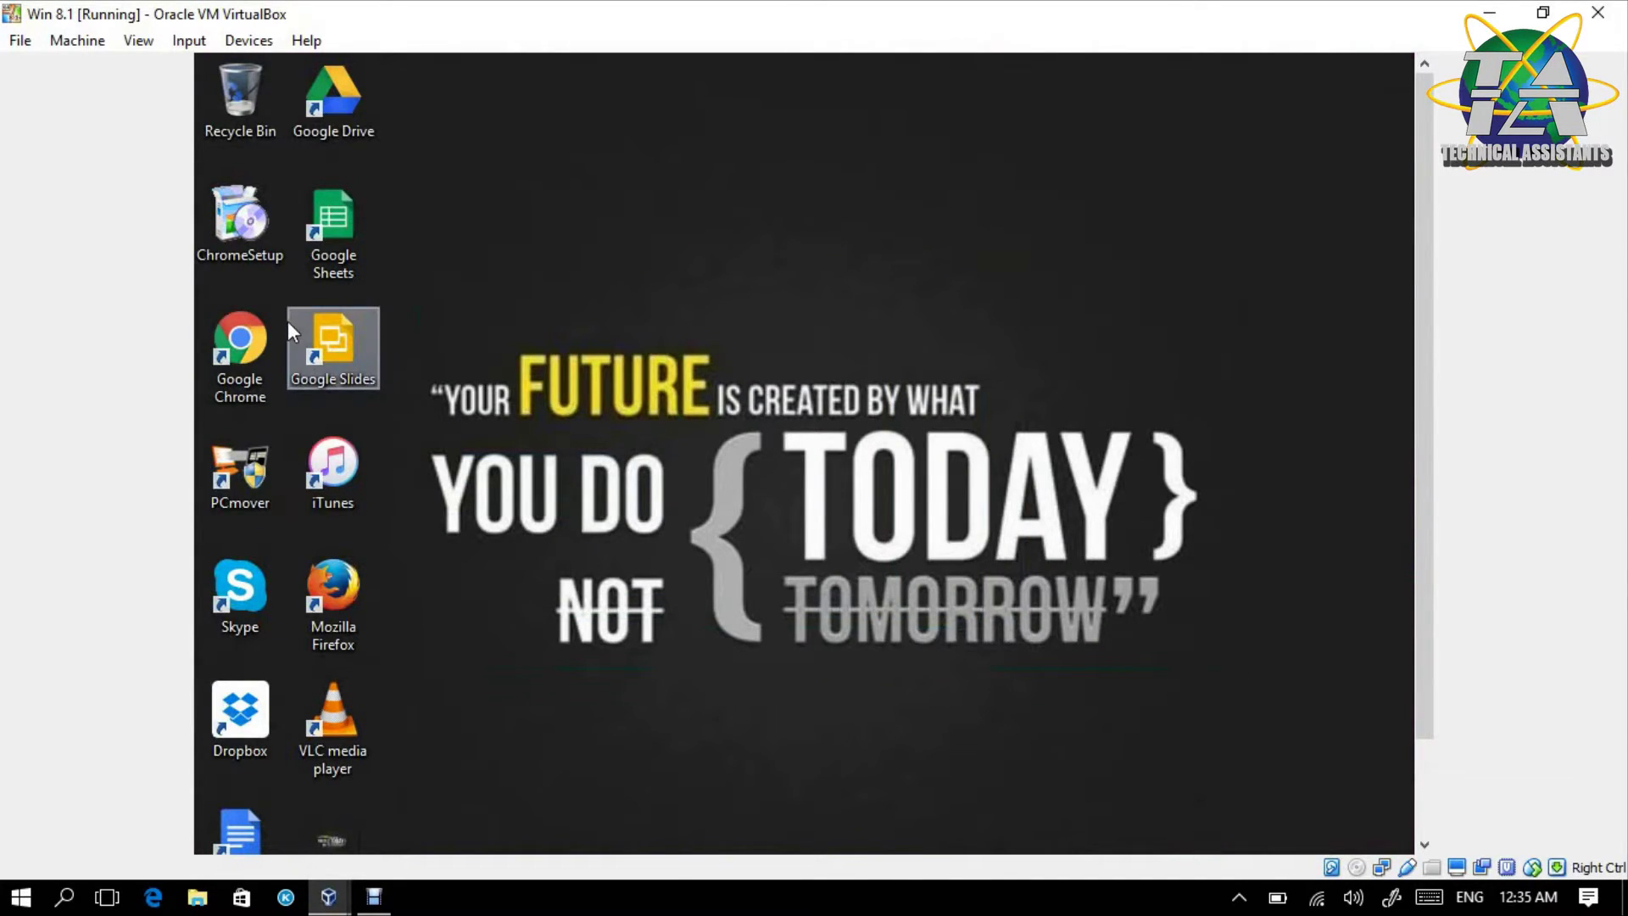
double_click(344, 599)
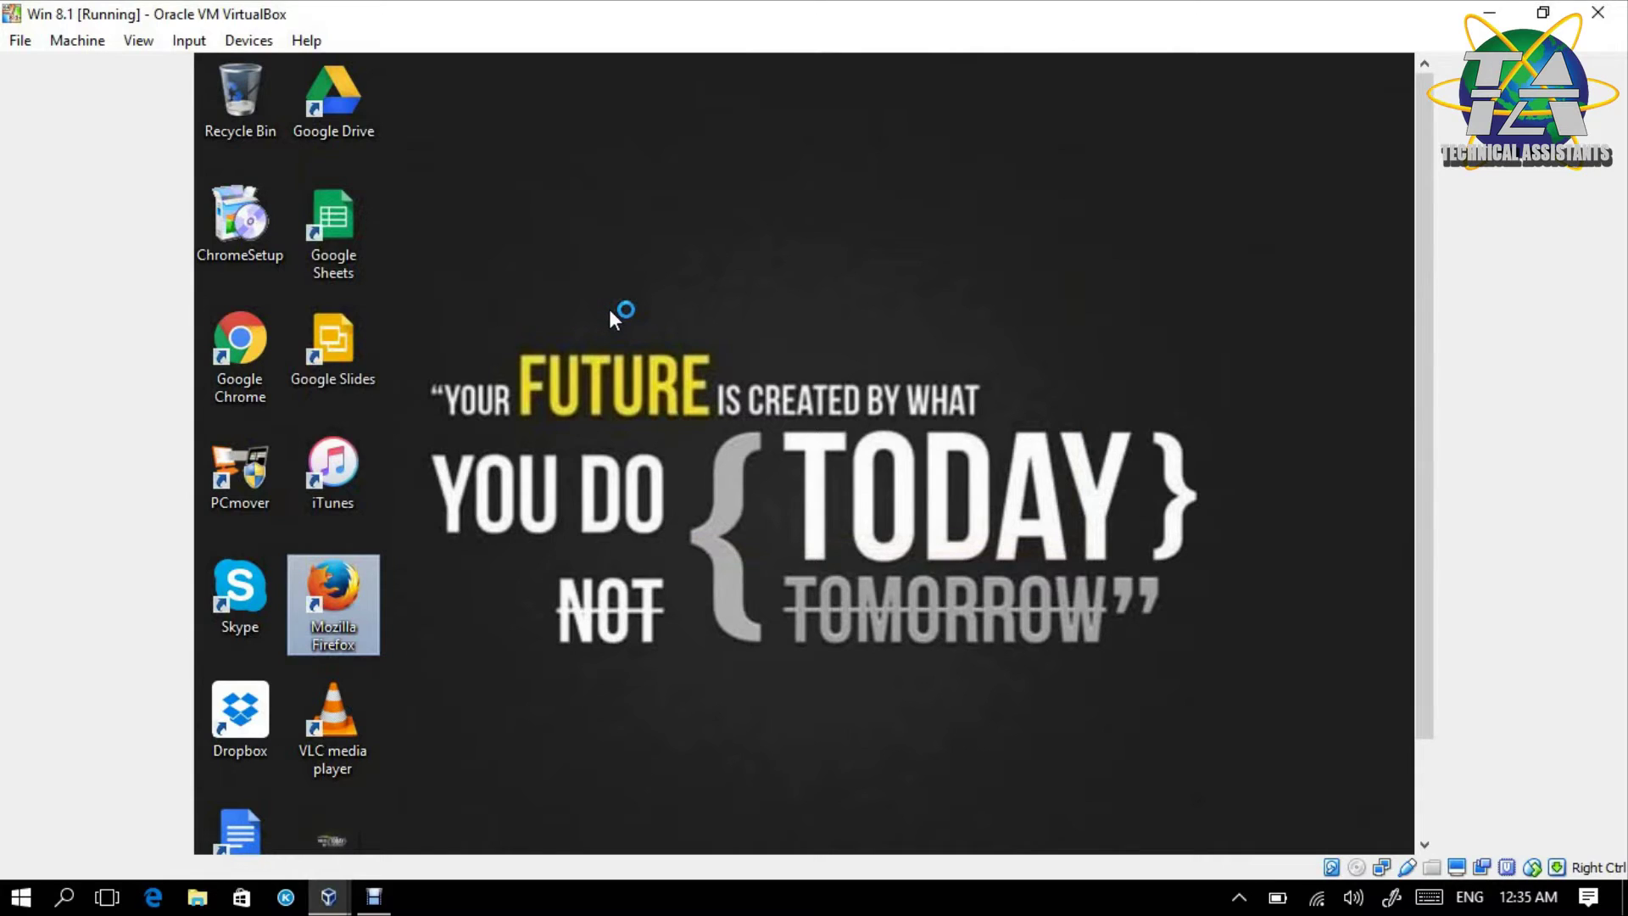
click(624, 332)
right_click(624, 332)
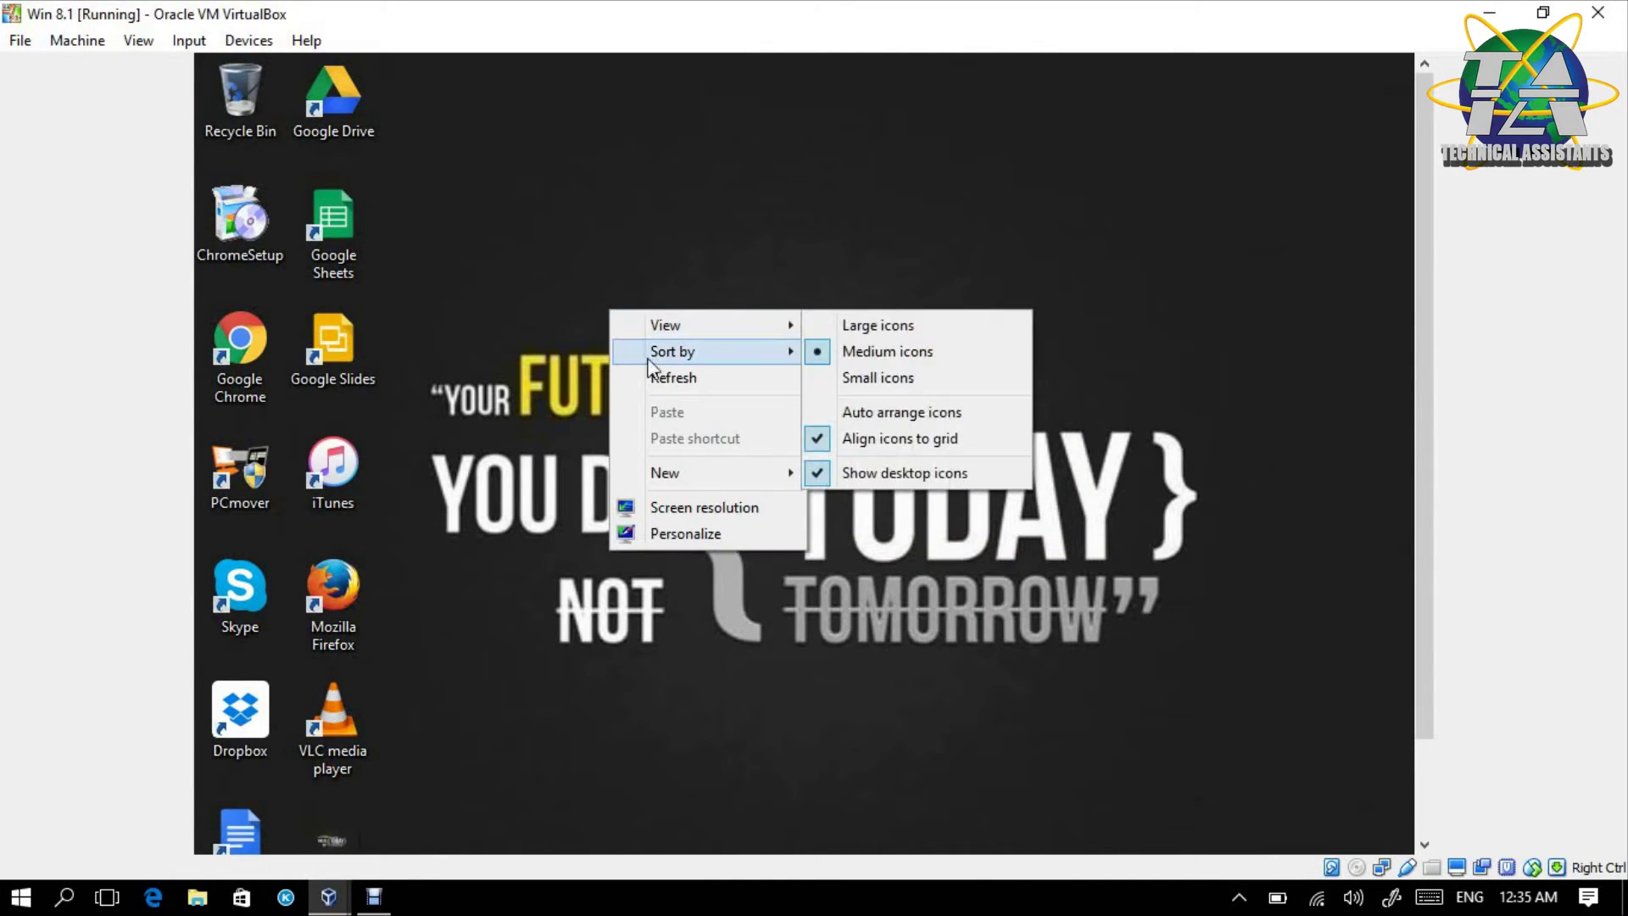
click(662, 374)
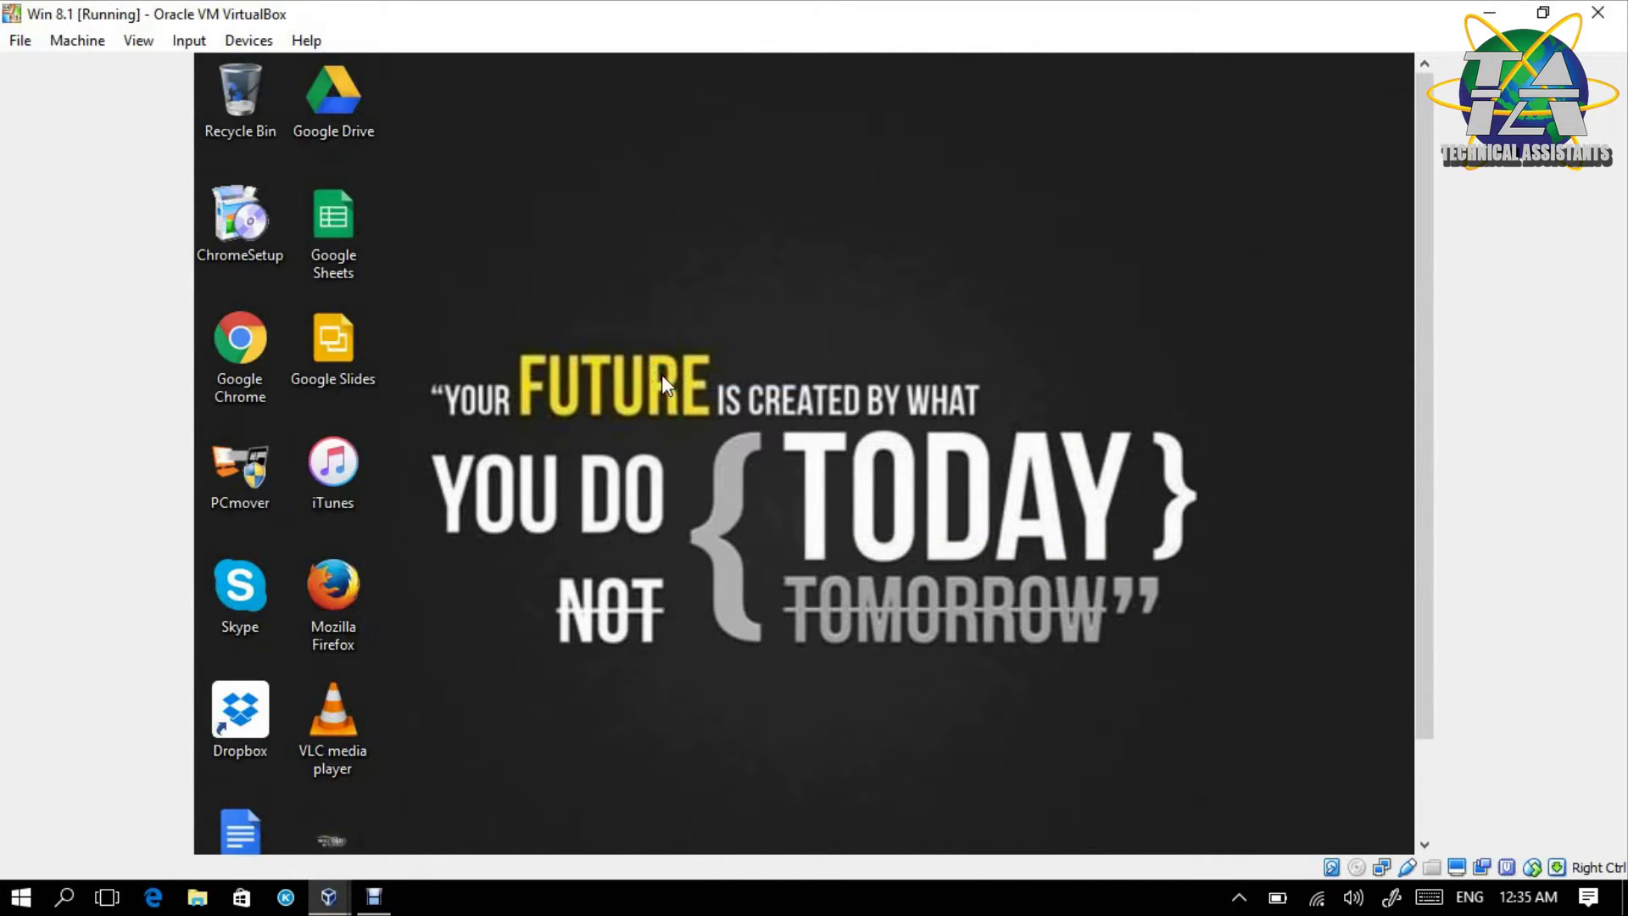
click(333, 619)
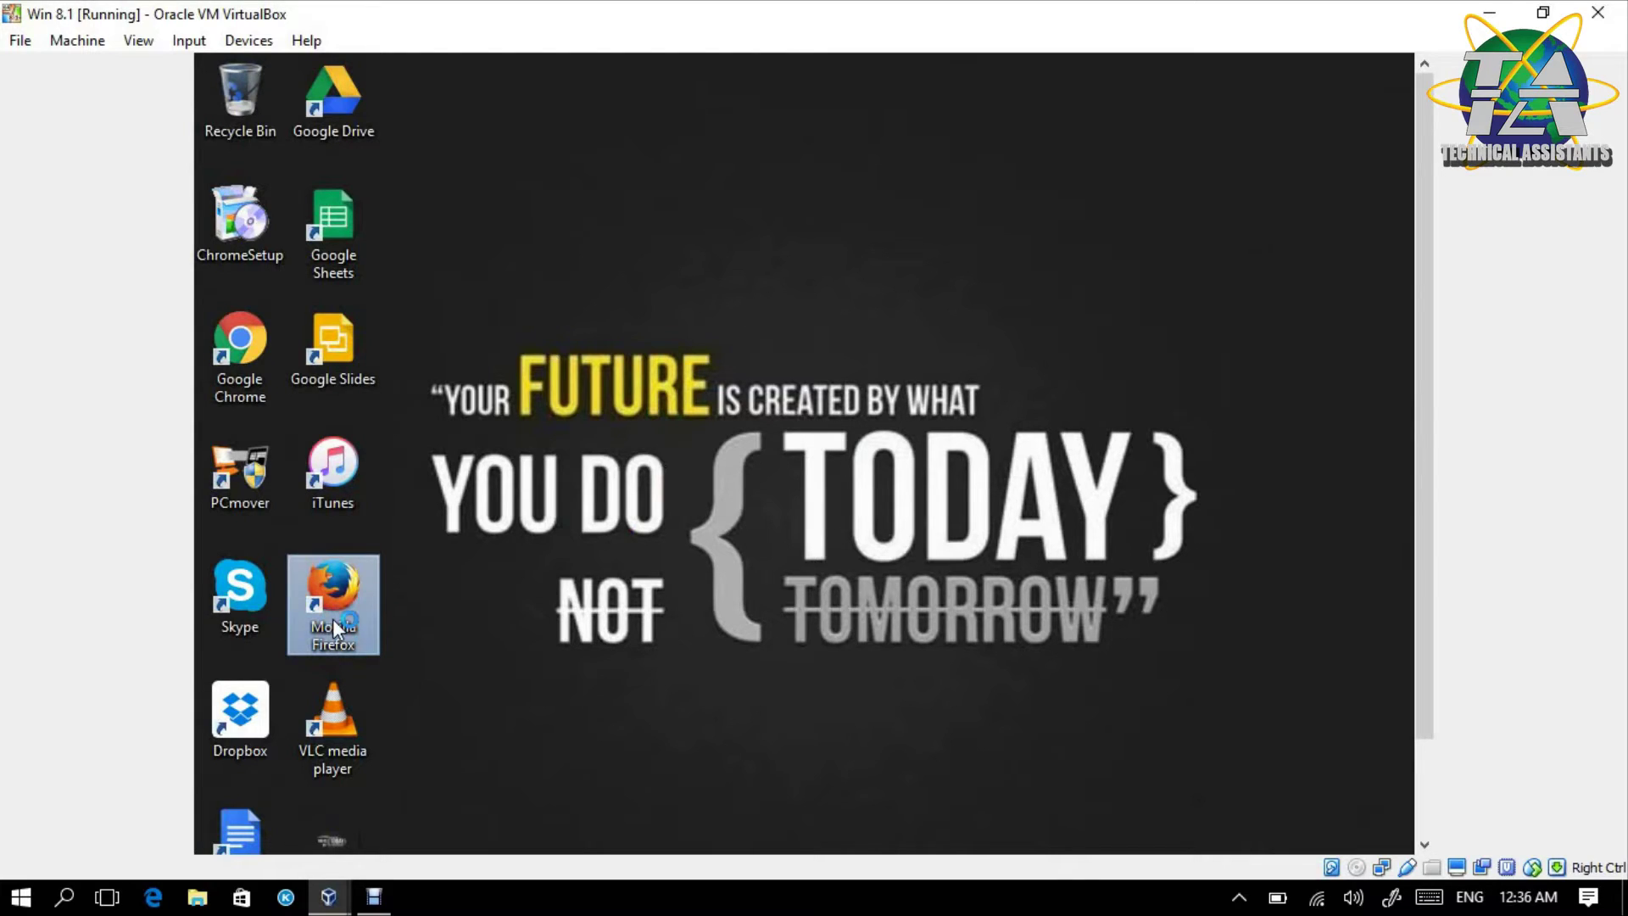
double_click(333, 618)
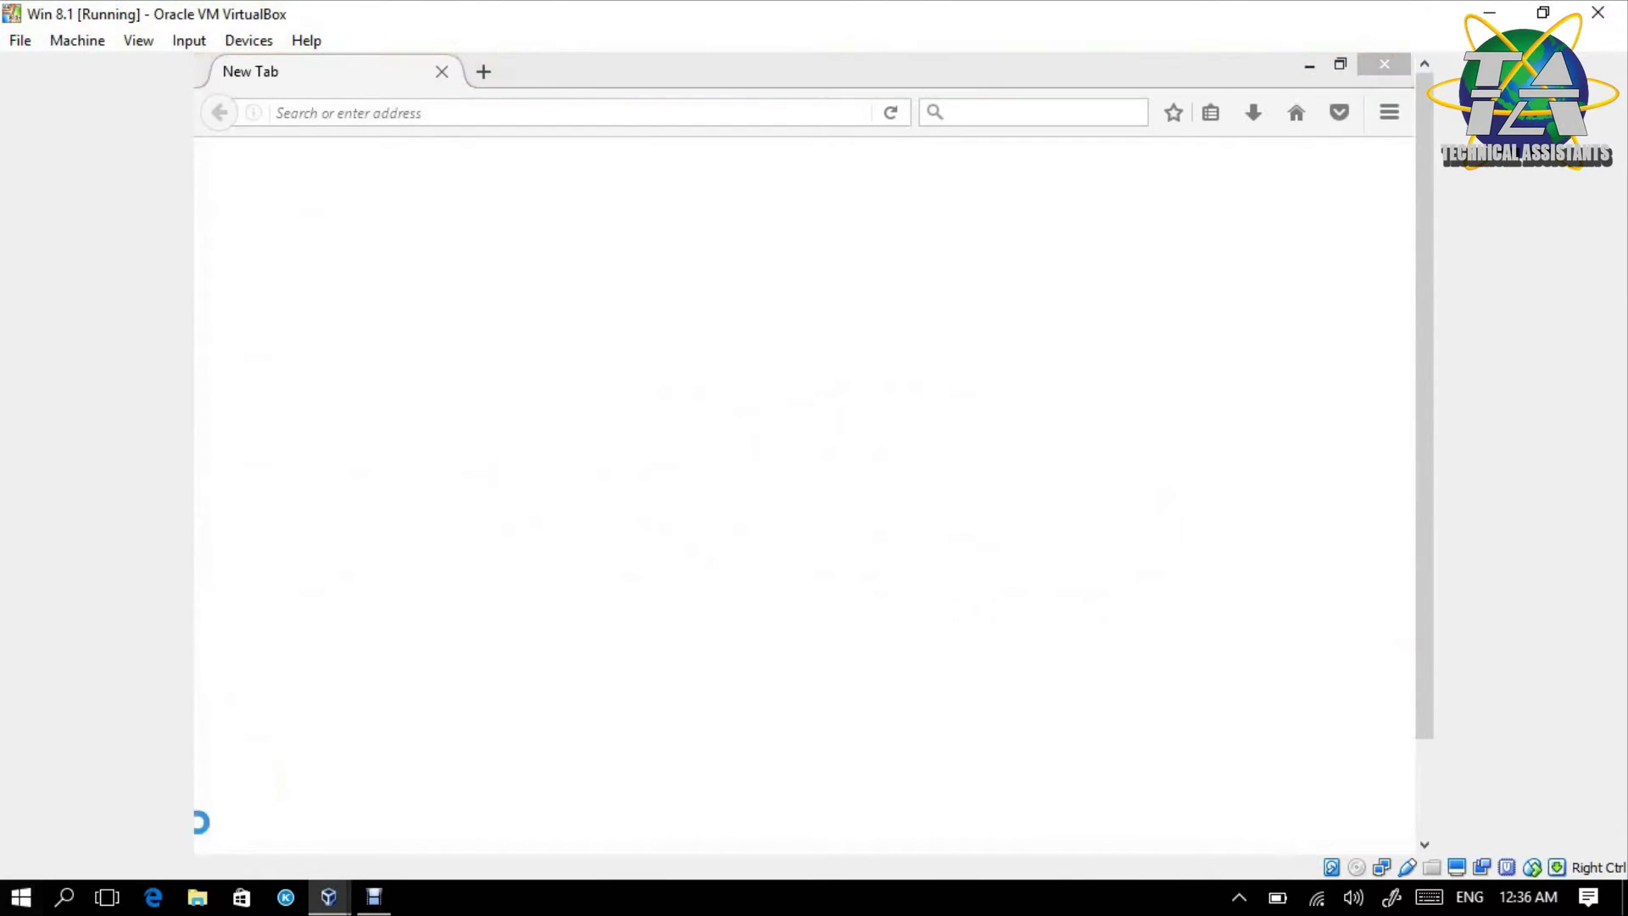
- Dismiss the default browser prompt, check the migrated bookmarks, and close Firefox
click(1124, 416)
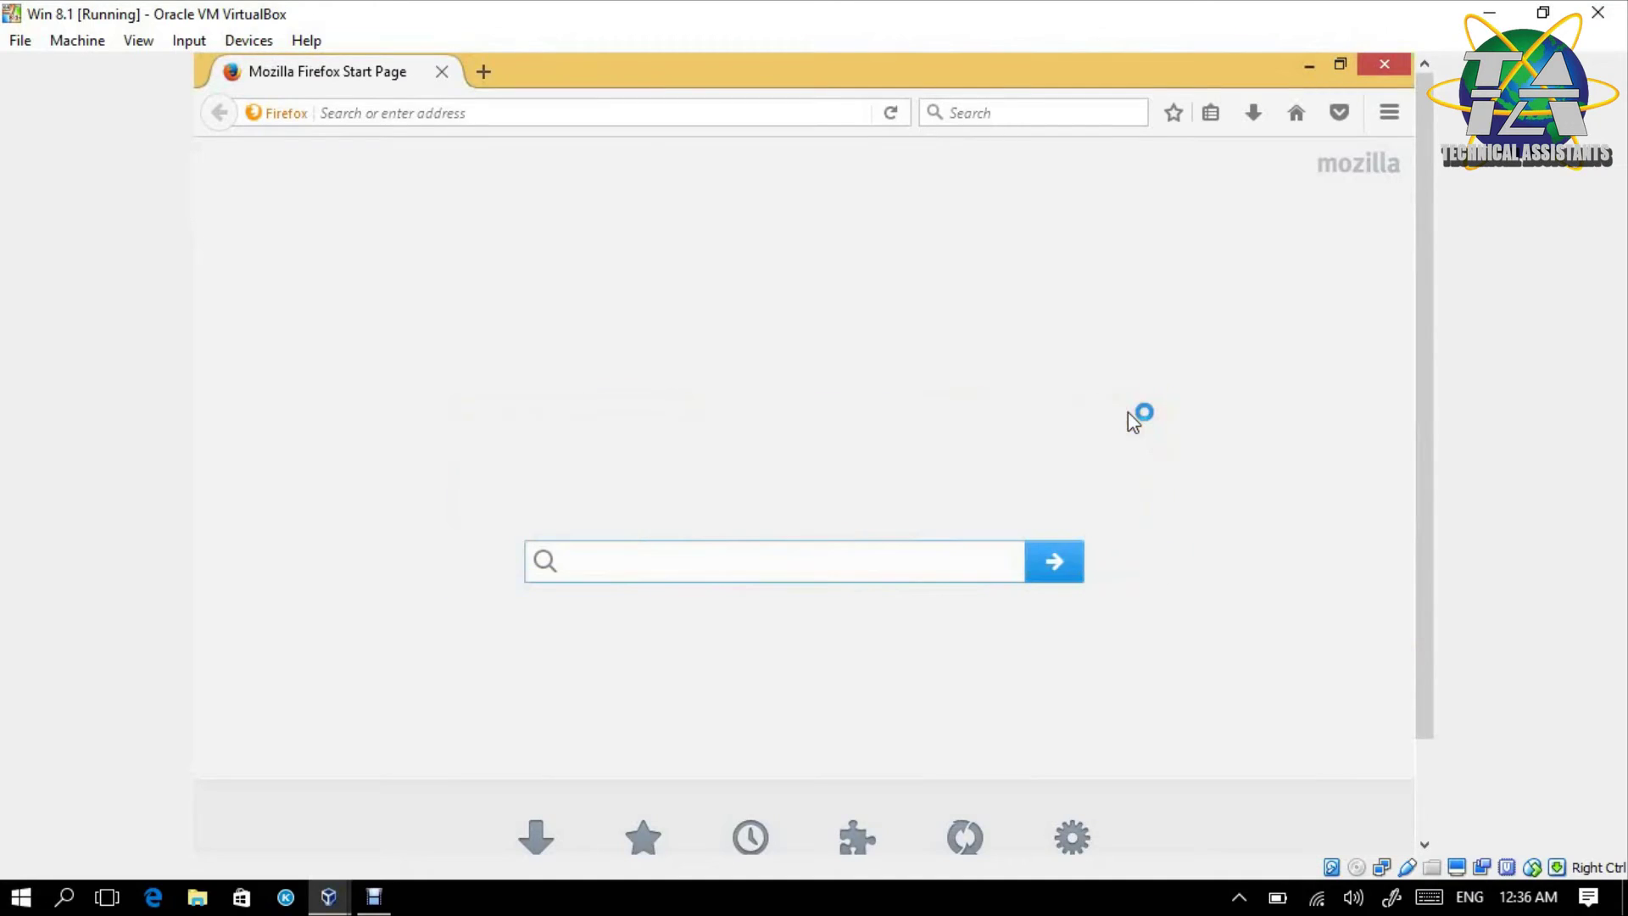
click(1227, 117)
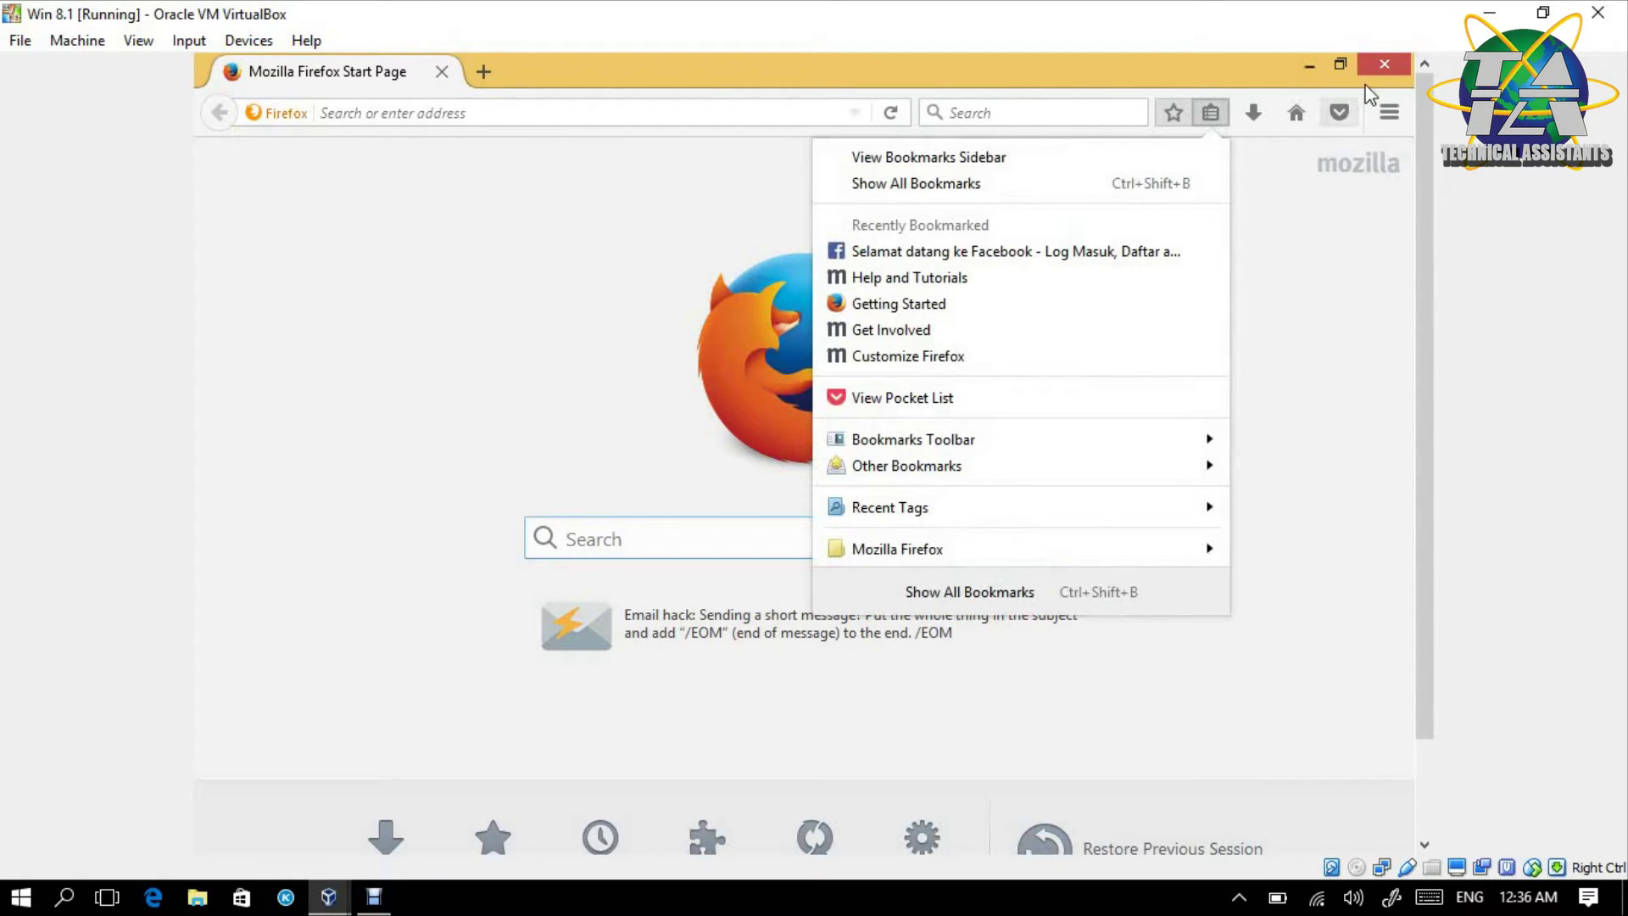
click(1384, 68)
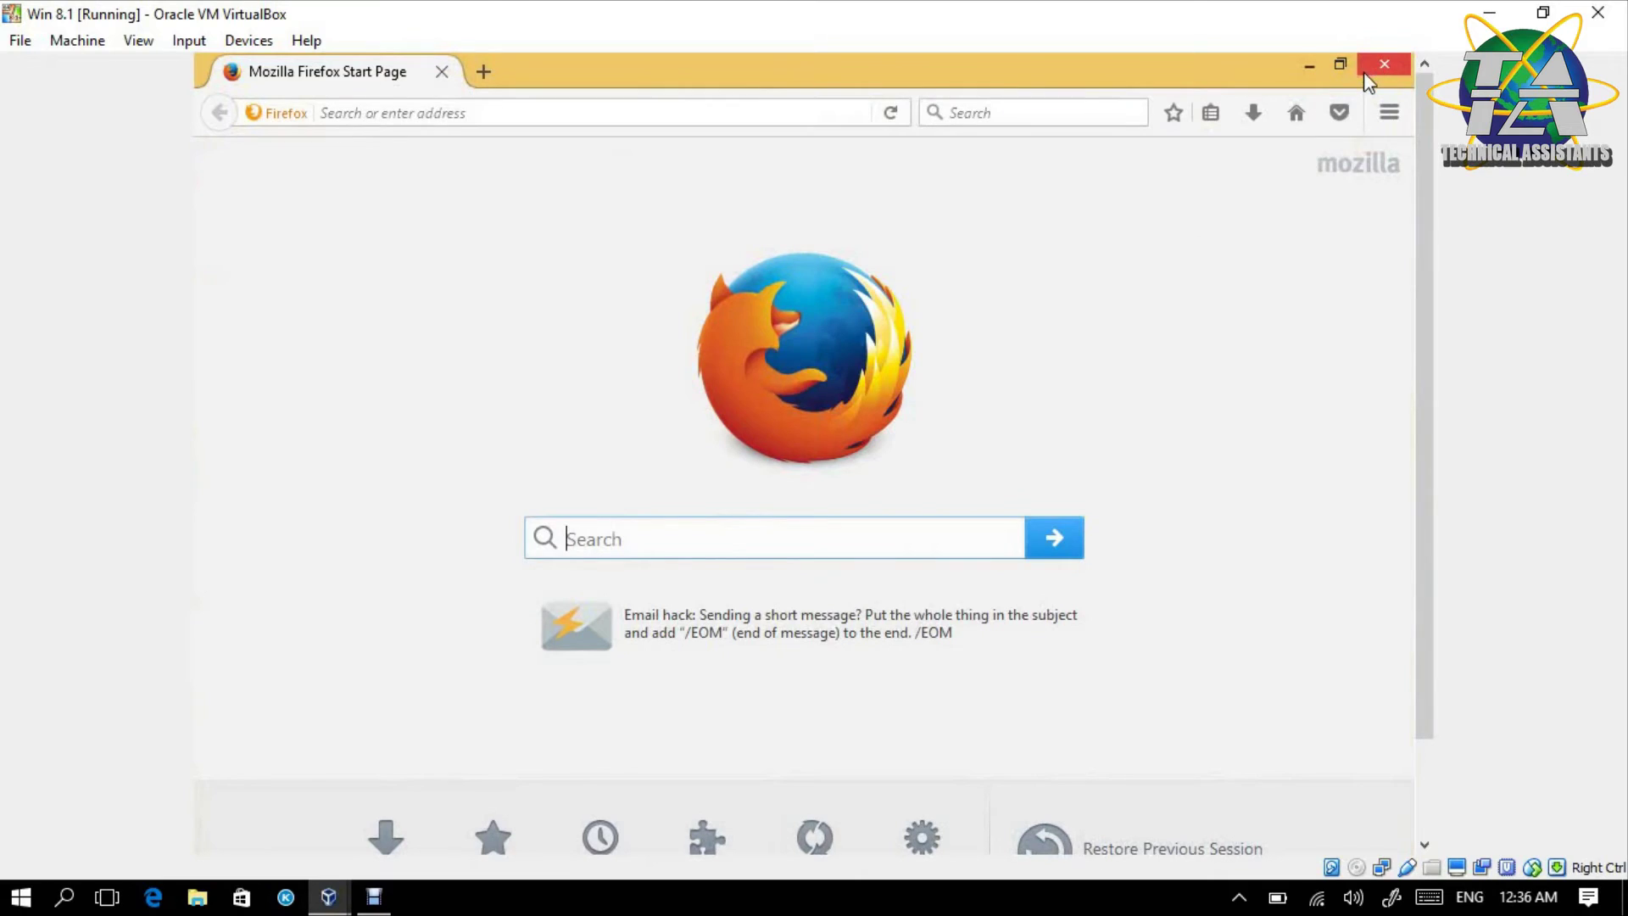
click(1384, 68)
right_click(807, 306)
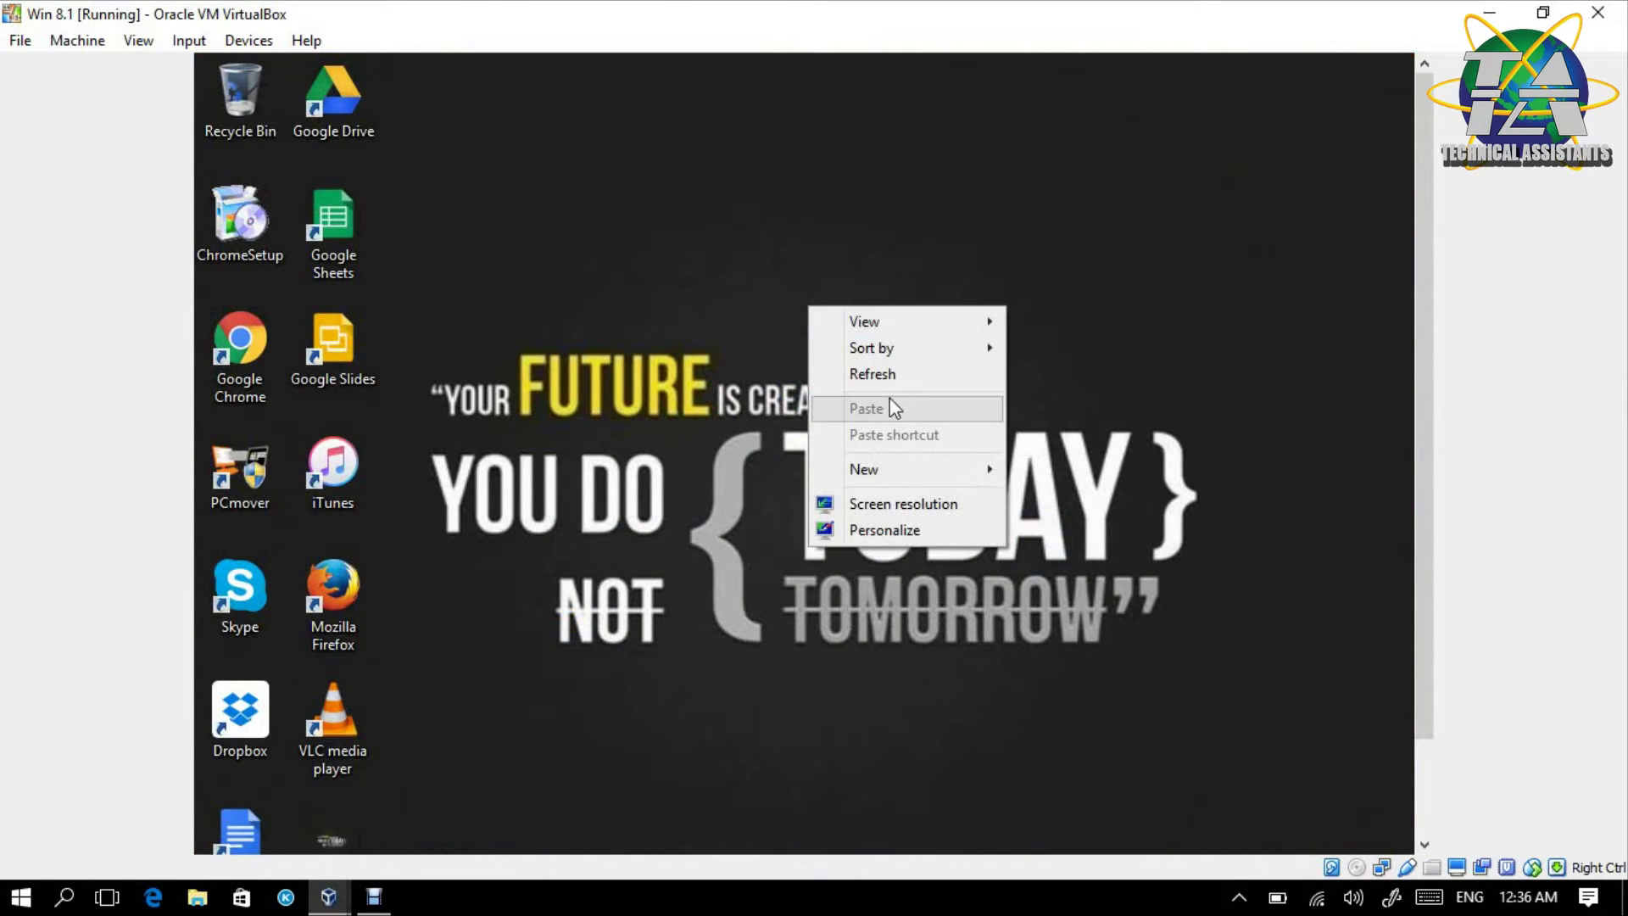
- Refresh the desktop and launch PCmover with administrator rights on Win 8.1
click(882, 375)
double_click(241, 491)
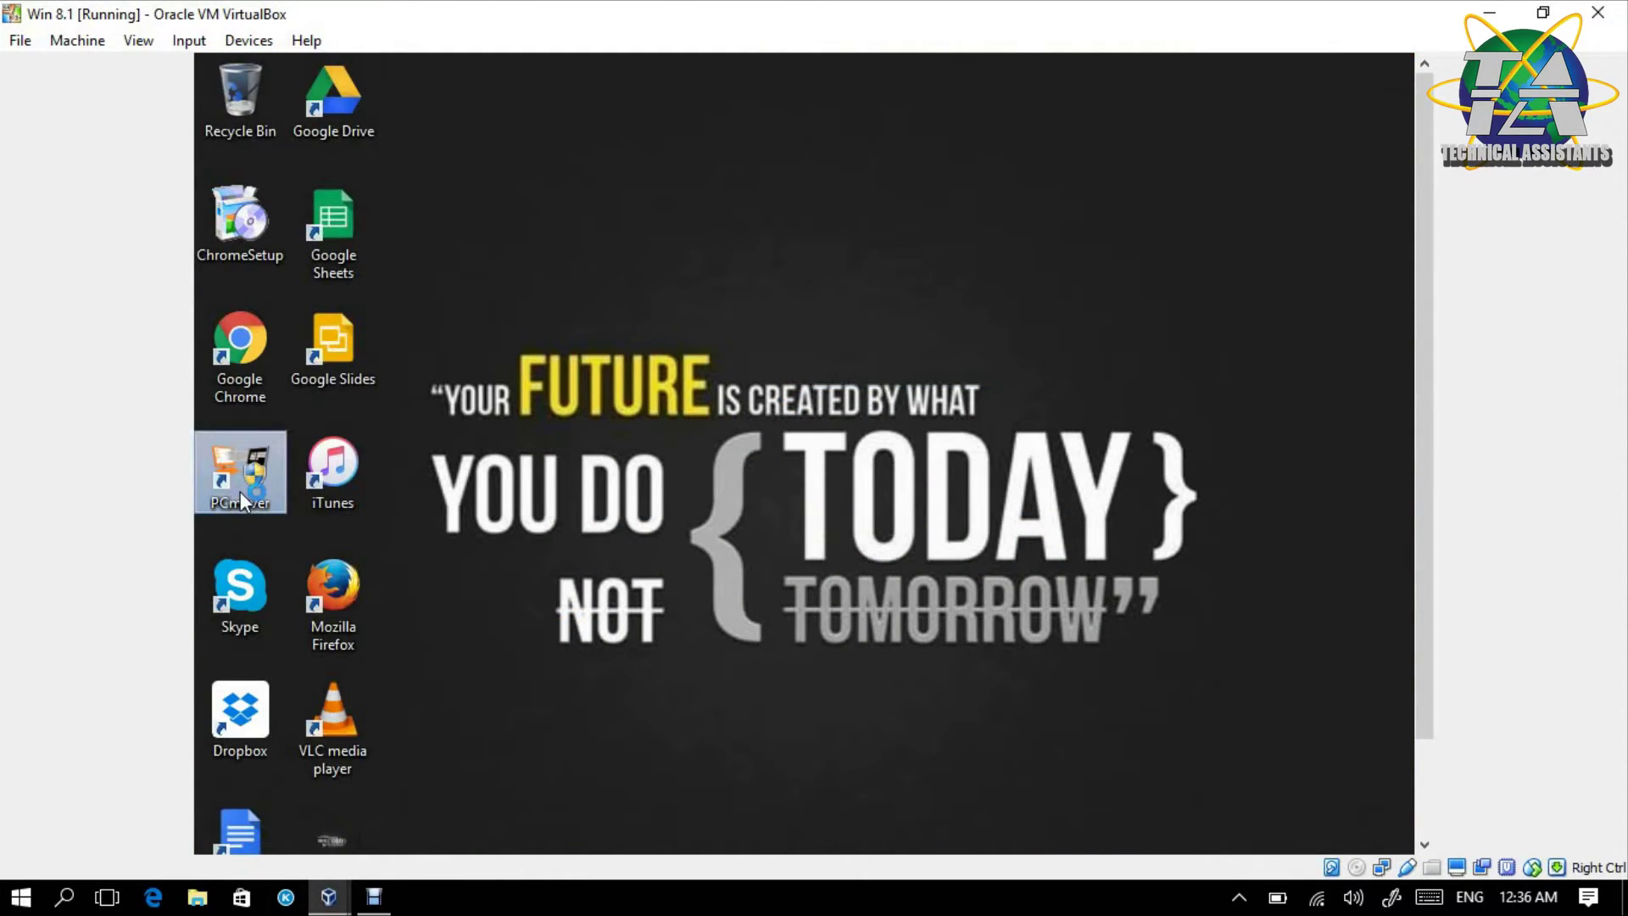
click(938, 545)
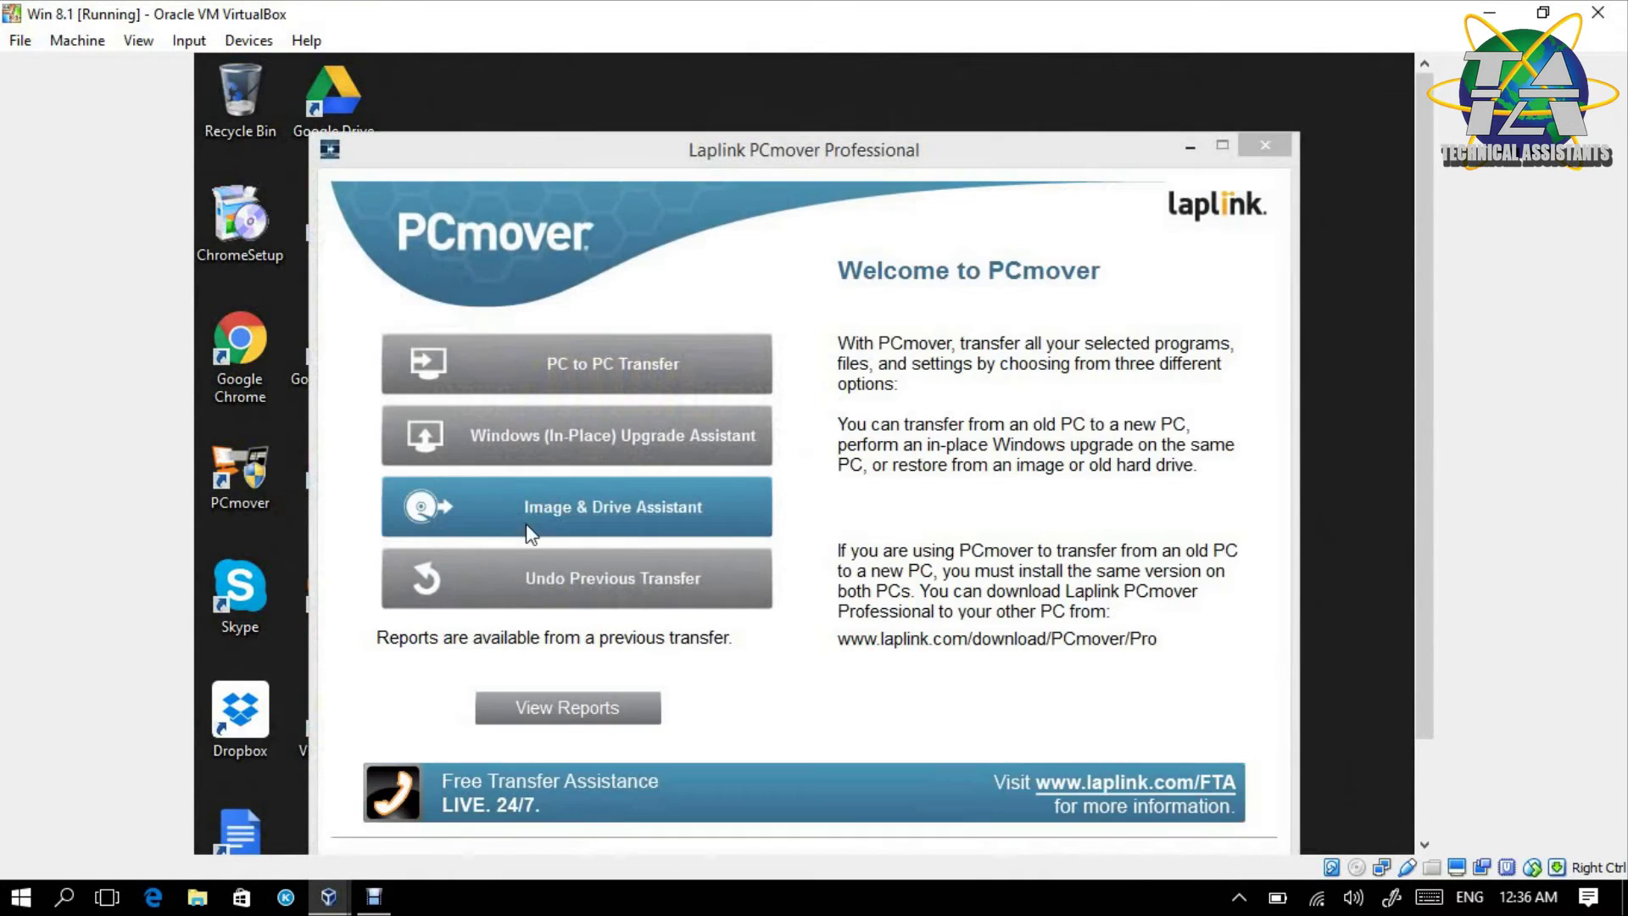
drag(815, 163, 929, 100)
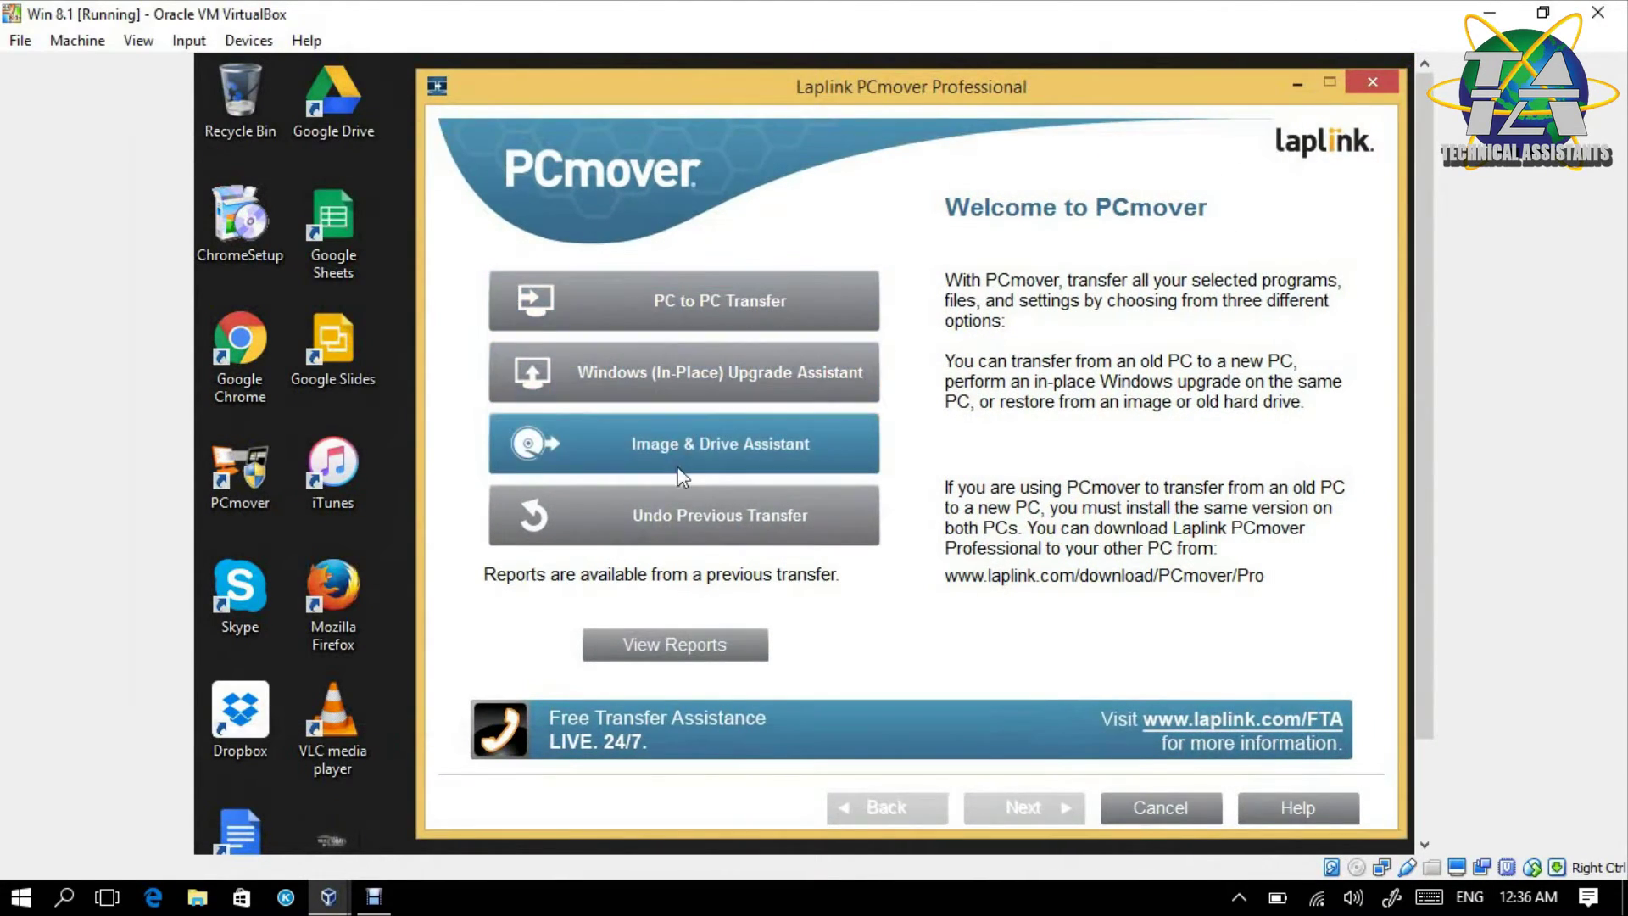
- Choose Undo Previous Transfer, acknowledge the prerequisites, start the undo, then switch to win 7
click(698, 515)
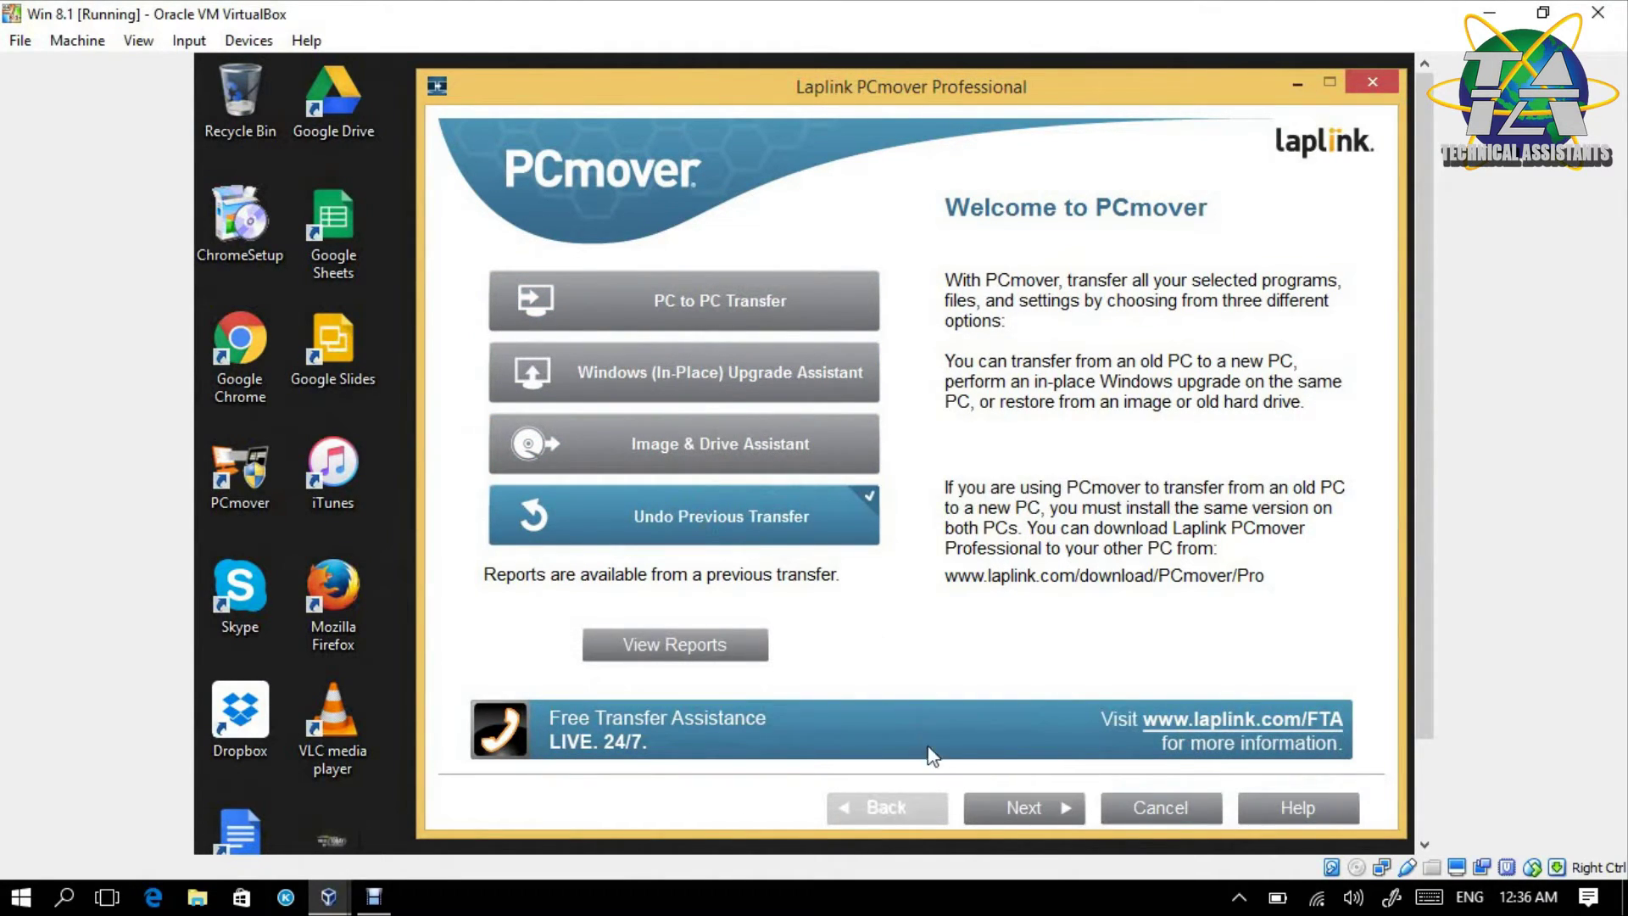
click(1052, 802)
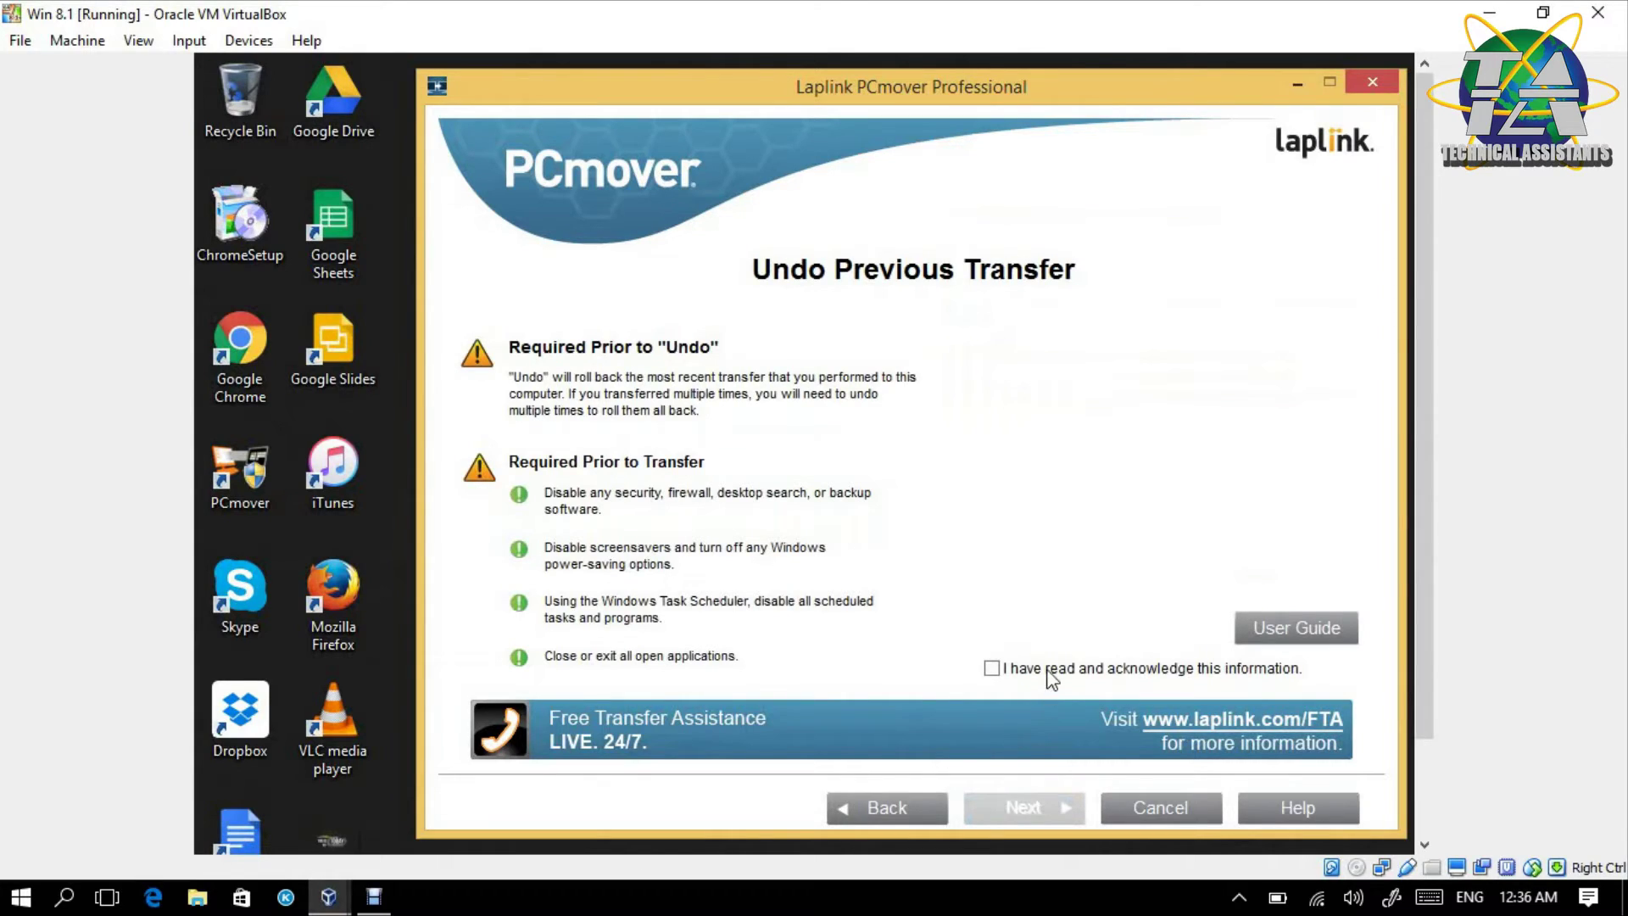
click(1052, 676)
click(1020, 810)
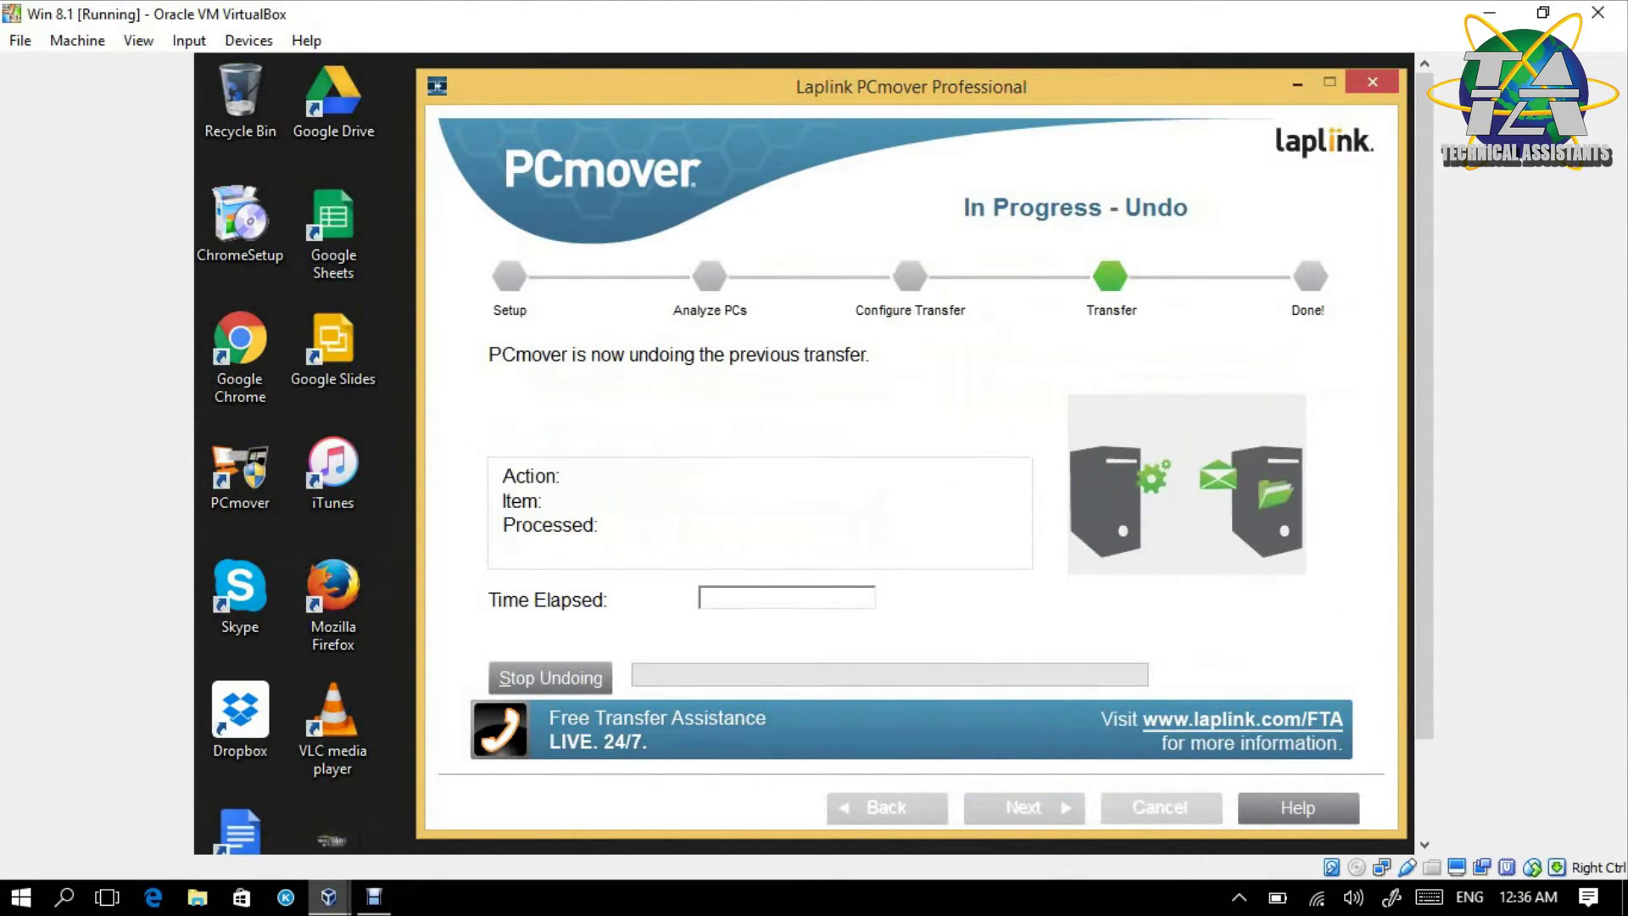
mouse_move(328, 897)
click(520, 821)
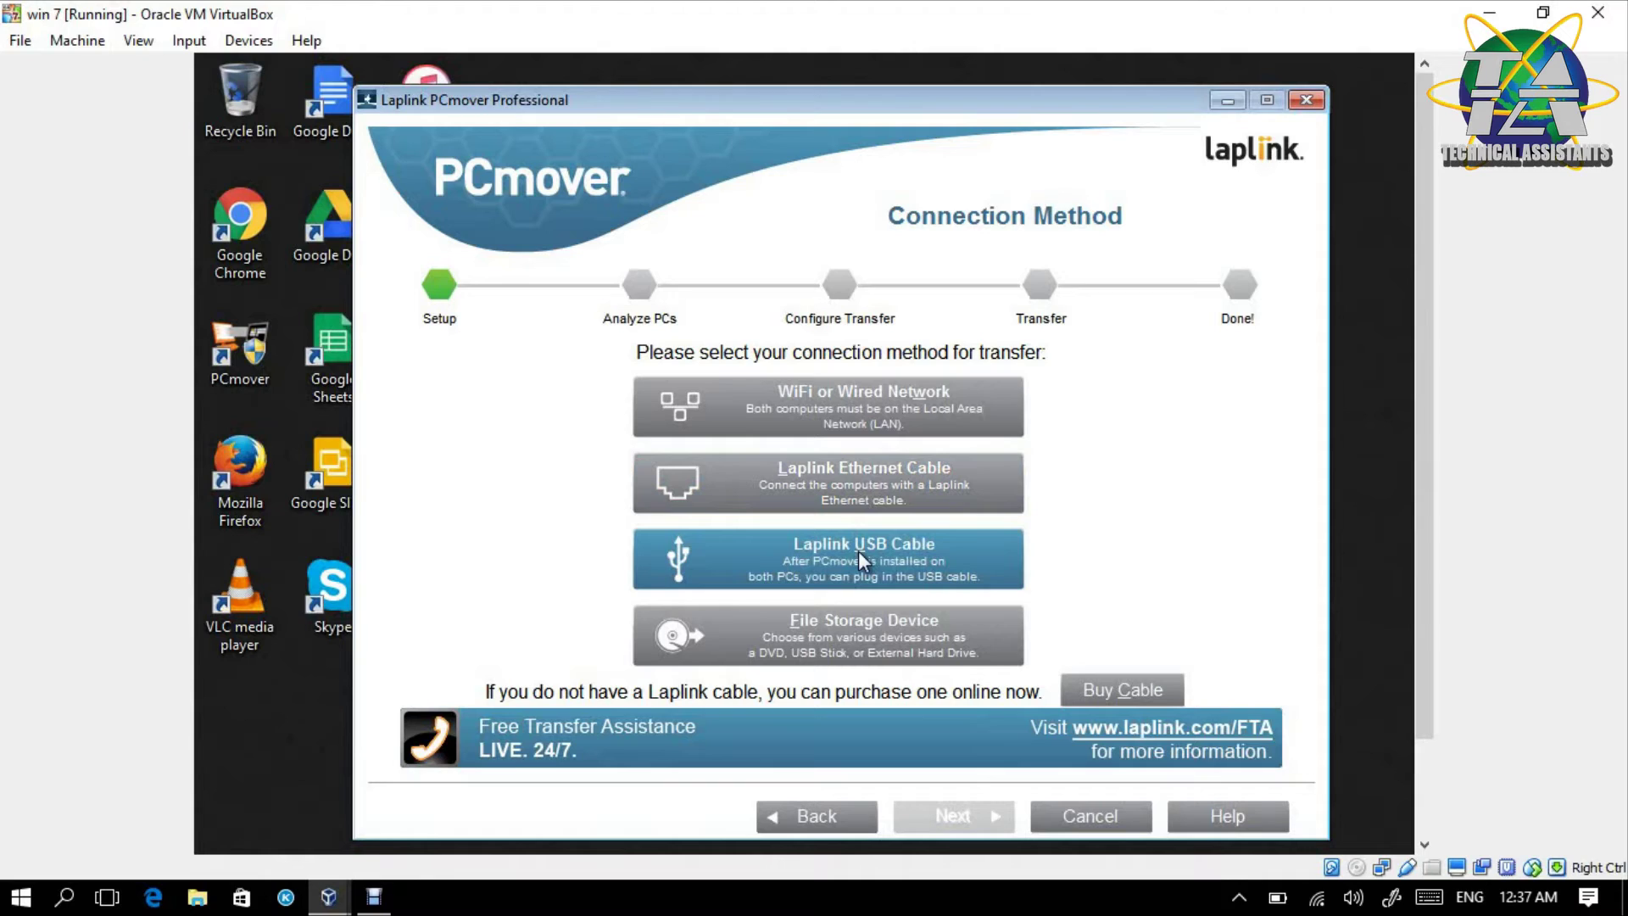
- Back out of Connection Method to Preparing Computers on win 7 and check Win 8.1's undo progress
click(867, 637)
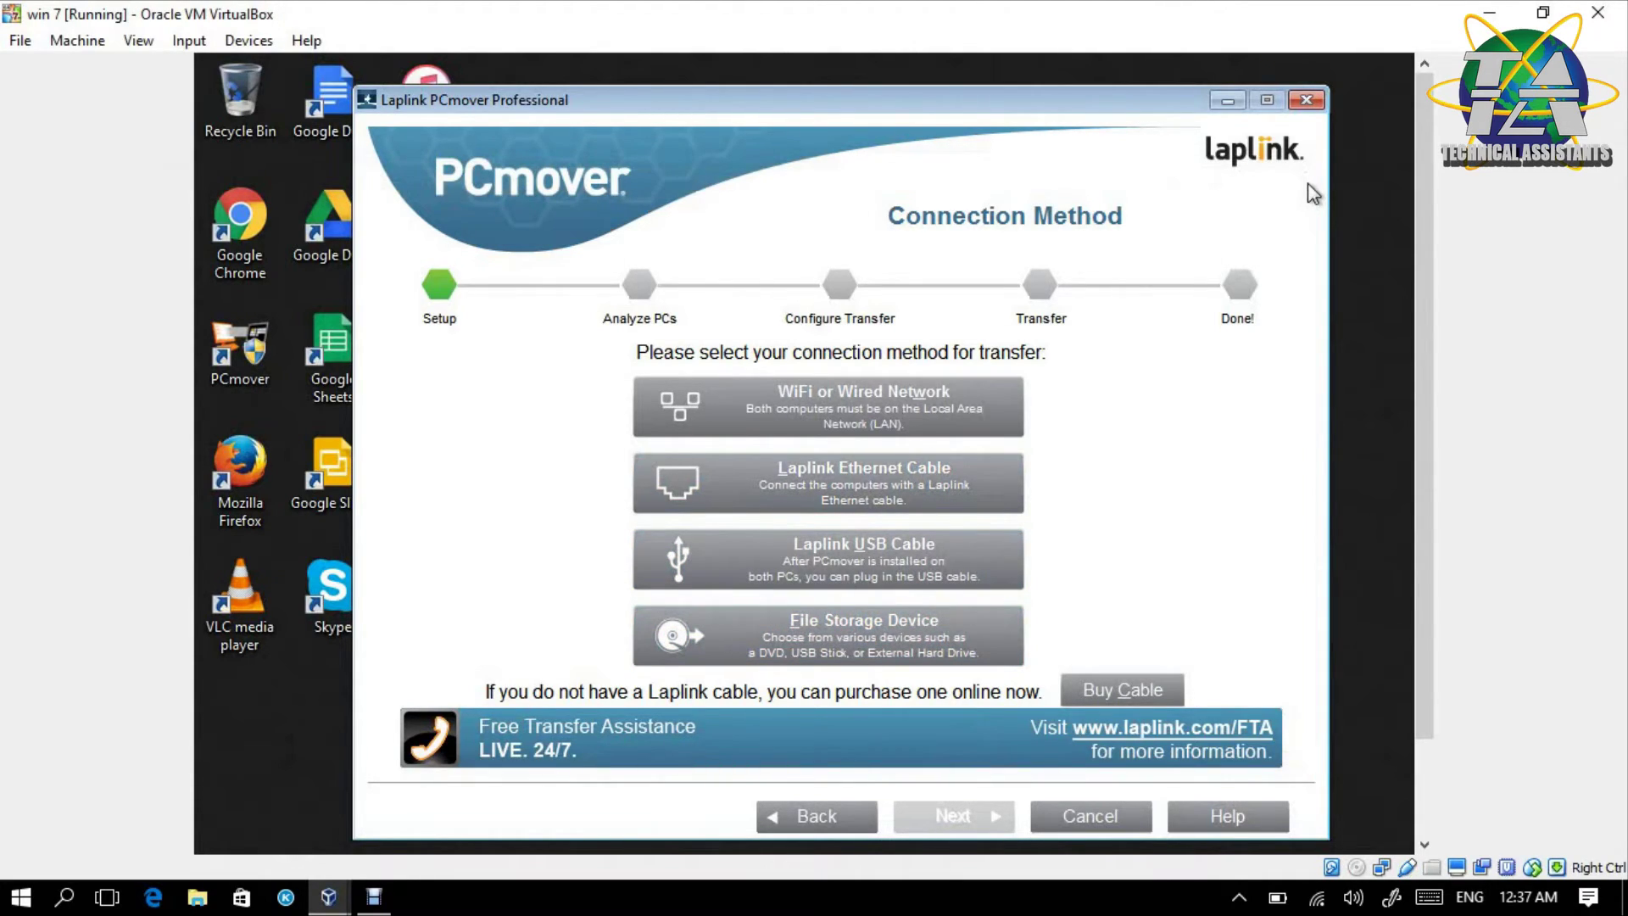
click(847, 826)
click(328, 896)
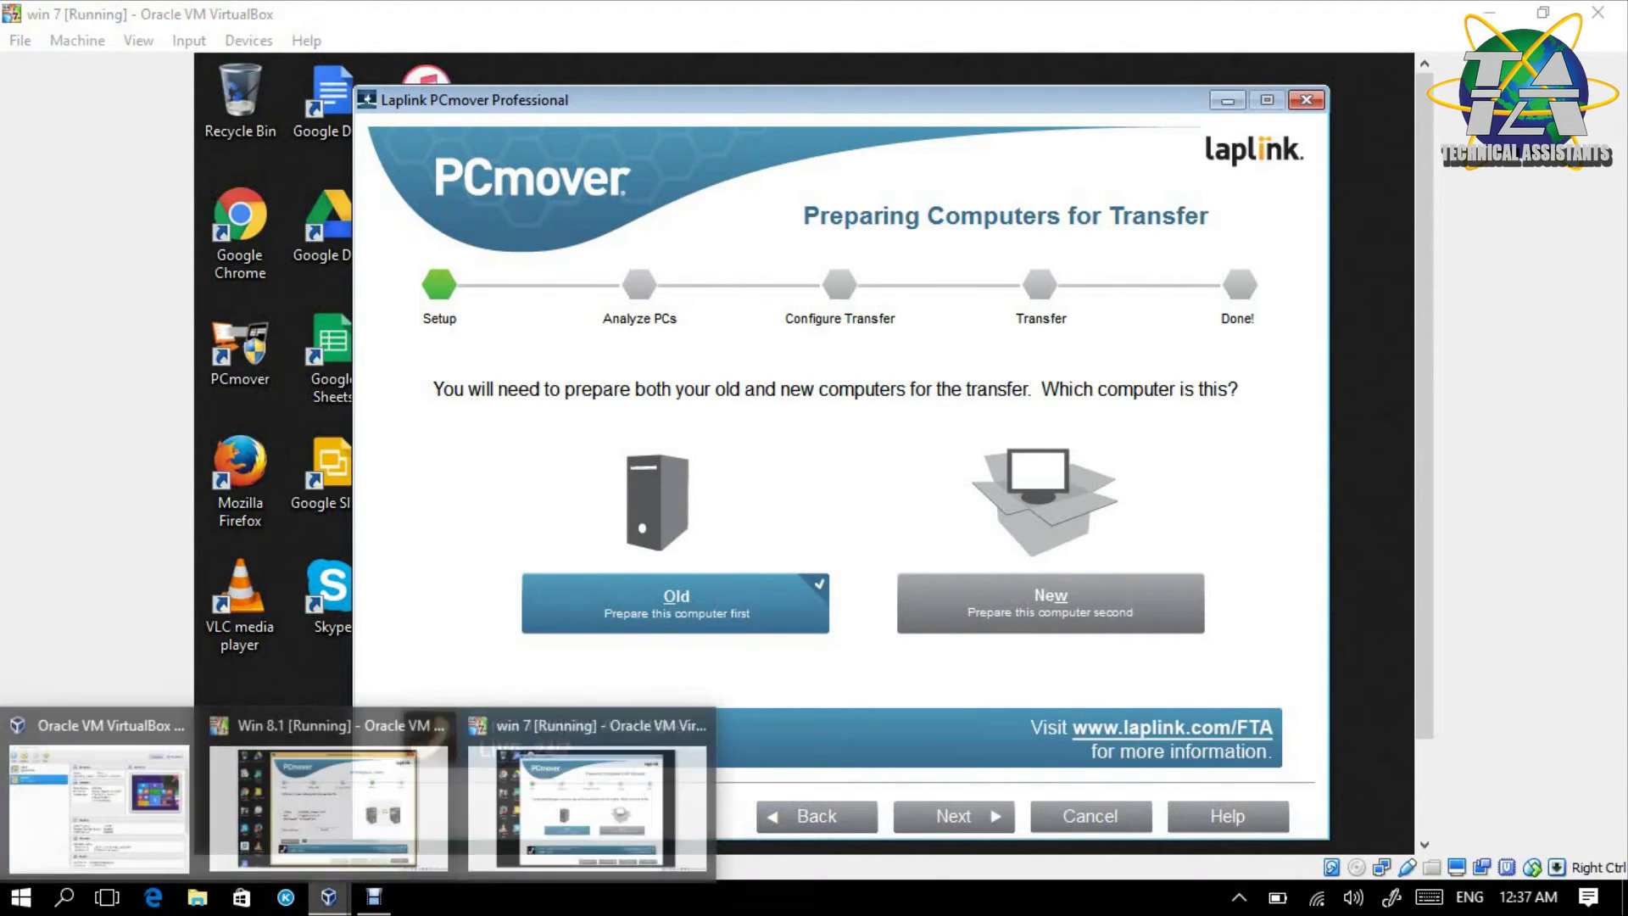
click(328, 805)
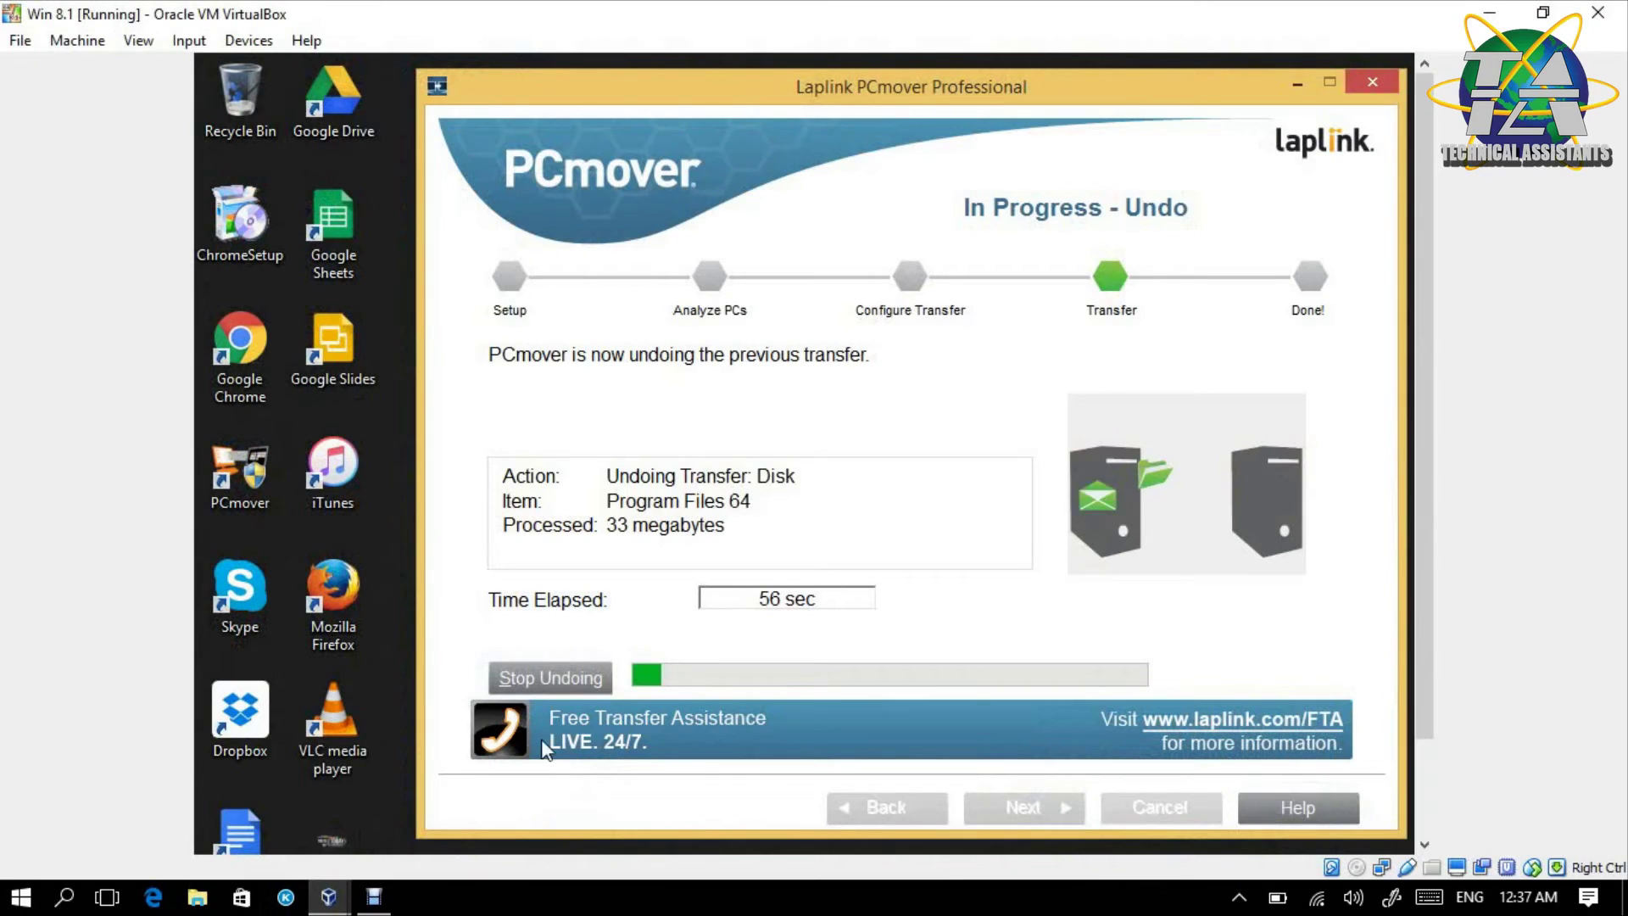
click(328, 897)
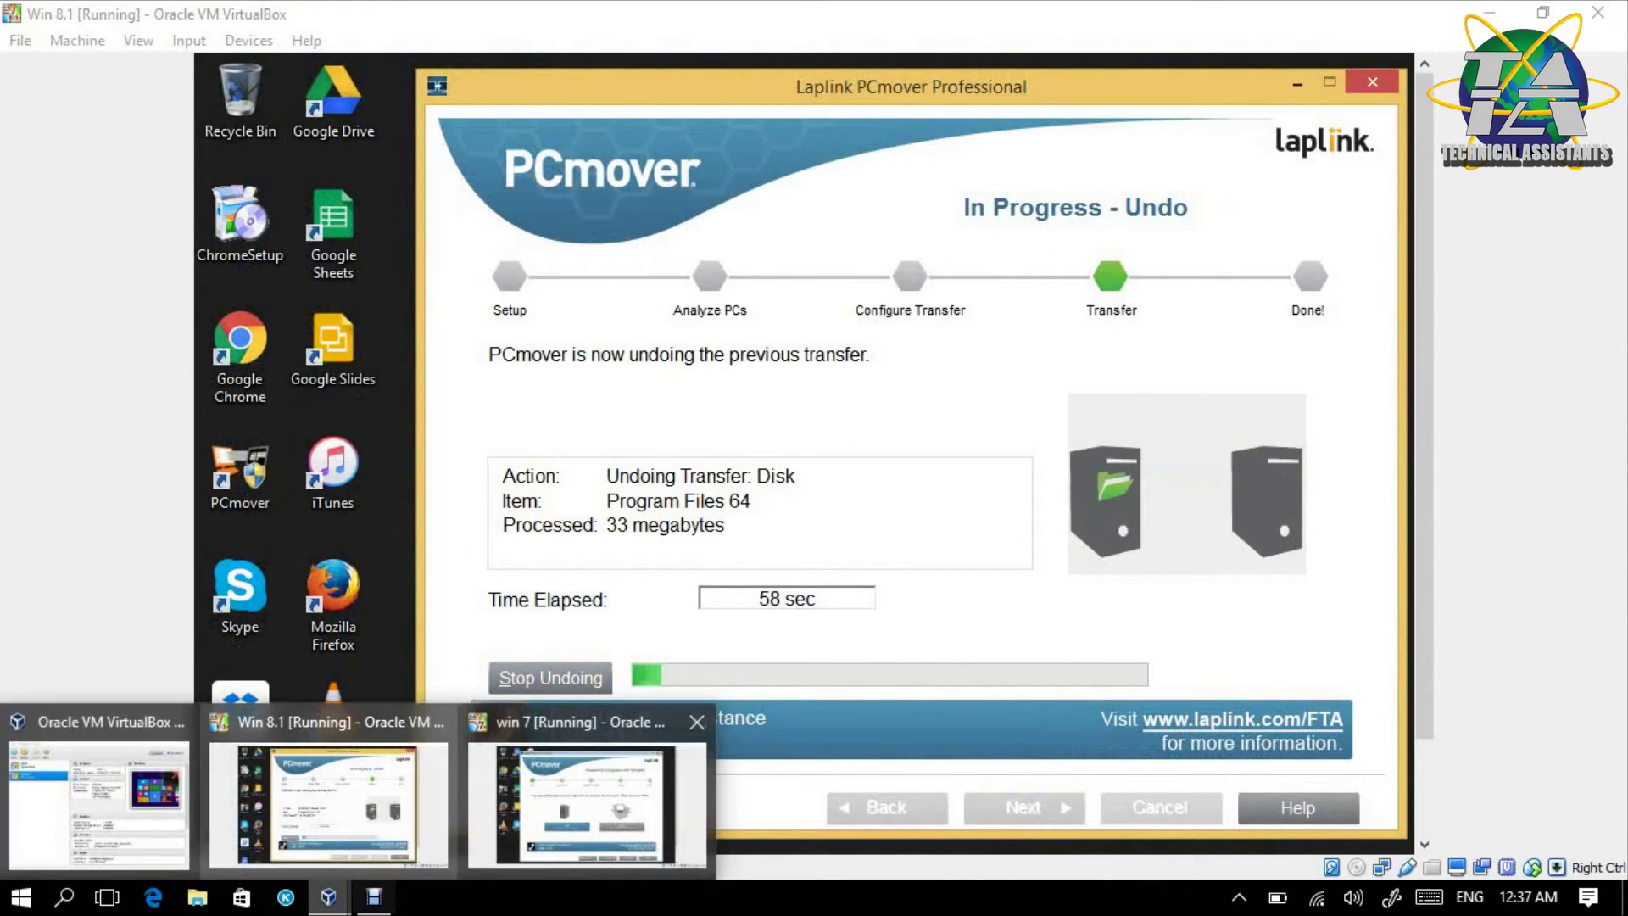
click(543, 816)
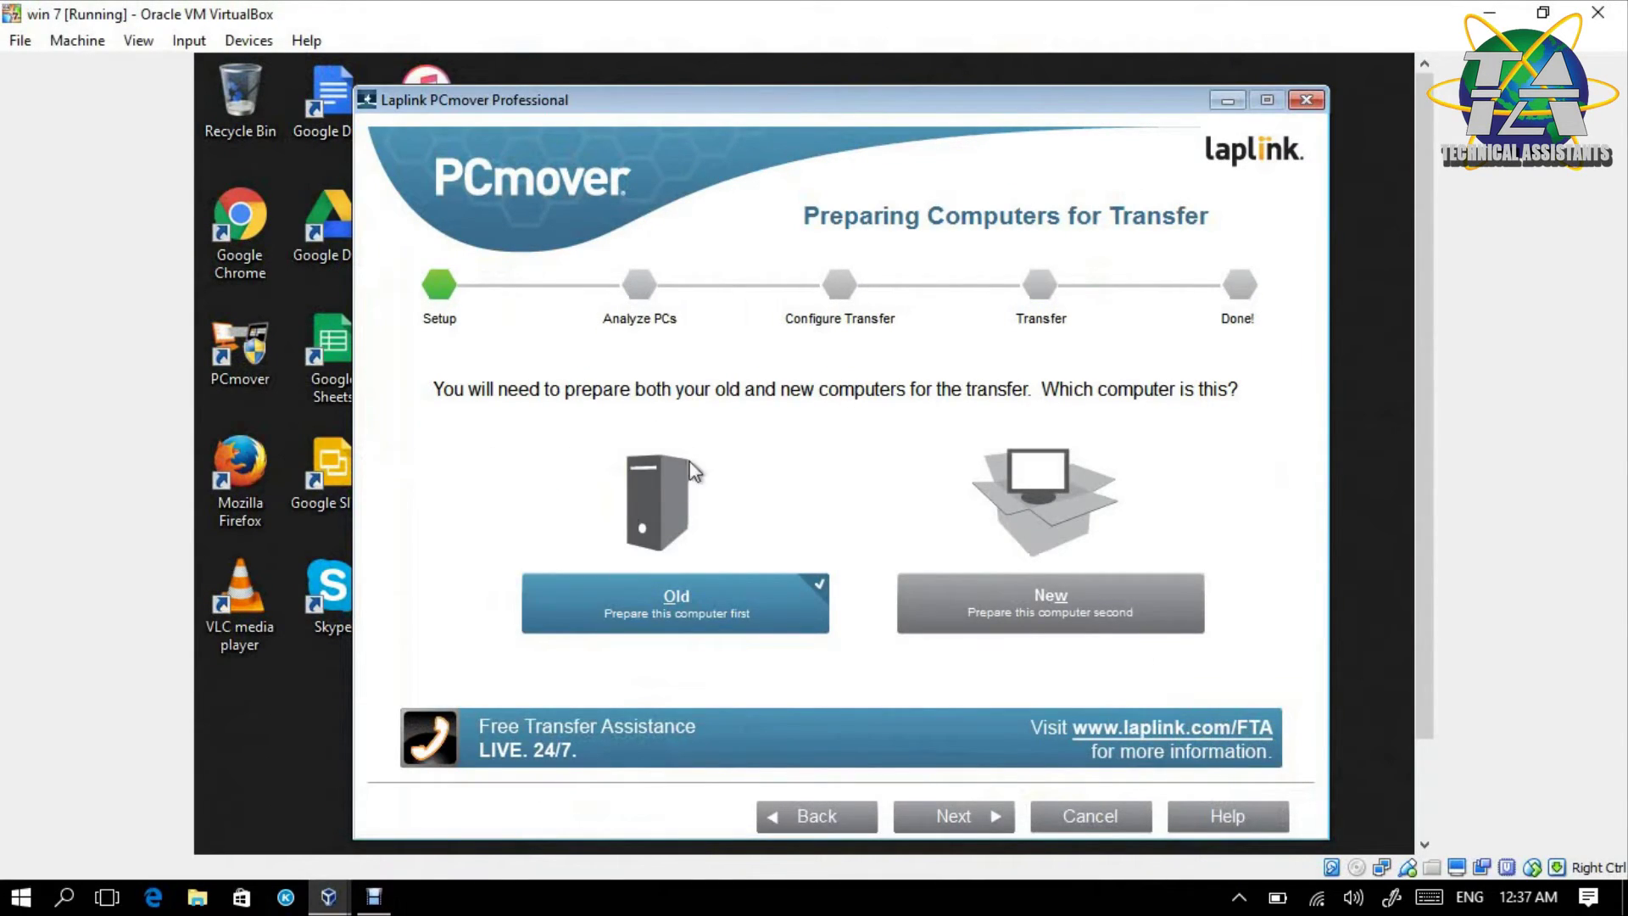
- Navigate the win 7 wizard back to the PC to PC Transfer information page
click(851, 812)
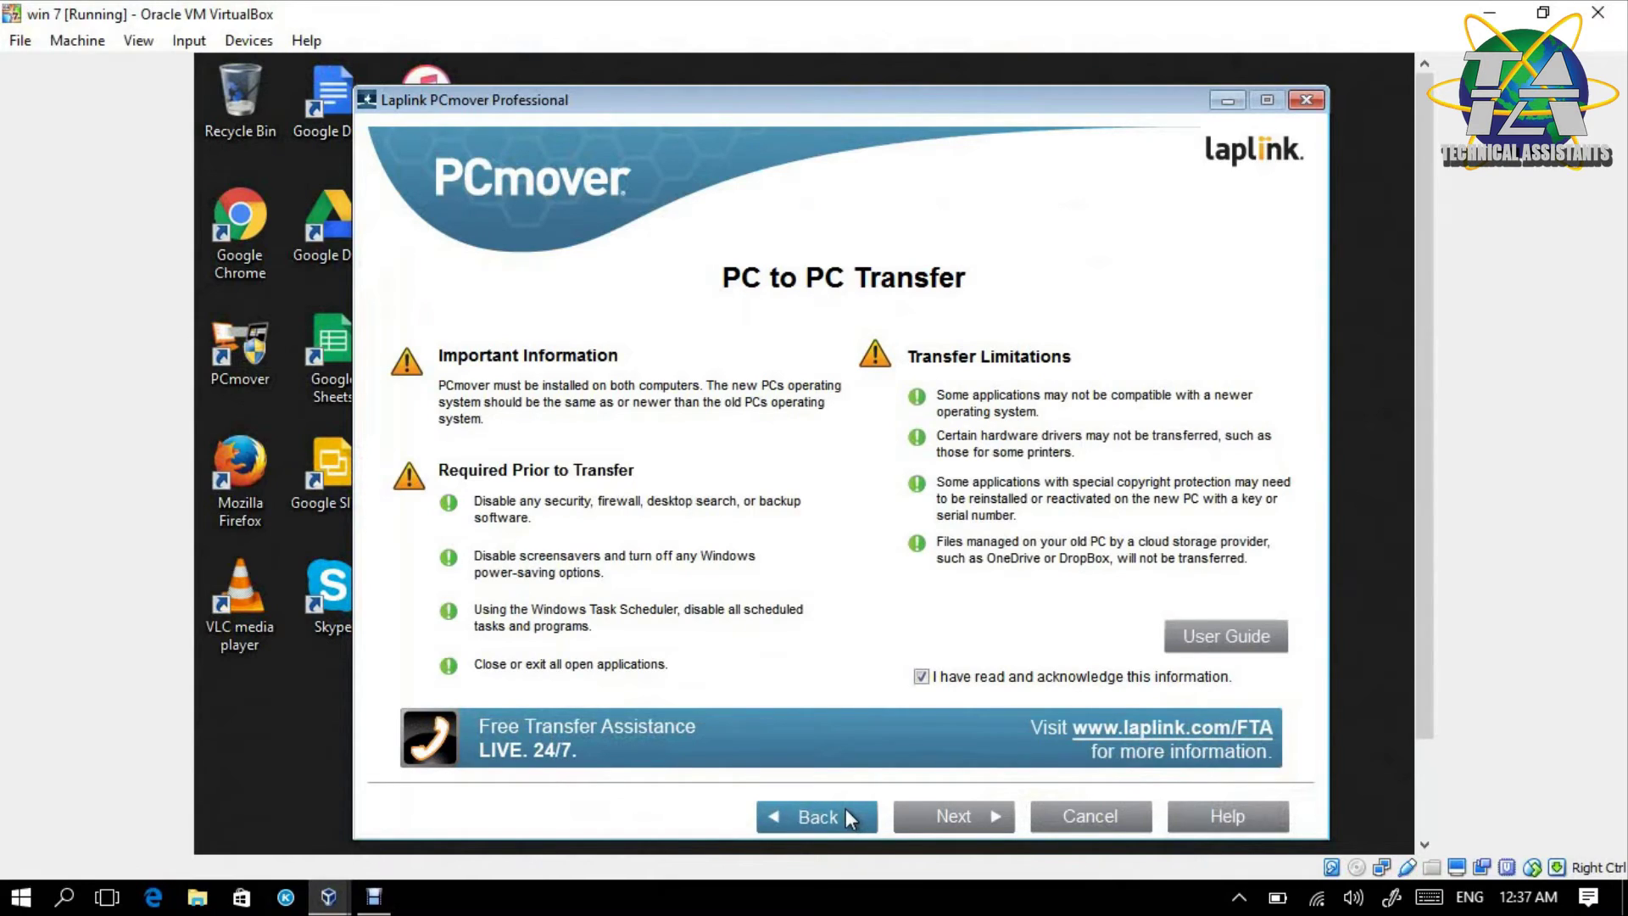
click(847, 808)
click(938, 811)
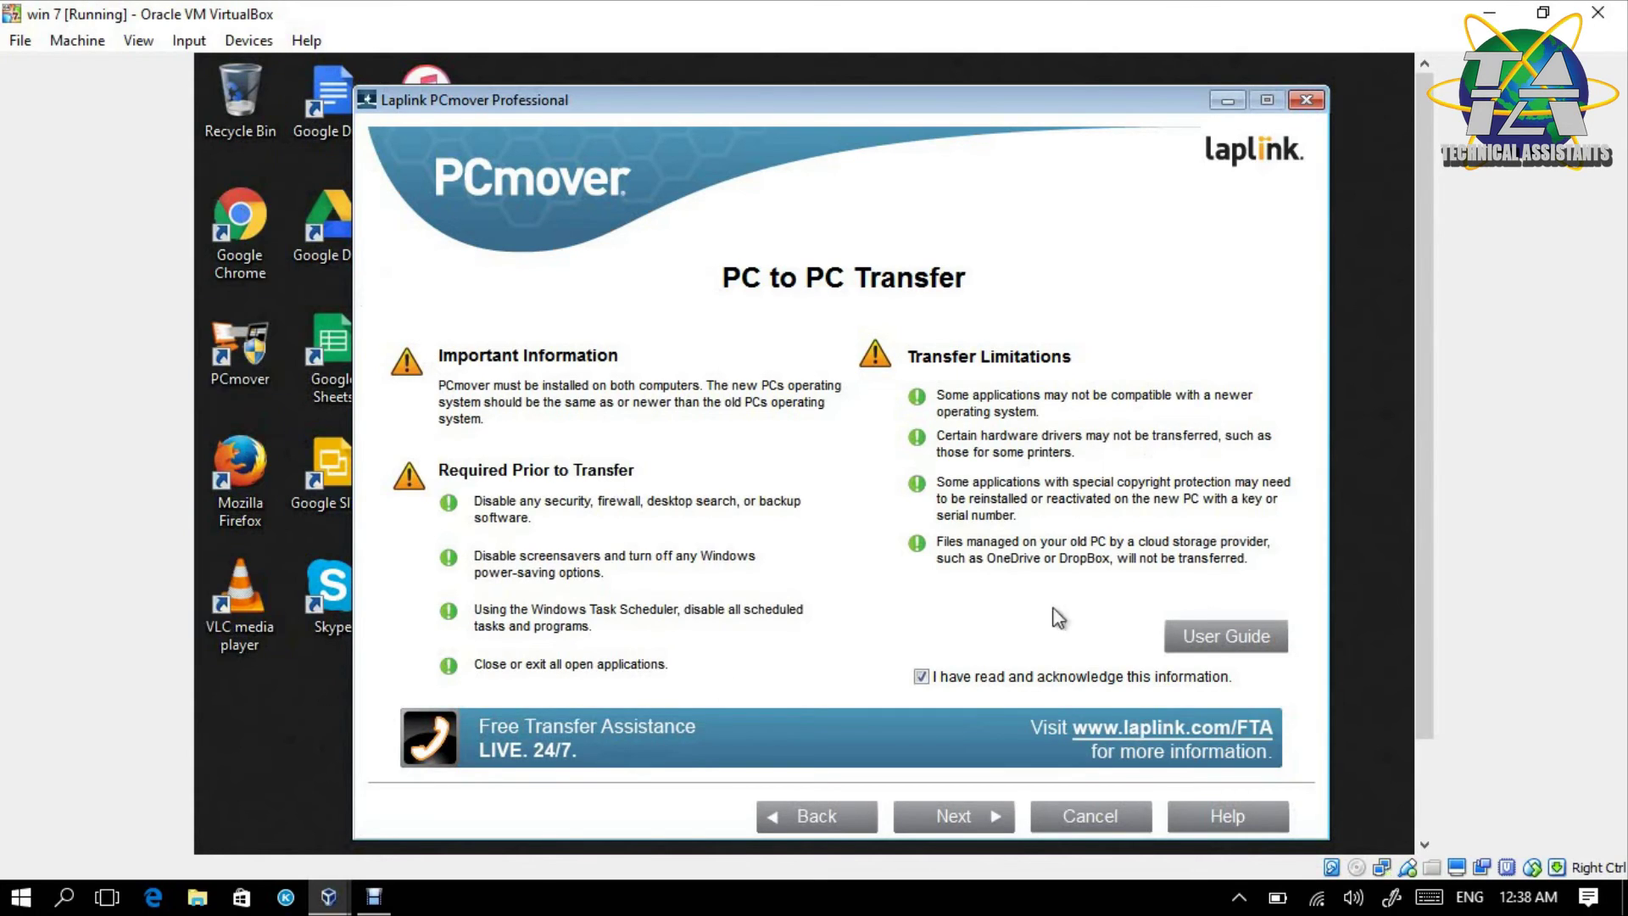
click(329, 897)
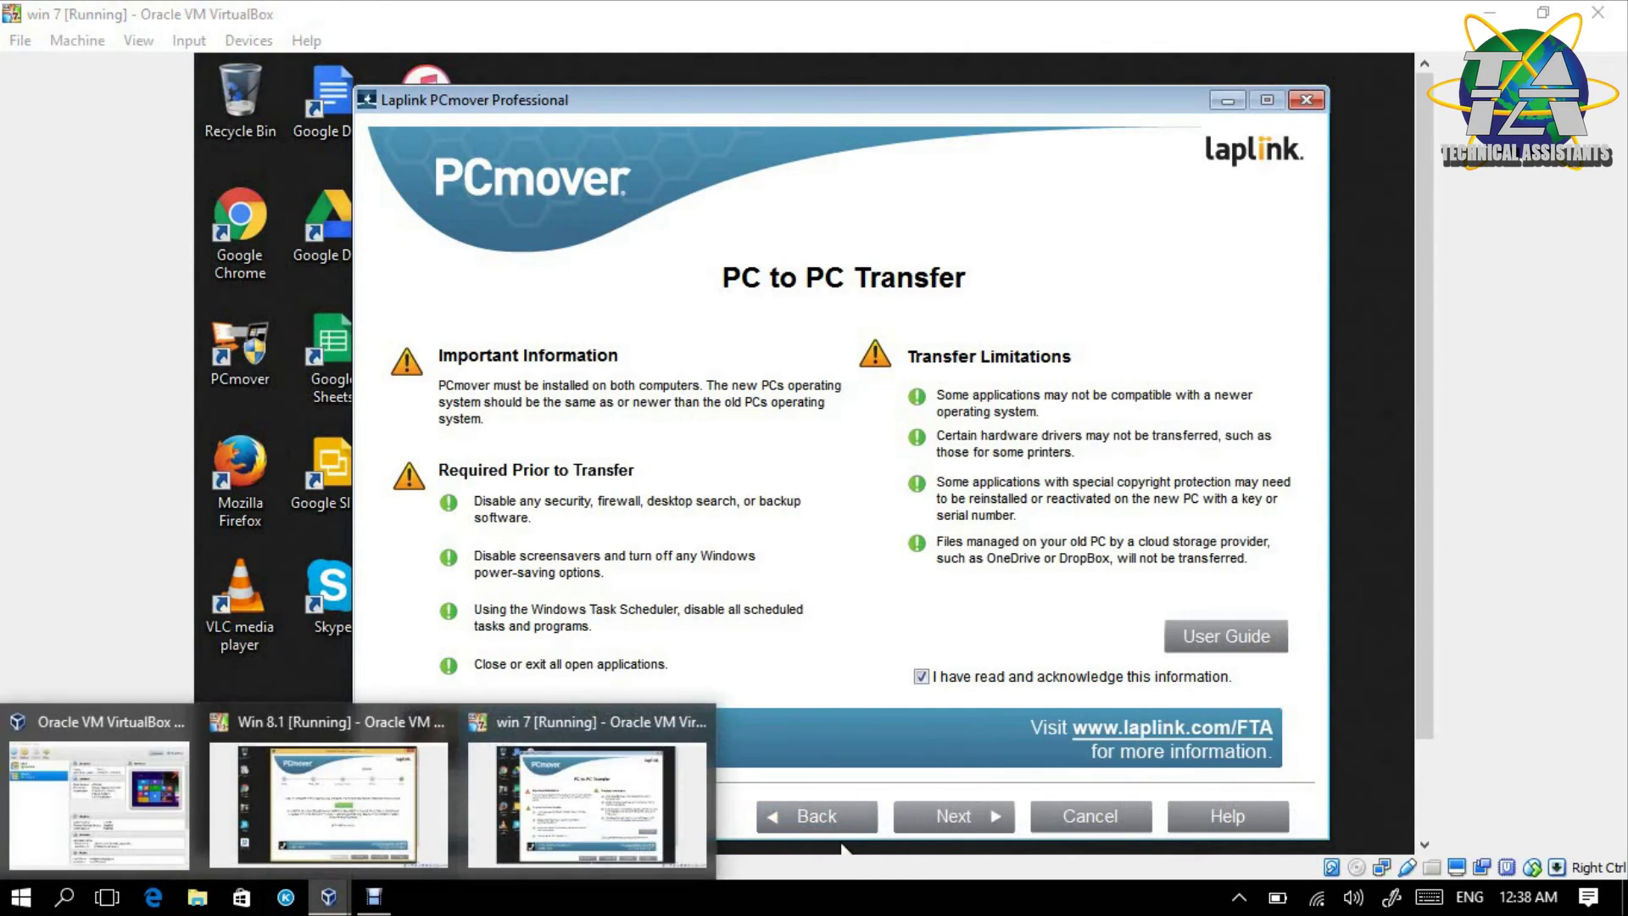
- View the undo's Summary report on Win 8.1, then finish PCmover with automatic restart
click(335, 801)
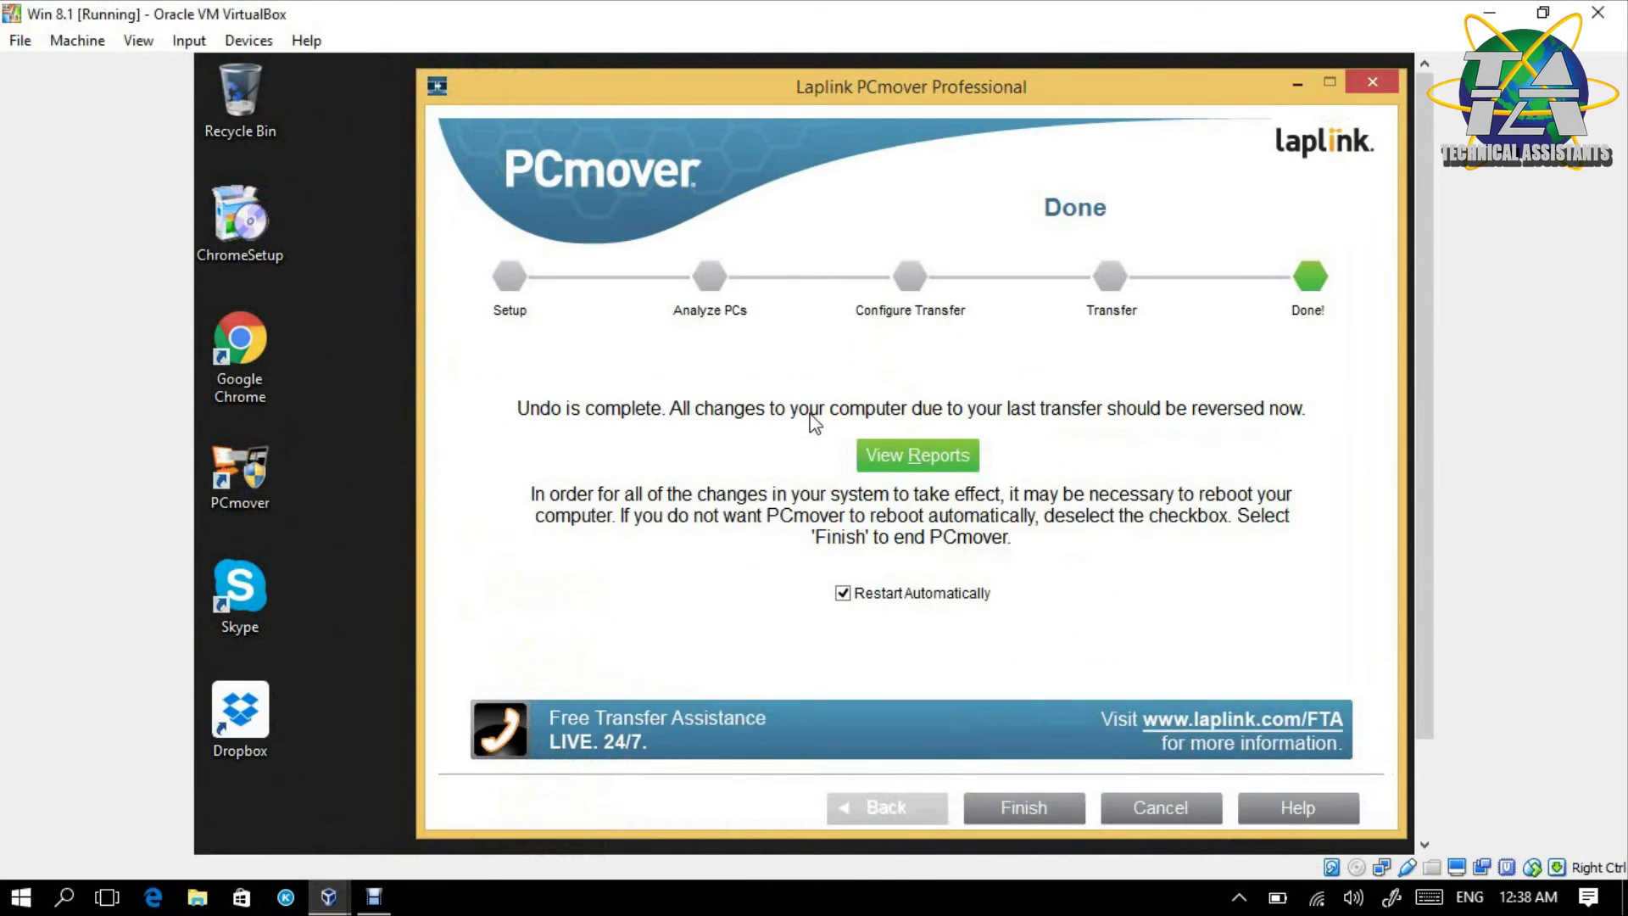
click(933, 455)
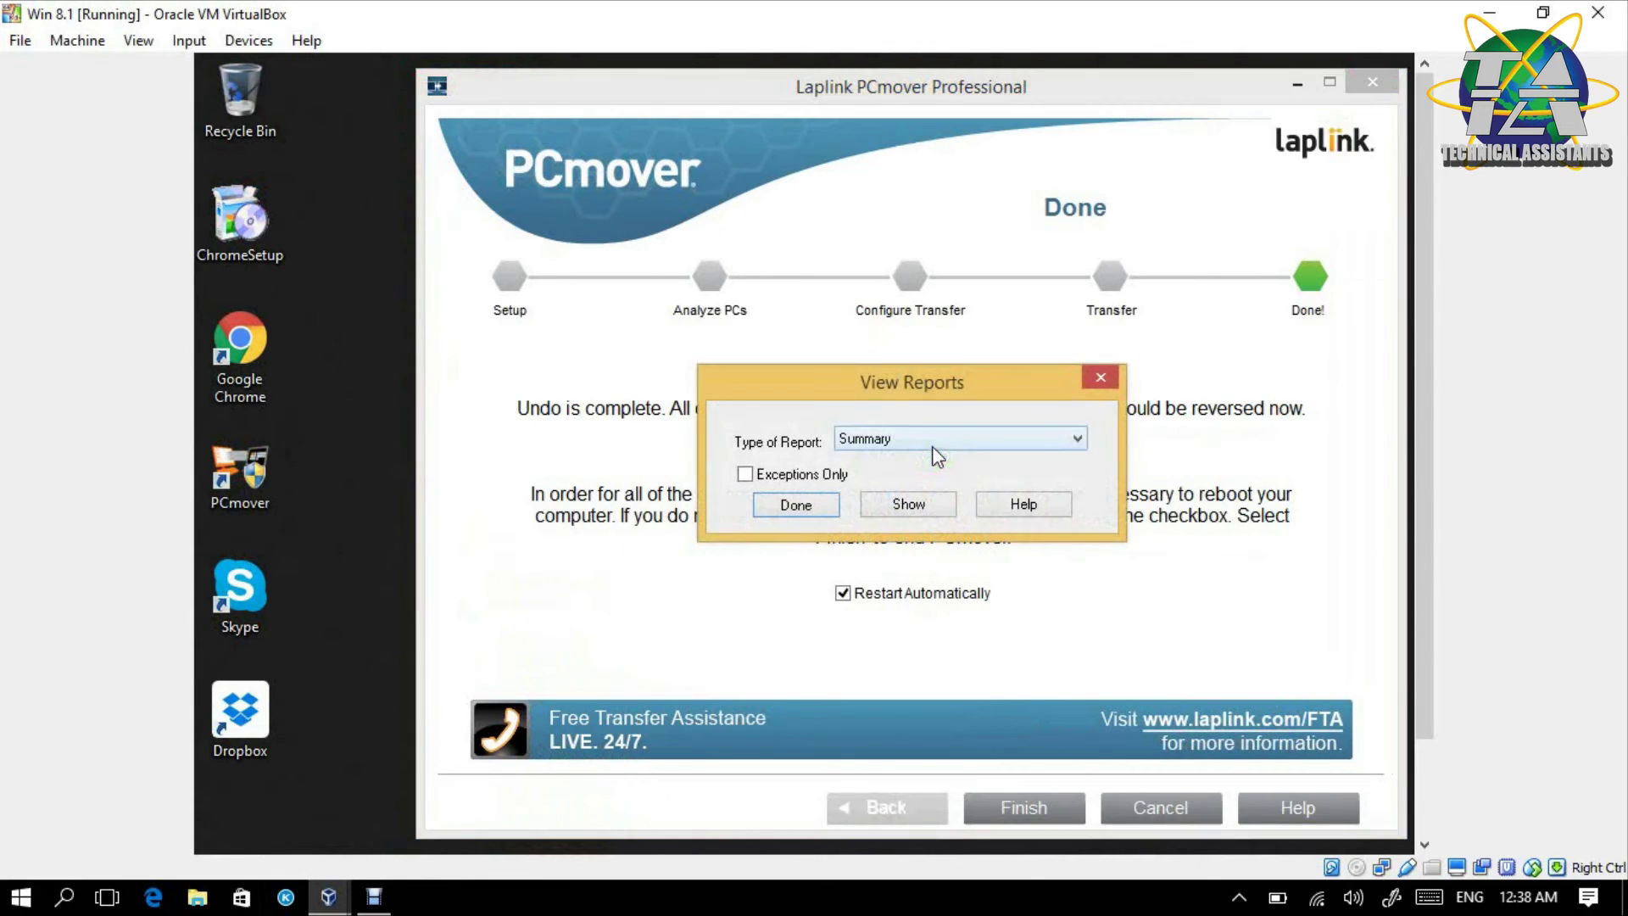
click(878, 503)
drag(747, 540, 1154, 534)
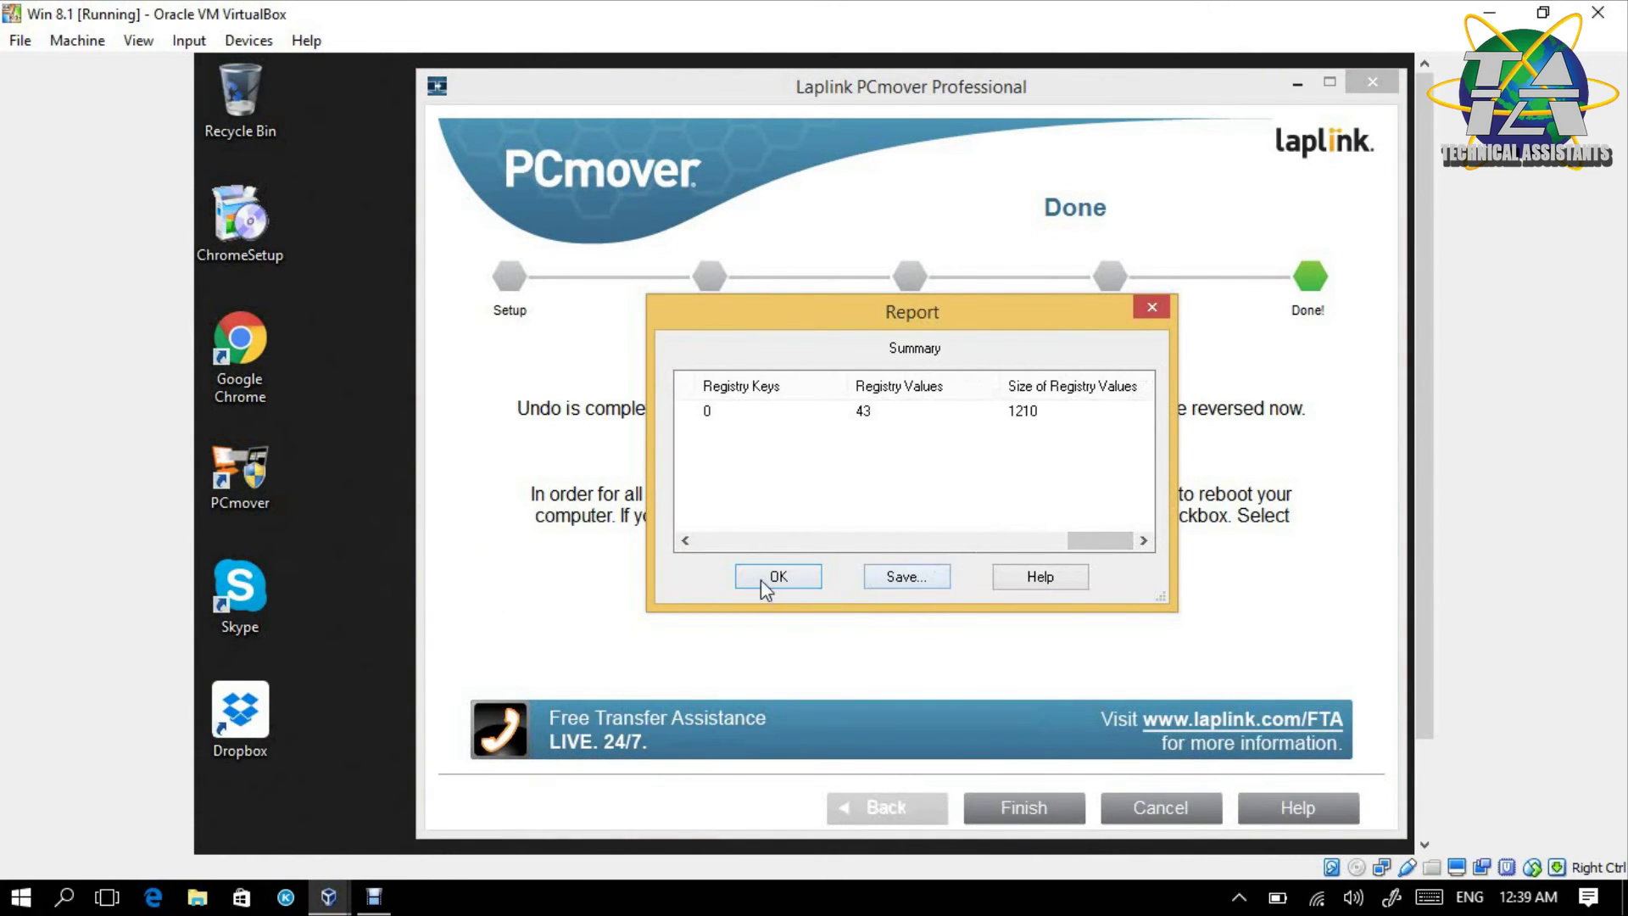
click(760, 578)
click(799, 507)
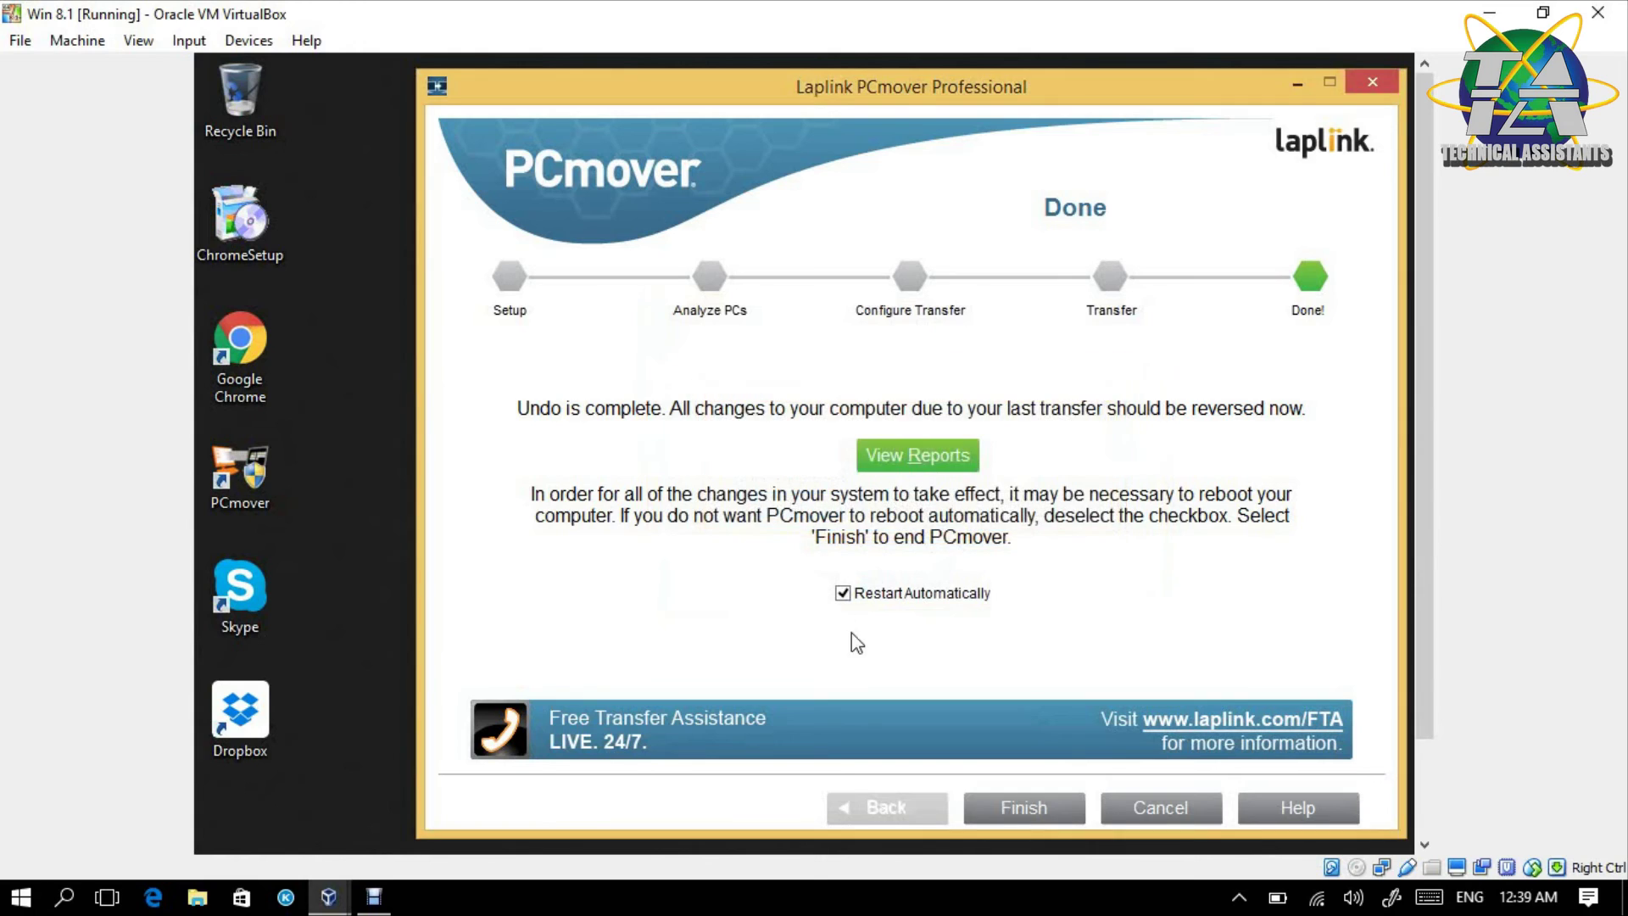
click(1043, 805)
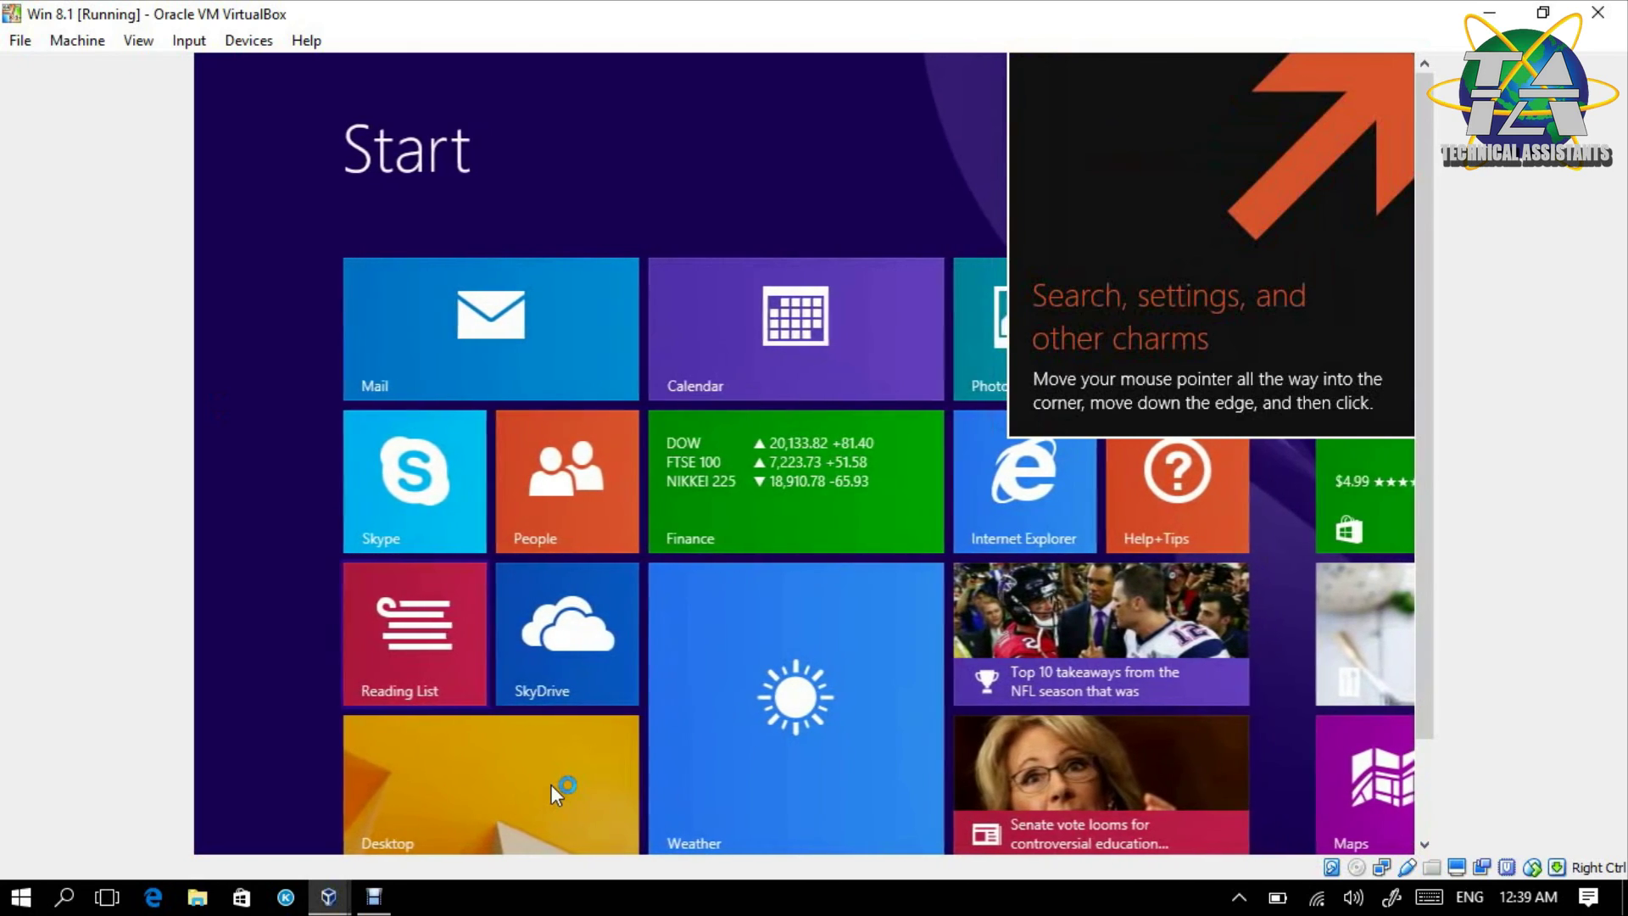
- Open the Desktop tile from the Win 8.1 Start screen to show its original desktop
click(549, 782)
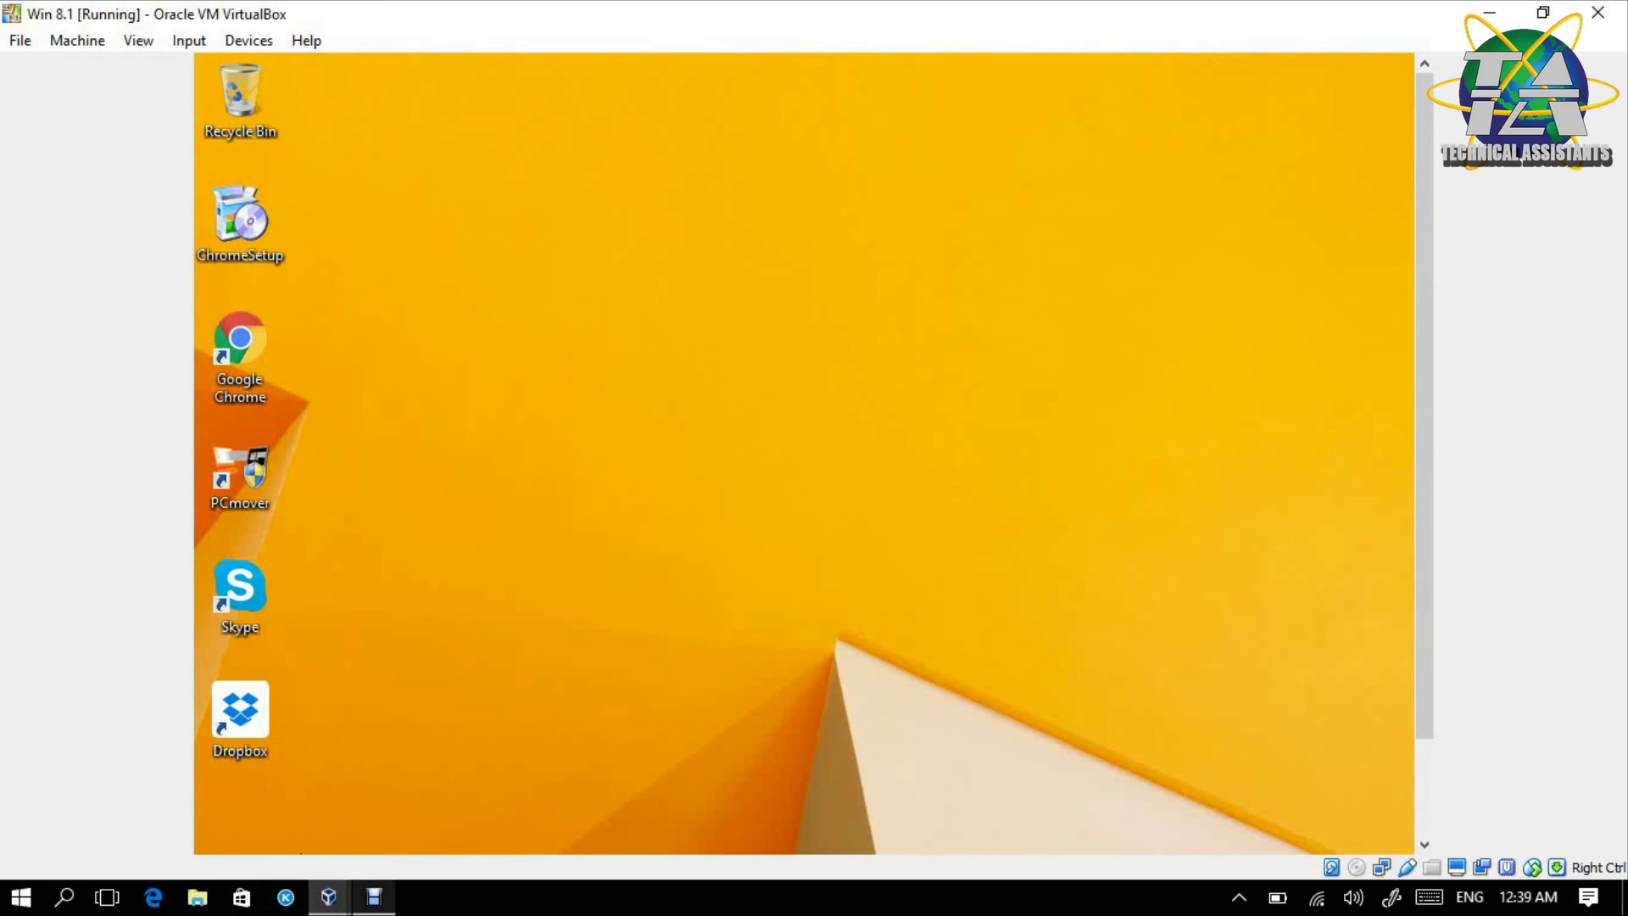
mouse_move(374, 897)
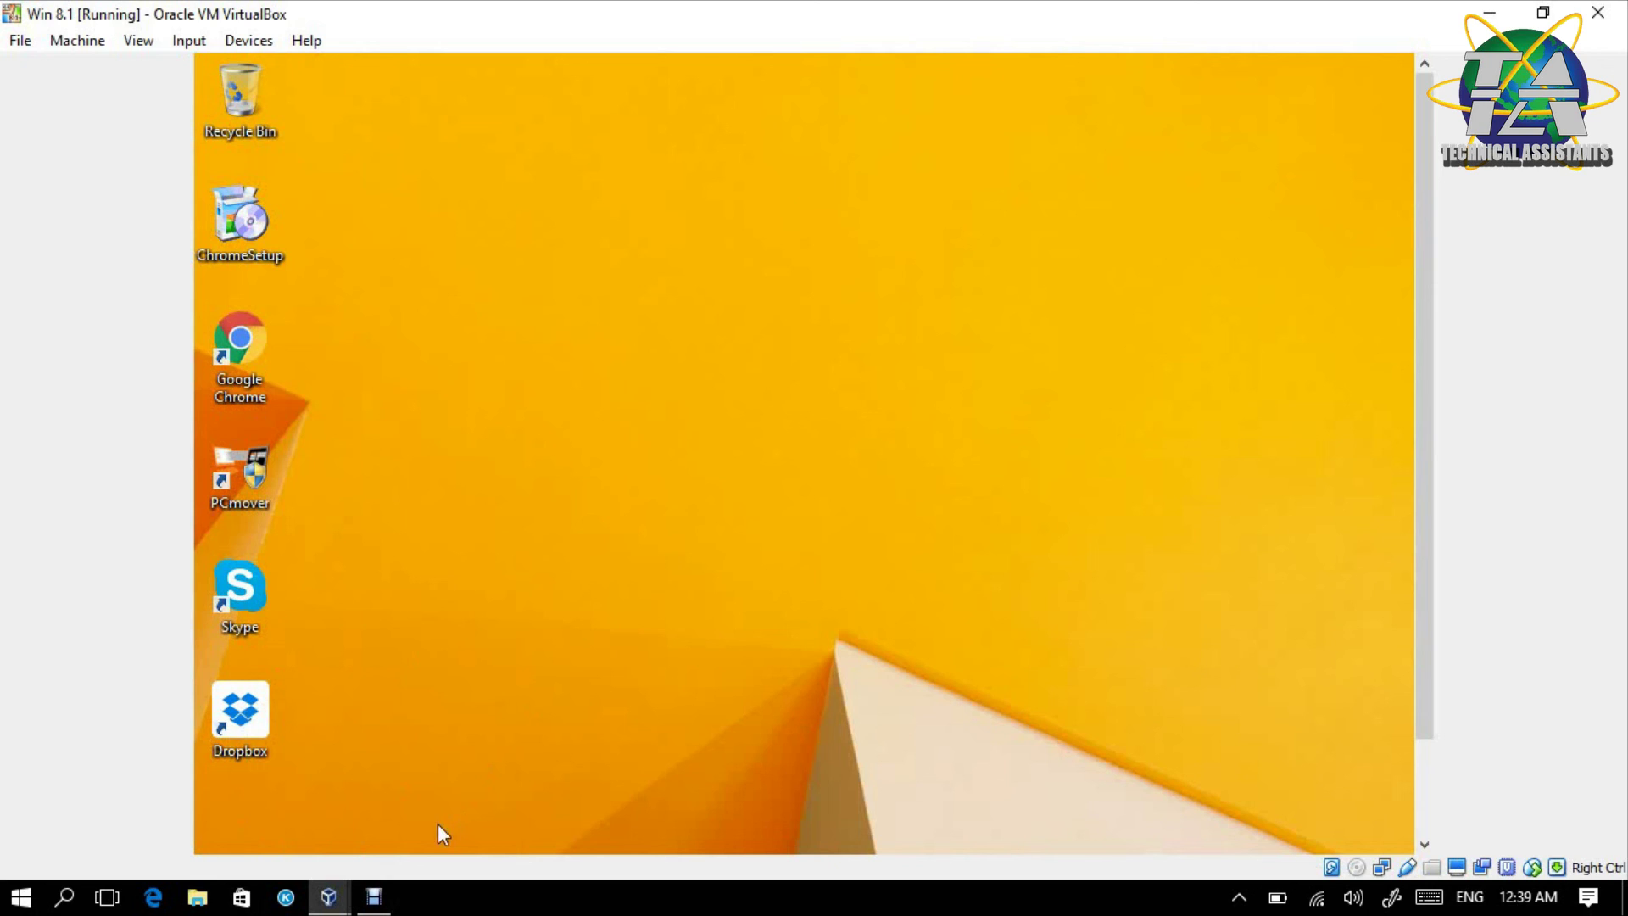
click(374, 897)
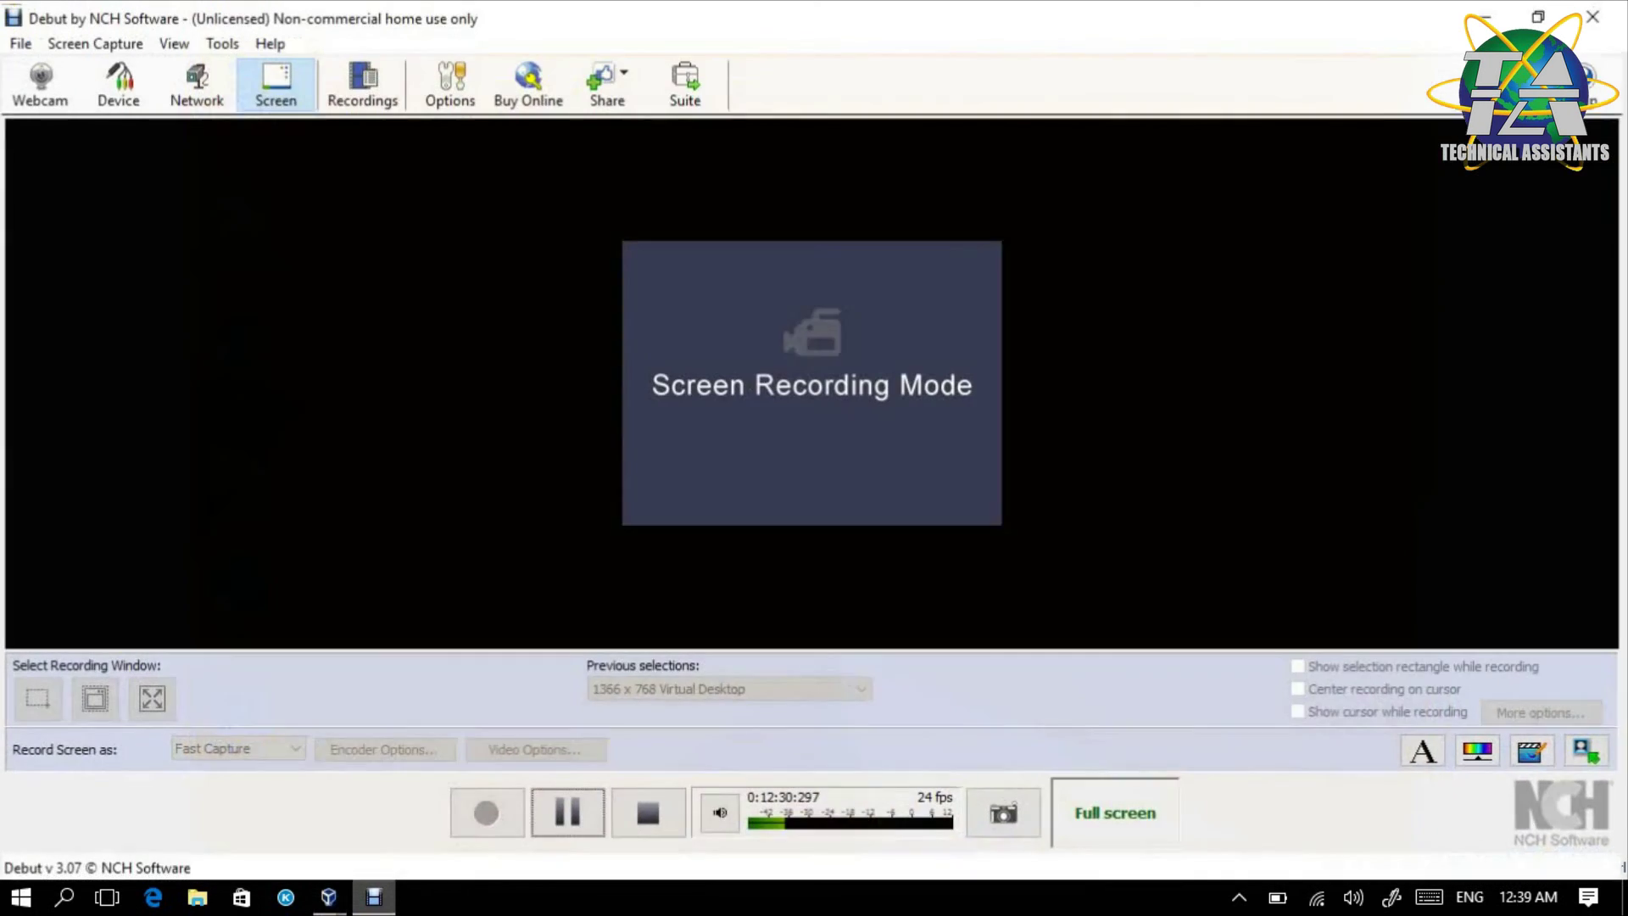